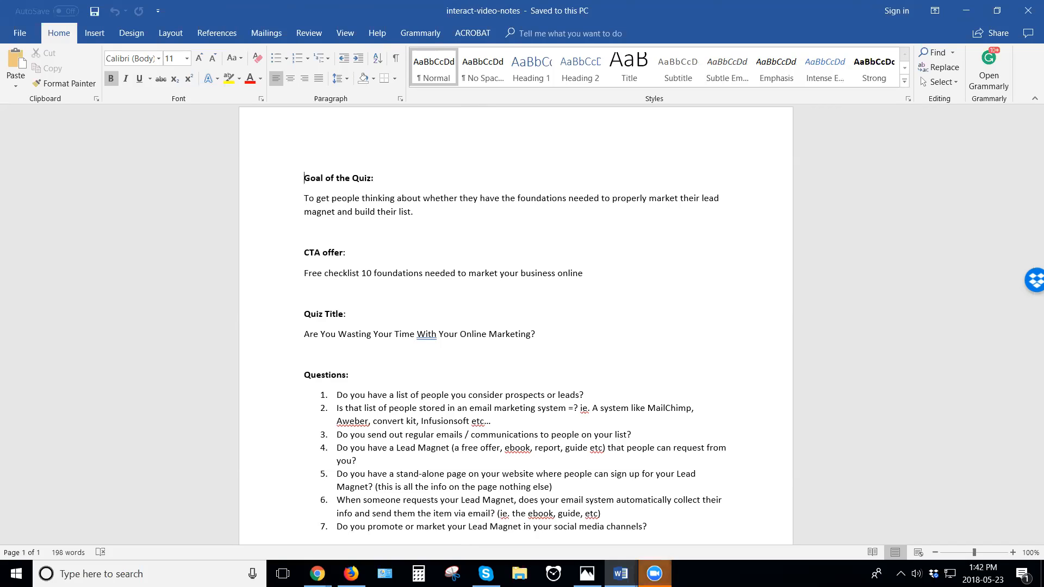
Review the quiz goal, CTA offer, title, questions and scoring in the notes document
scroll(513, 432, "down", 3)
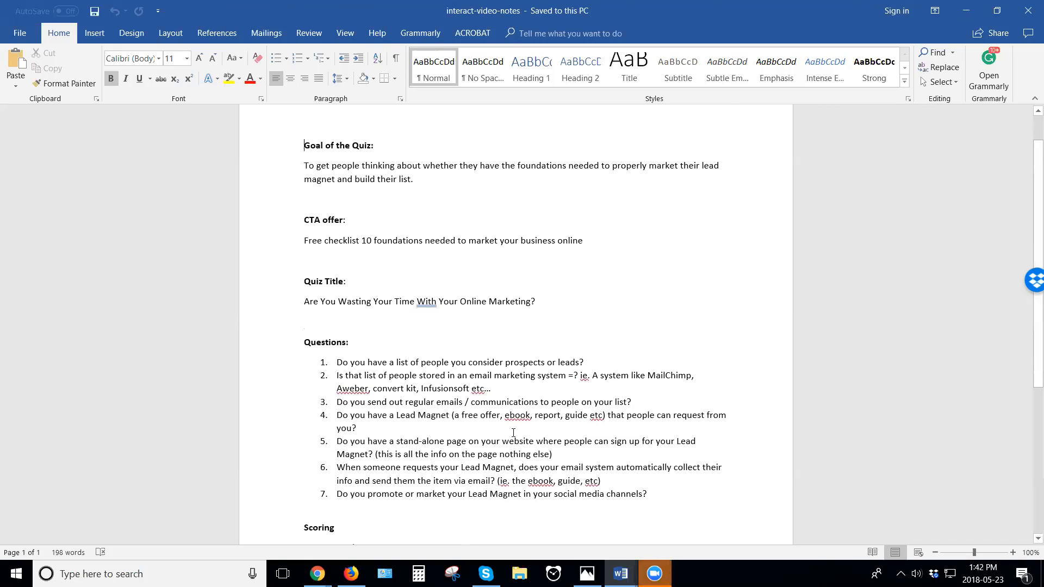
scroll(515, 432, "down", 1)
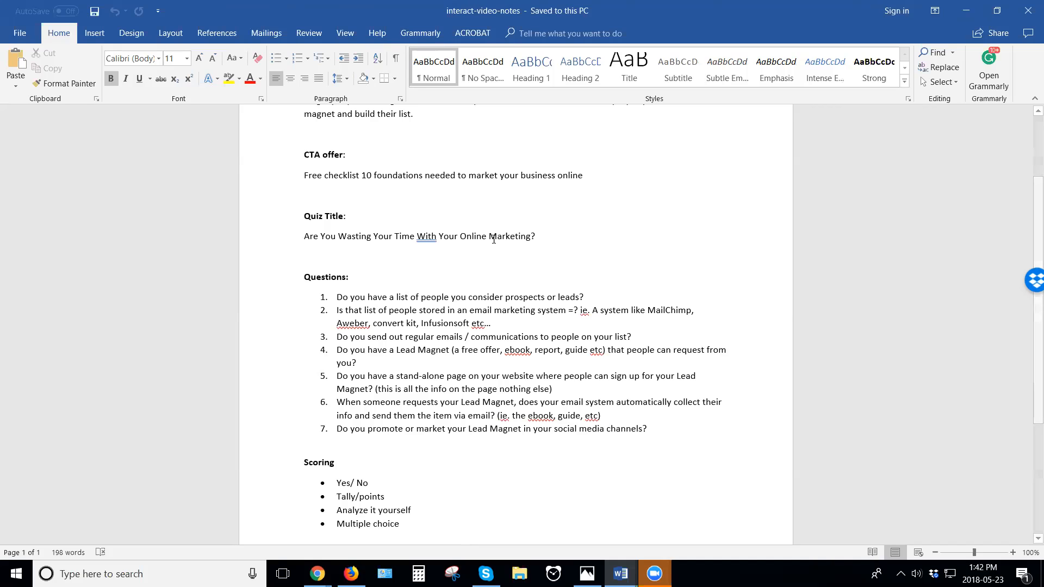
scroll(493, 239, "down", 3)
scroll(493, 239, "up", 4)
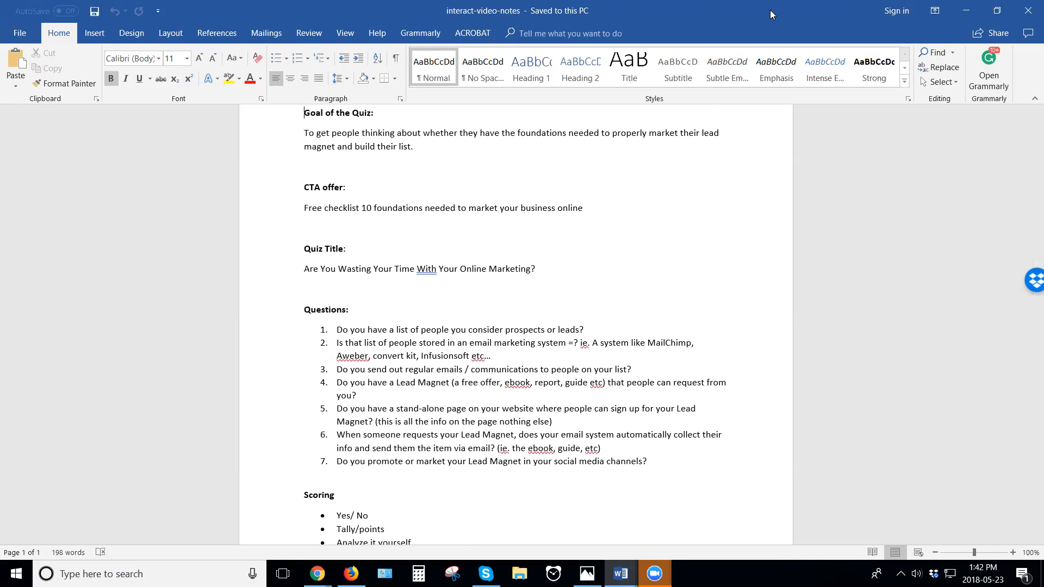
Switch to the Interact dashboard in the browser and start creating a new quiz from a template
left_click(966, 11)
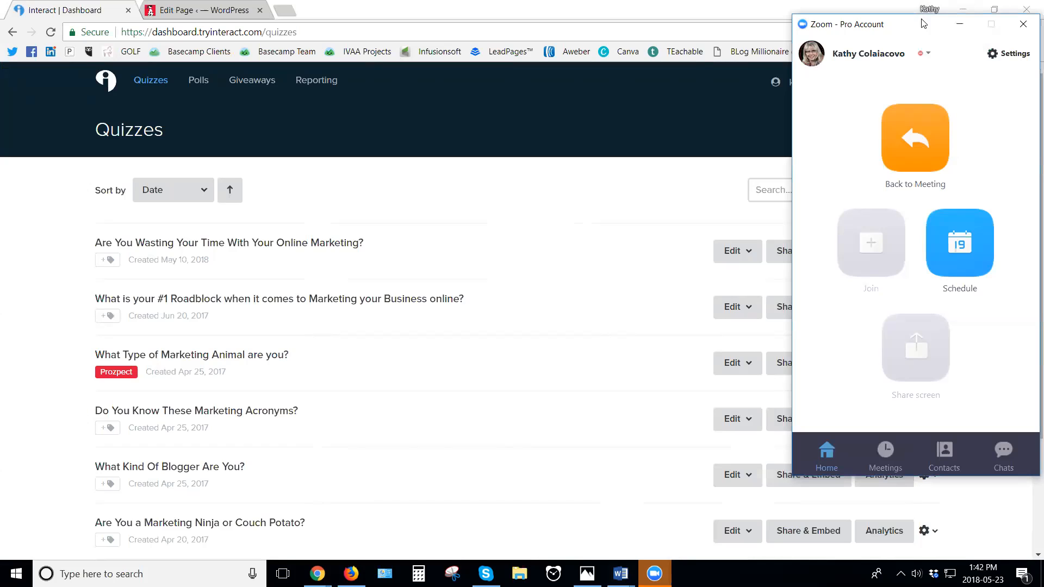
left_click(1023, 24)
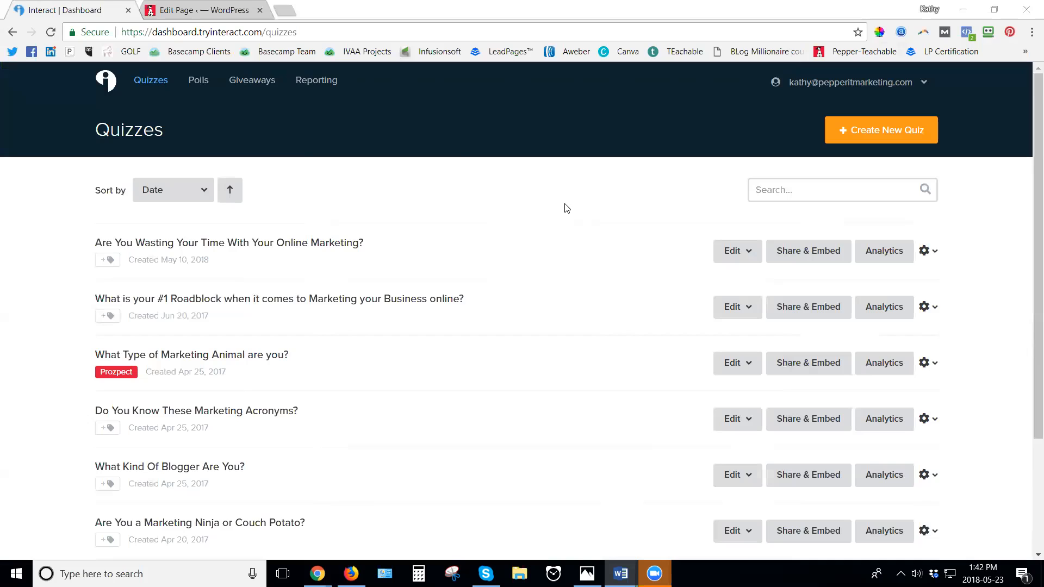
left_click(897, 134)
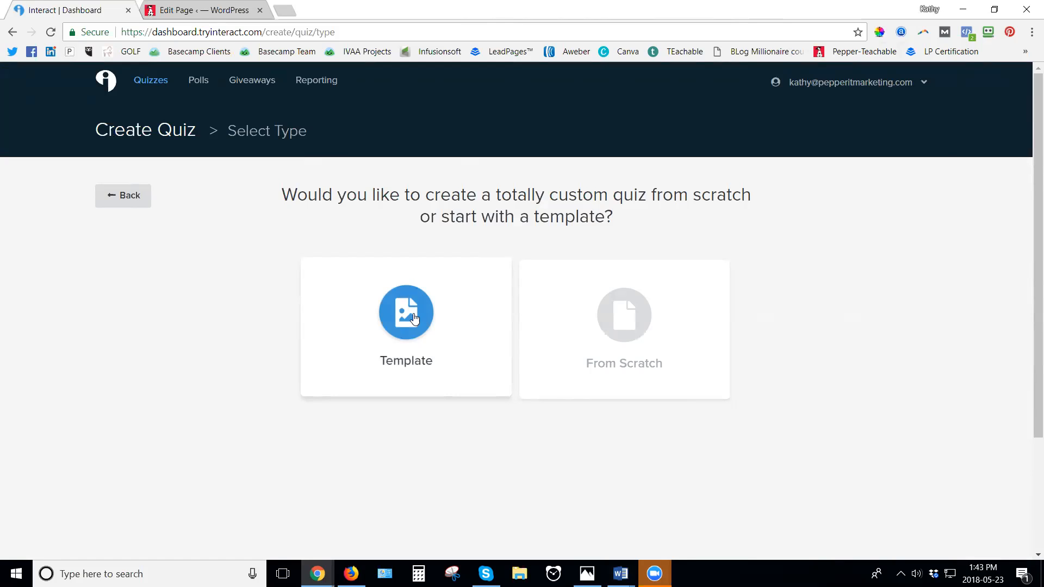
left_click(415, 319)
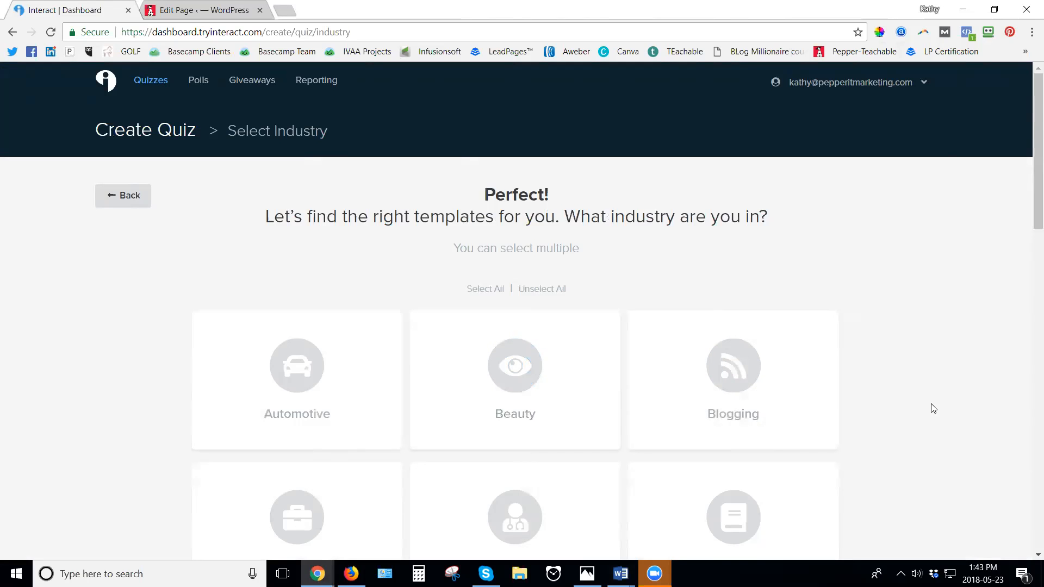
Select Blogging as the industry for the quiz templates and continue to the quiz type selection
scroll(933, 409, "down", 12)
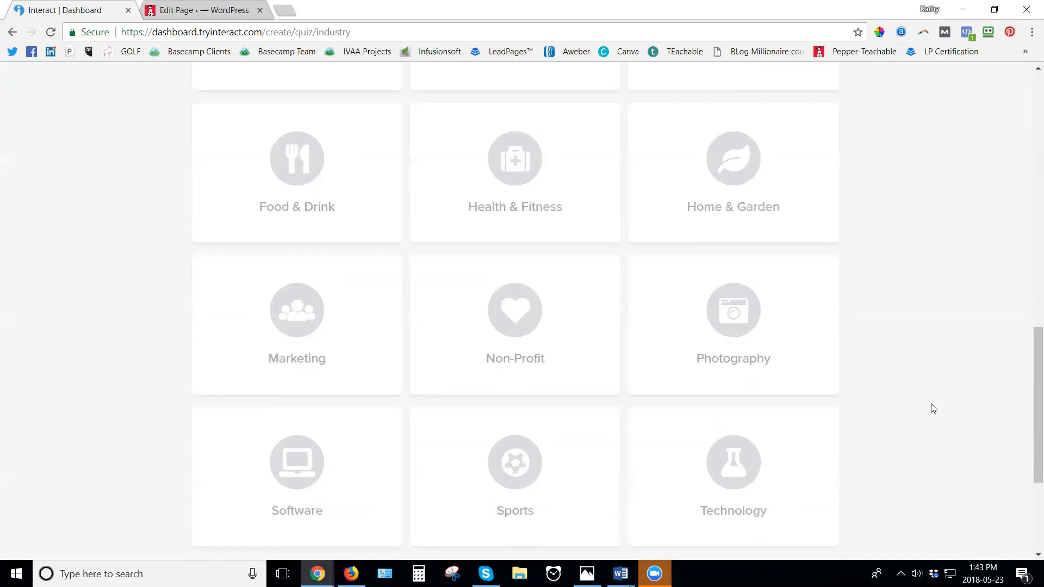
scroll(933, 409, "down", 4)
scroll(933, 408, "up", 15)
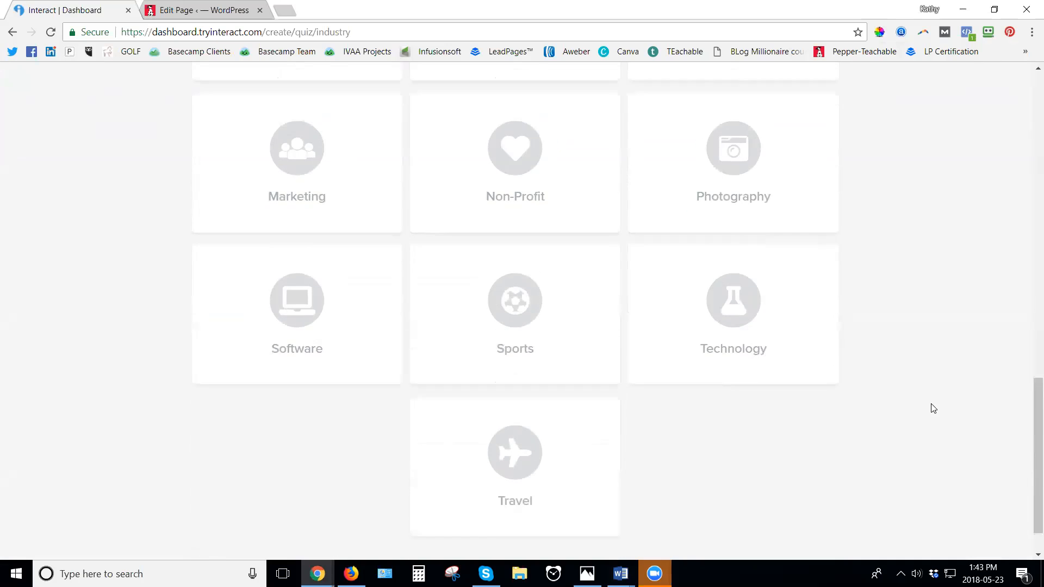
scroll(934, 409, "up", 1)
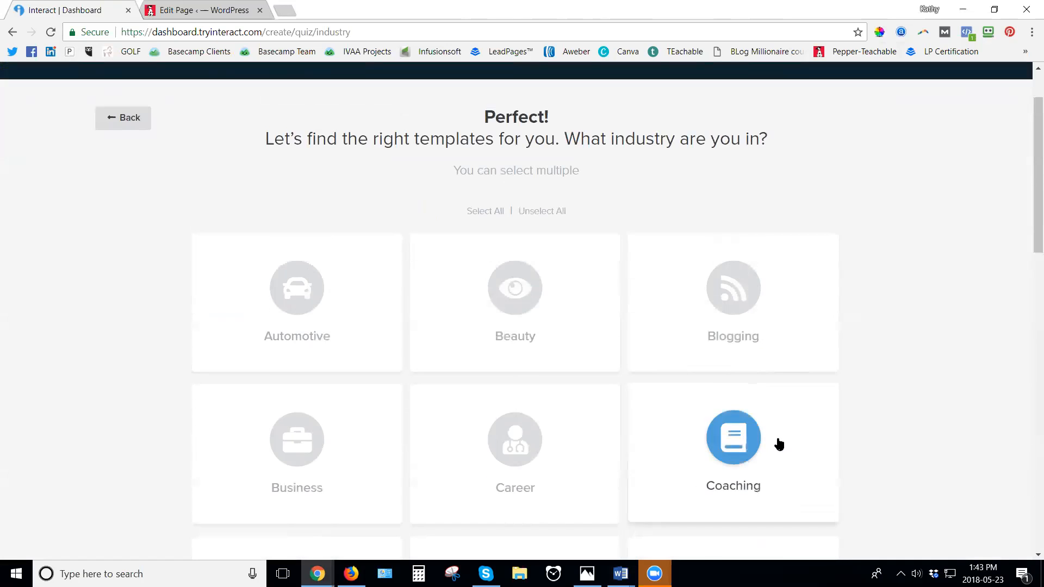
left_click(730, 316)
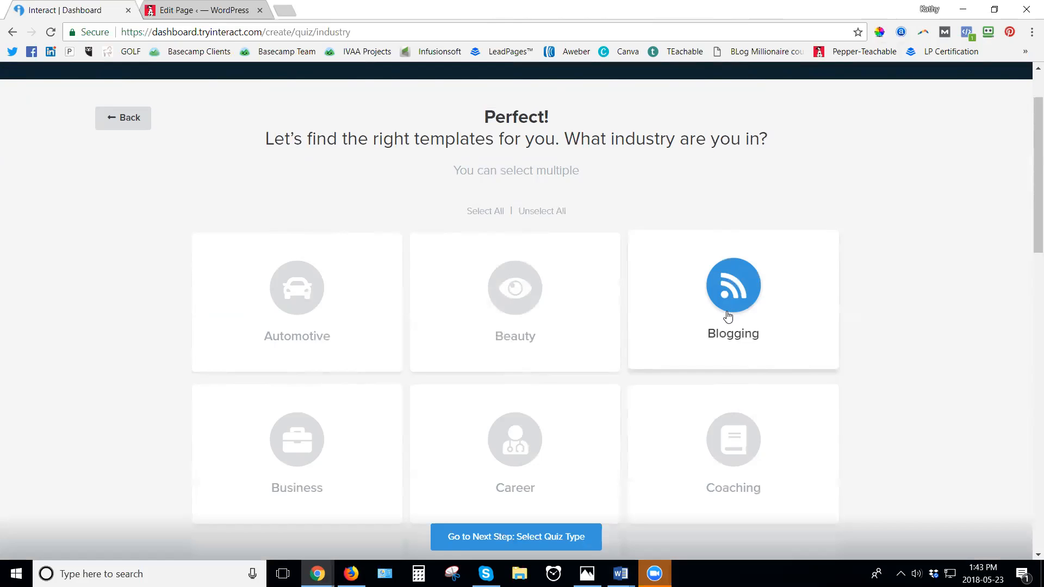
left_click(532, 538)
Choose the Scored quiz type and use the "Is Blogging Right For You?" template for the new quiz
left_click(277, 299)
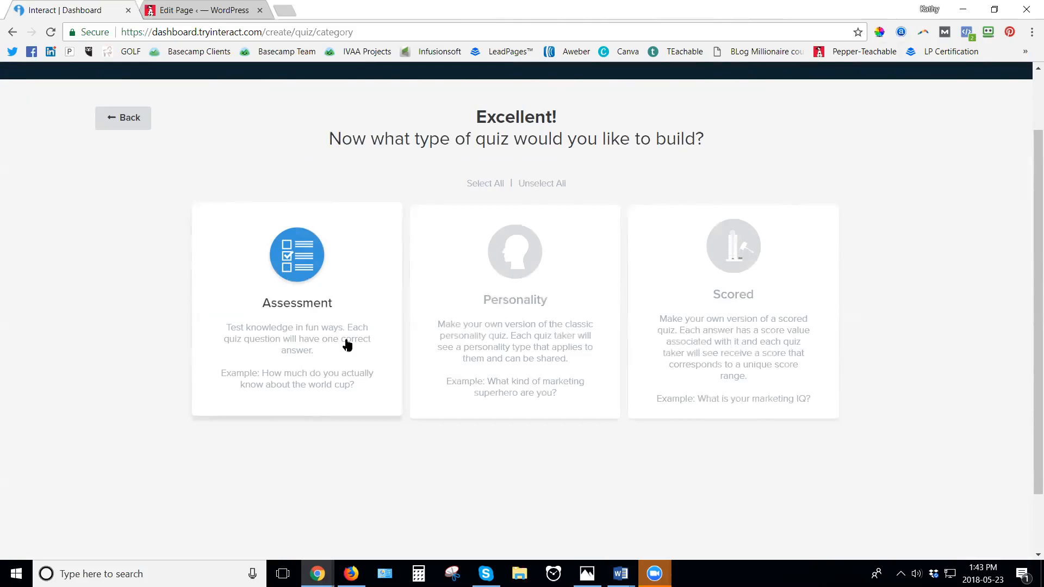
left_click(723, 308)
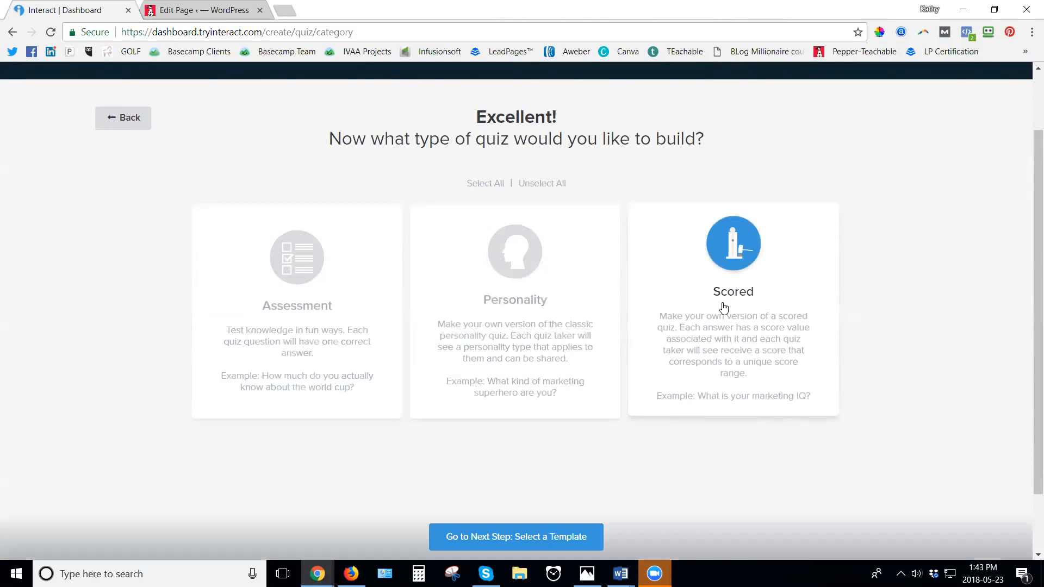
left_click(540, 538)
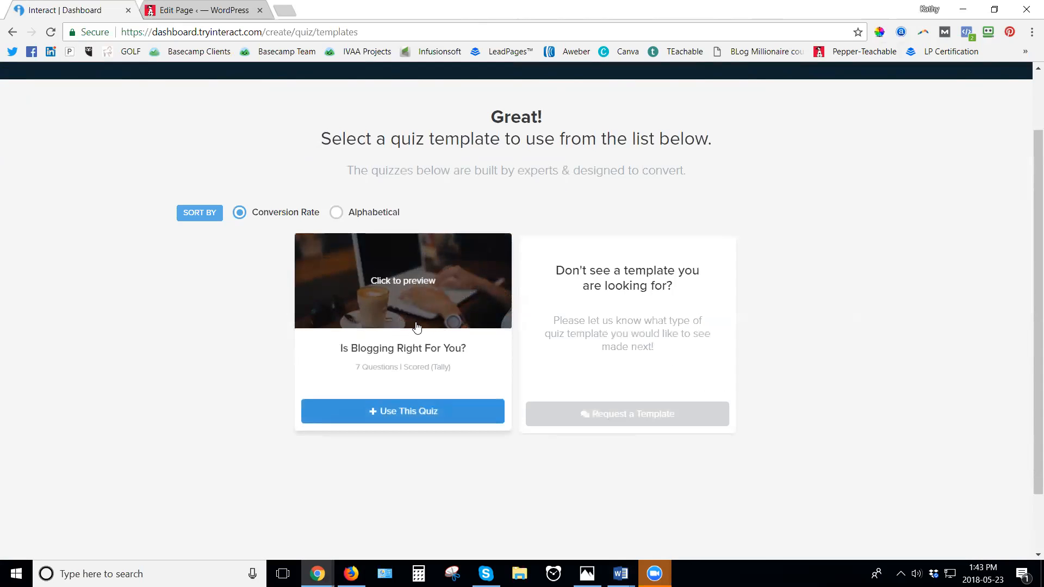
left_click(416, 284)
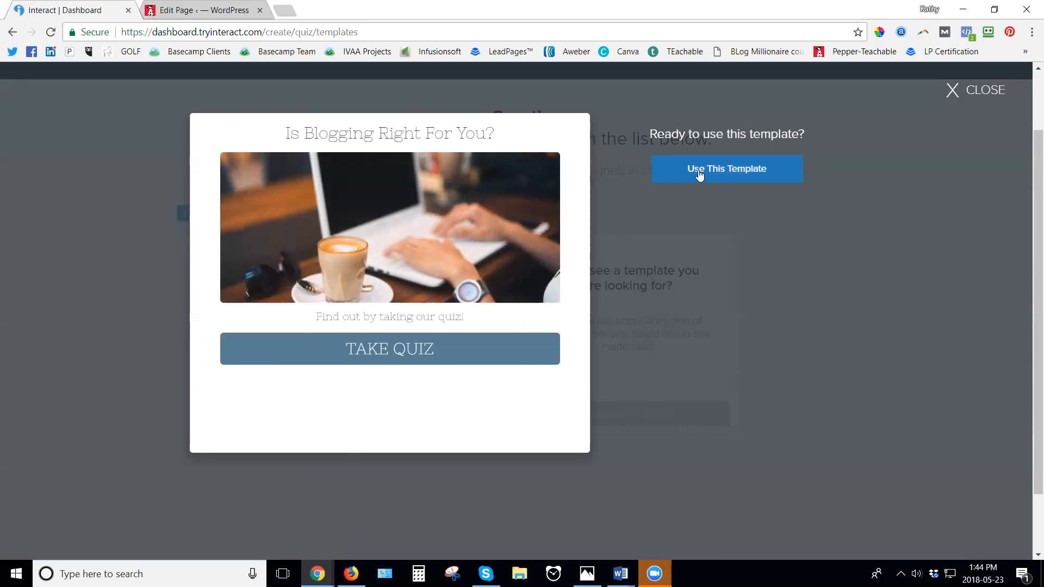
left_click(699, 172)
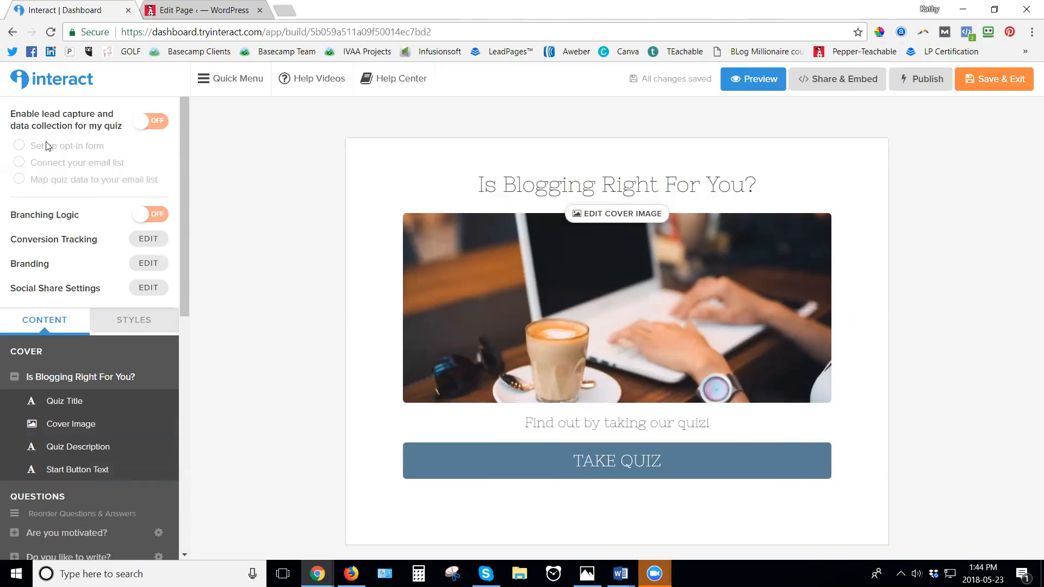
Examine the quiz editor's settings, cover elements, question list and results with their score ranges
scroll(120, 189, "down", 3)
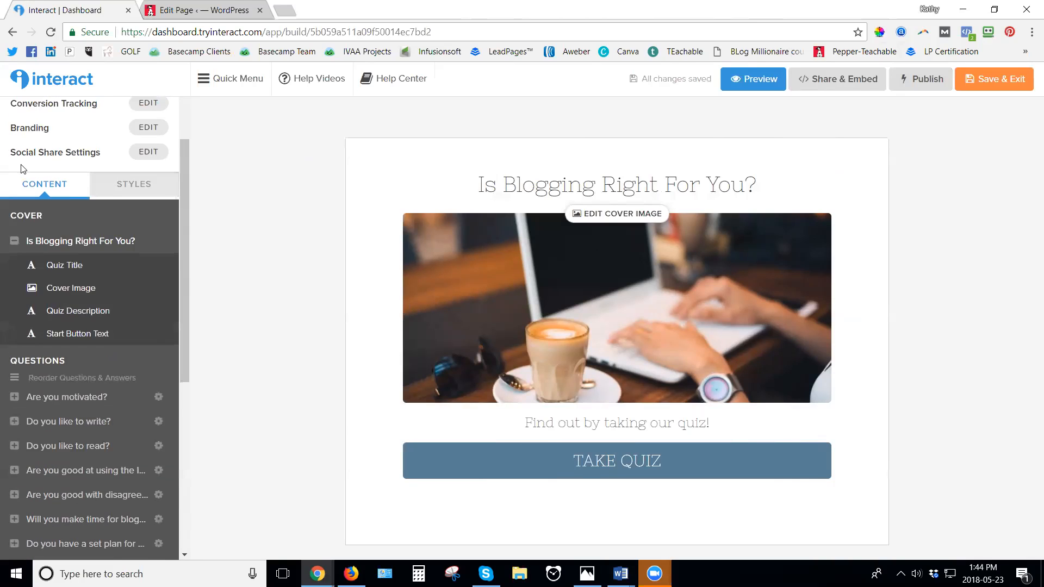
scroll(33, 170, "up", 1)
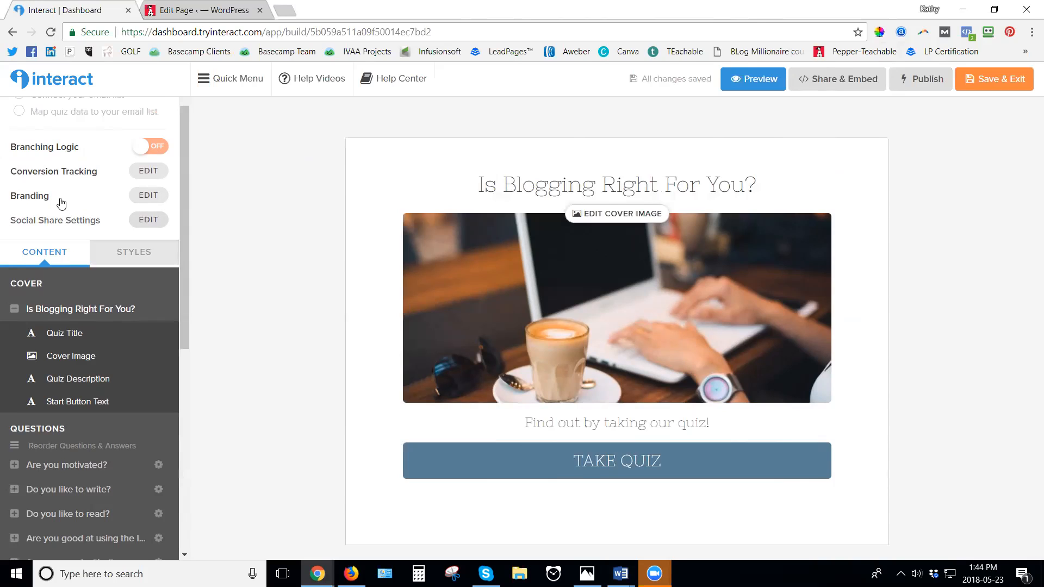
scroll(116, 314, "down", 1)
left_click(116, 314)
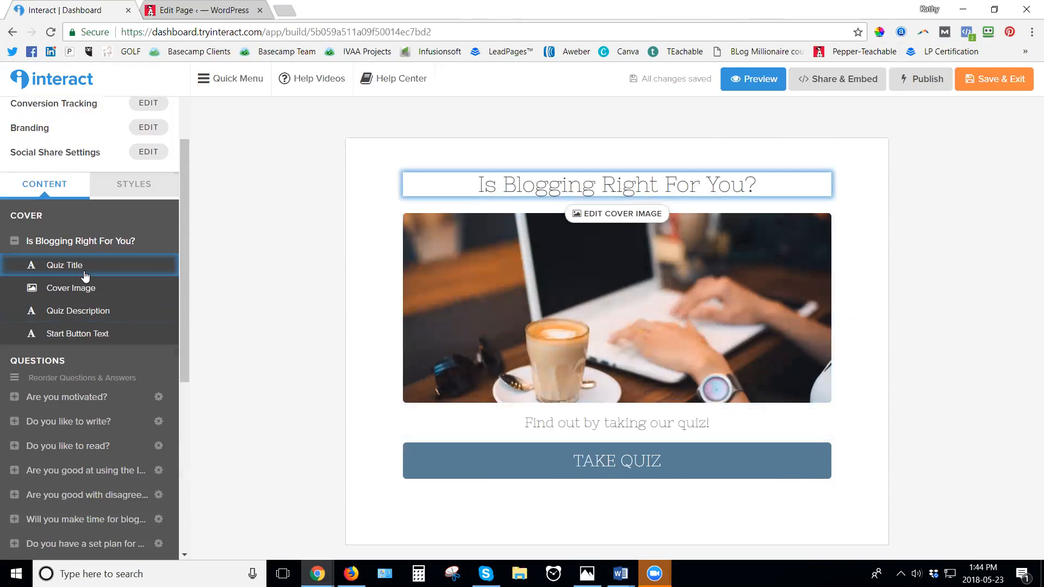
scroll(100, 298, "down", 2)
scroll(97, 356, "down", 2)
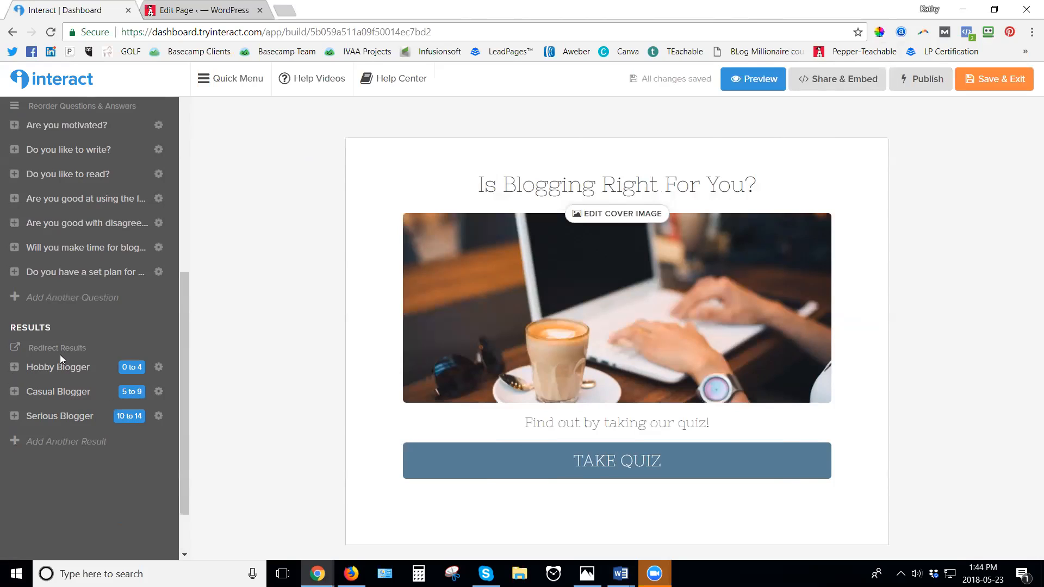
scroll(79, 351, "up", 1)
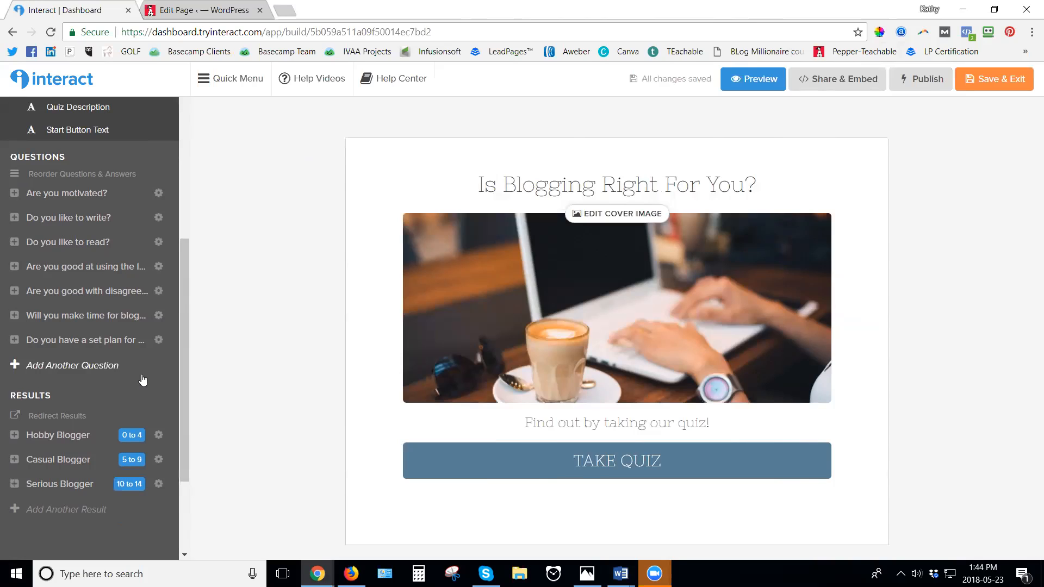
scroll(143, 376, "up", 3)
Replace the cover's quiz title with "Are You Wasting Your Time With Your Online Marketing?" from the notes
left_click(109, 266)
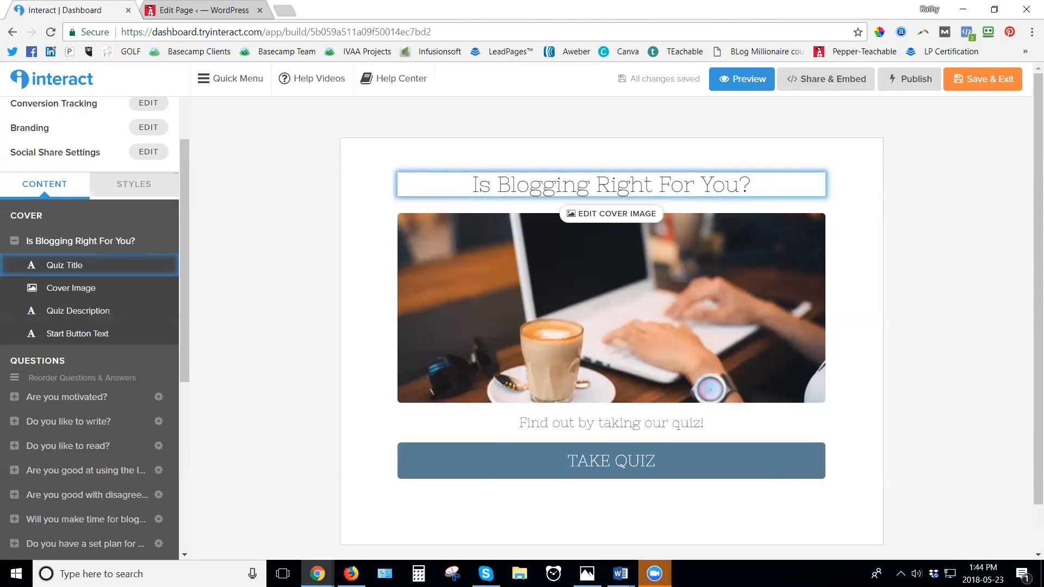
key("alt+Tab")
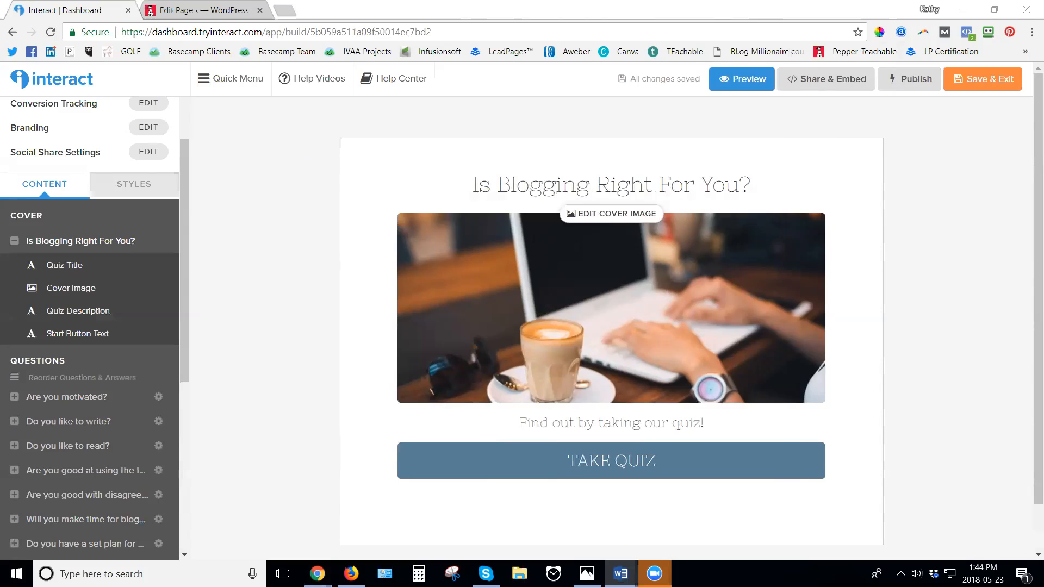
left_click_drag(757, 184, 359, 142)
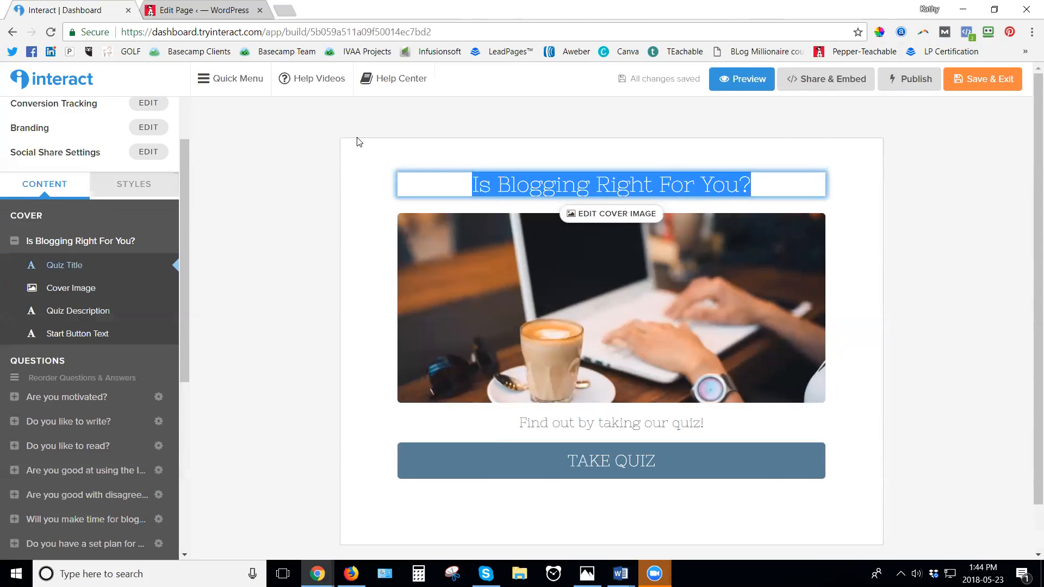
type("Are You Wasting Your Time With Your Online Marketing?")
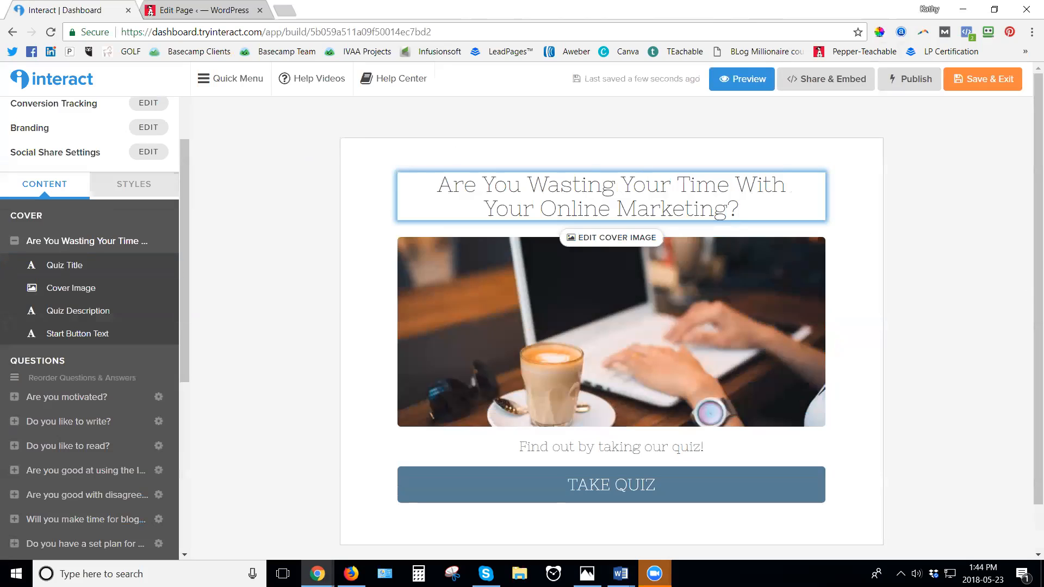
left_click(560, 391)
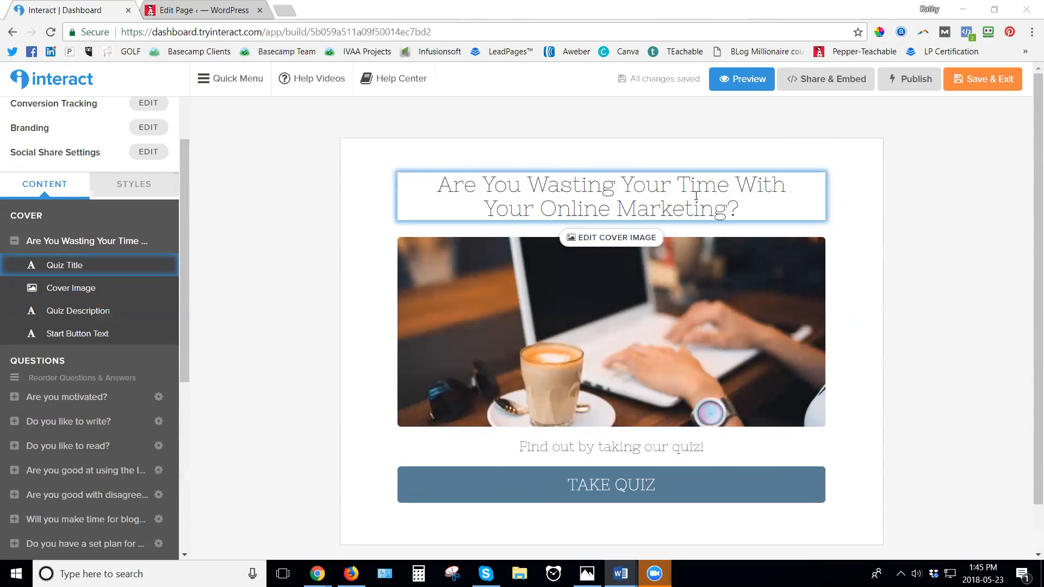
Set the quiz's button color to #d91420 in the style settings
scroll(635, 407, "down", 1)
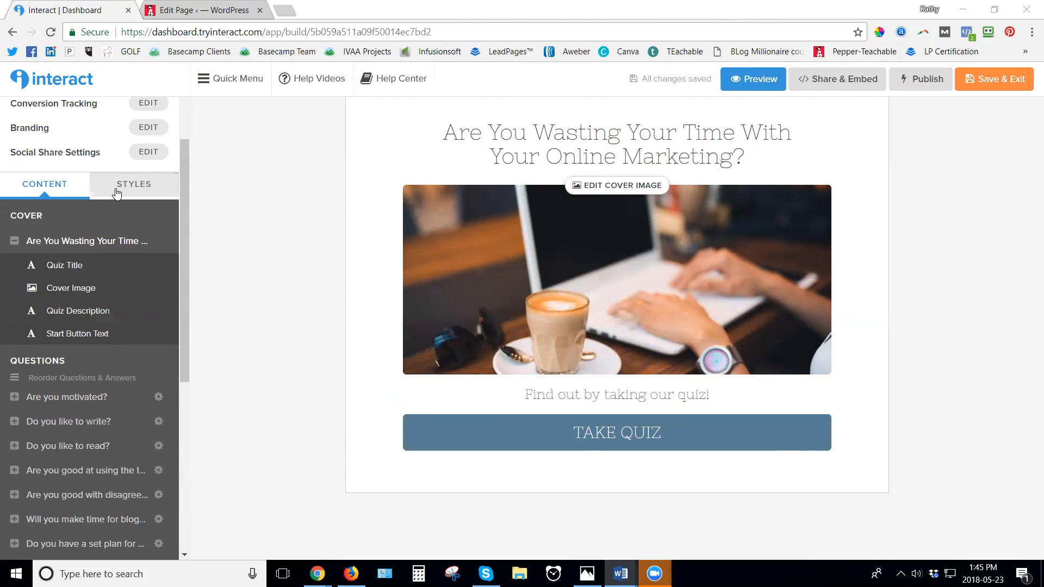
left_click(136, 191)
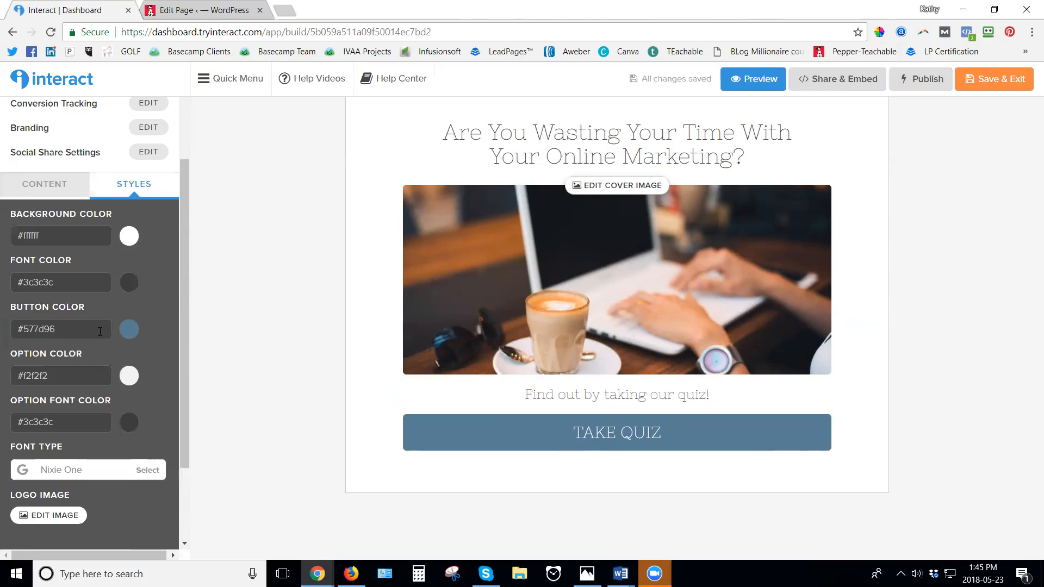
left_click_drag(22, 333, 96, 336)
type("d91420")
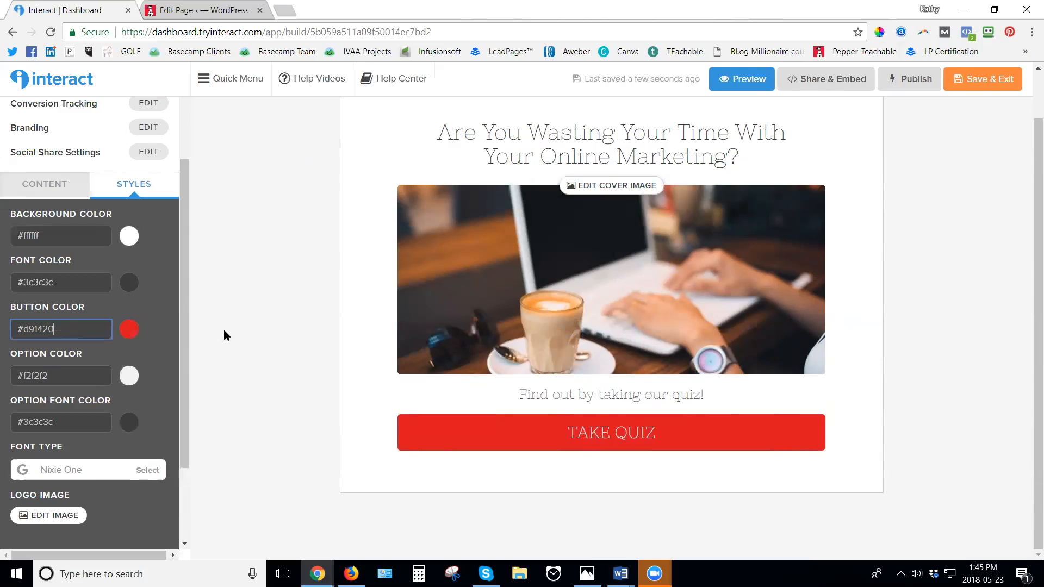
scroll(119, 454, "down", 2)
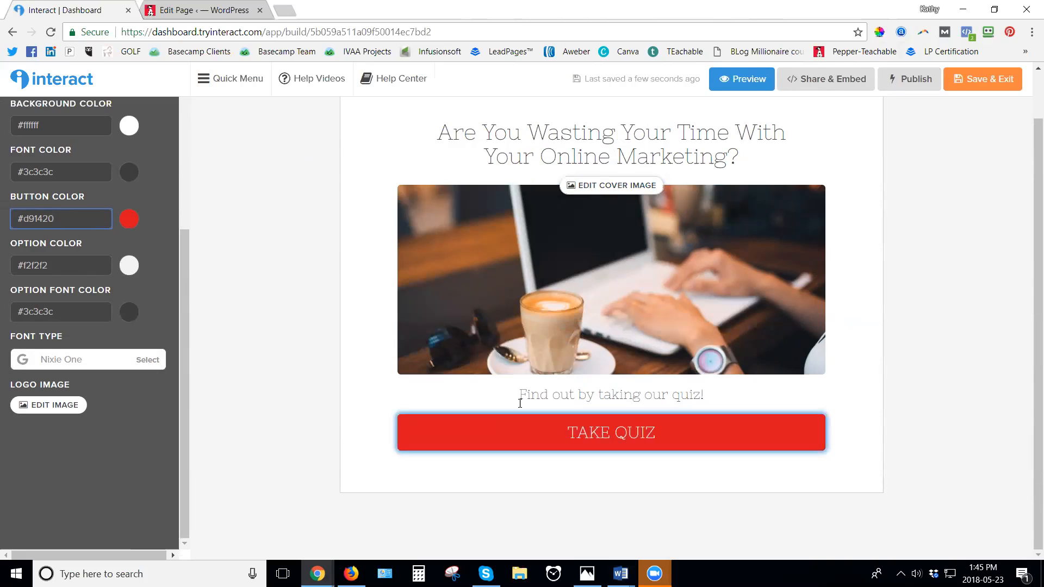
scroll(93, 235, "up", 3)
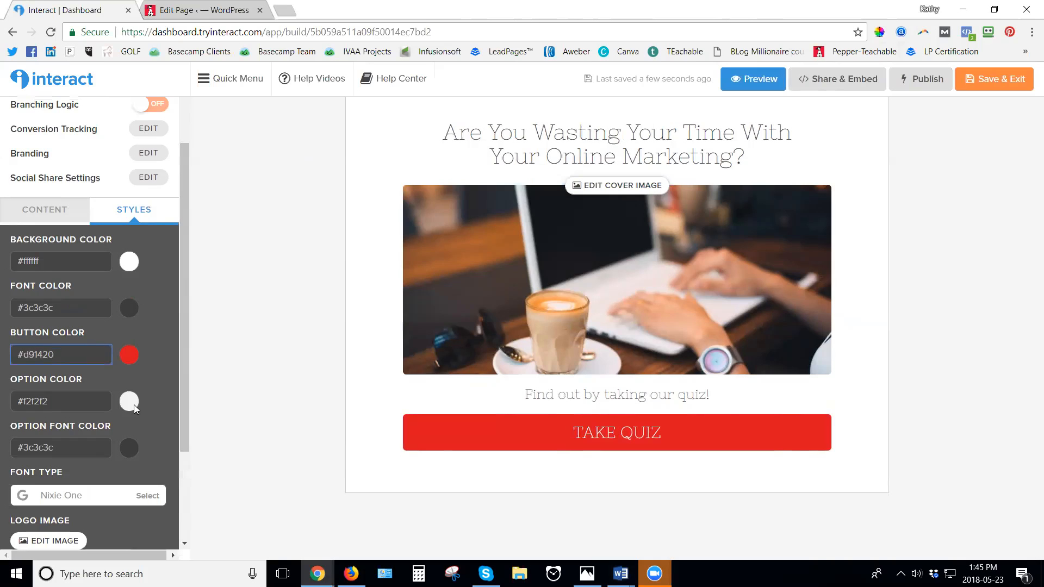
Replace the "Are you motivated?" question title with "1. Do you have a list of people you consider prospects or leads?" from the notes
left_click(44, 214)
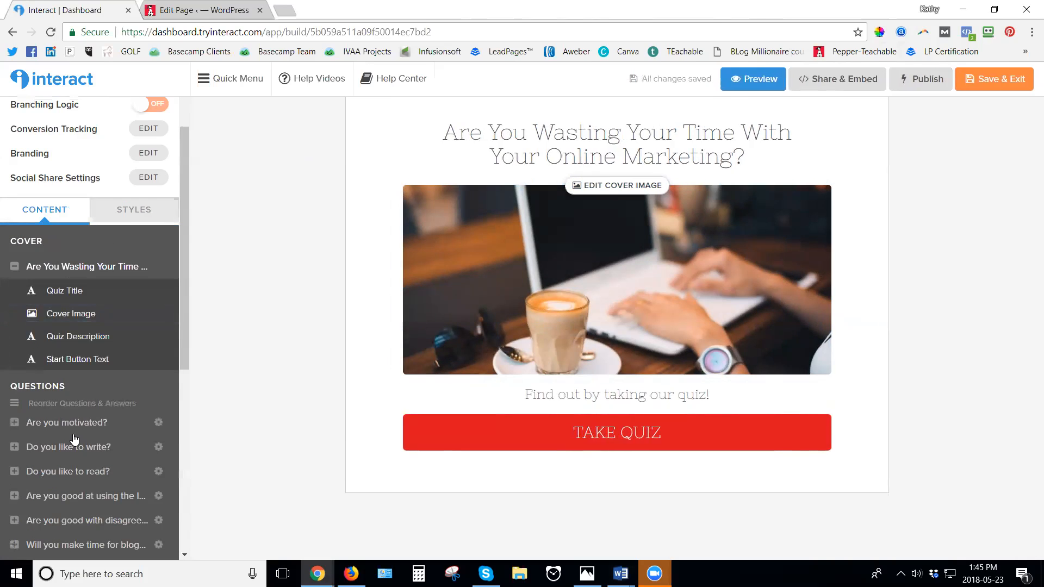
scroll(90, 407, "down", 3)
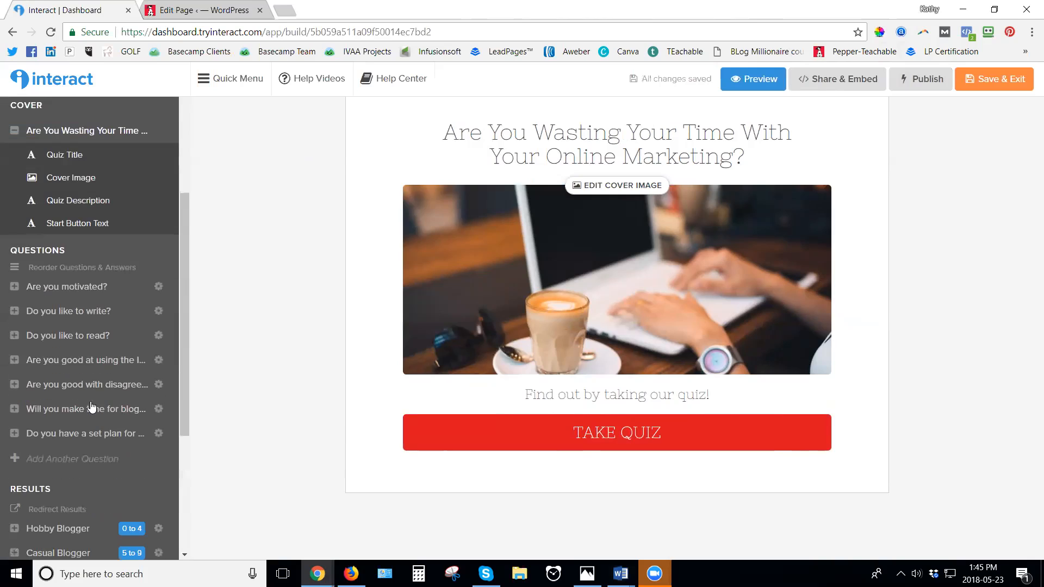
left_click(85, 288)
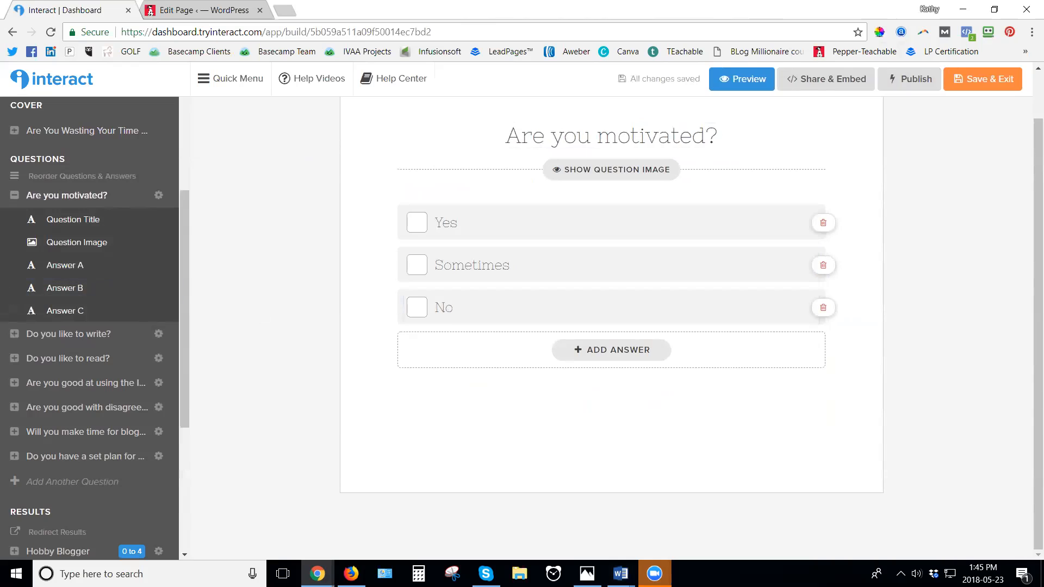
key("alt+Tab")
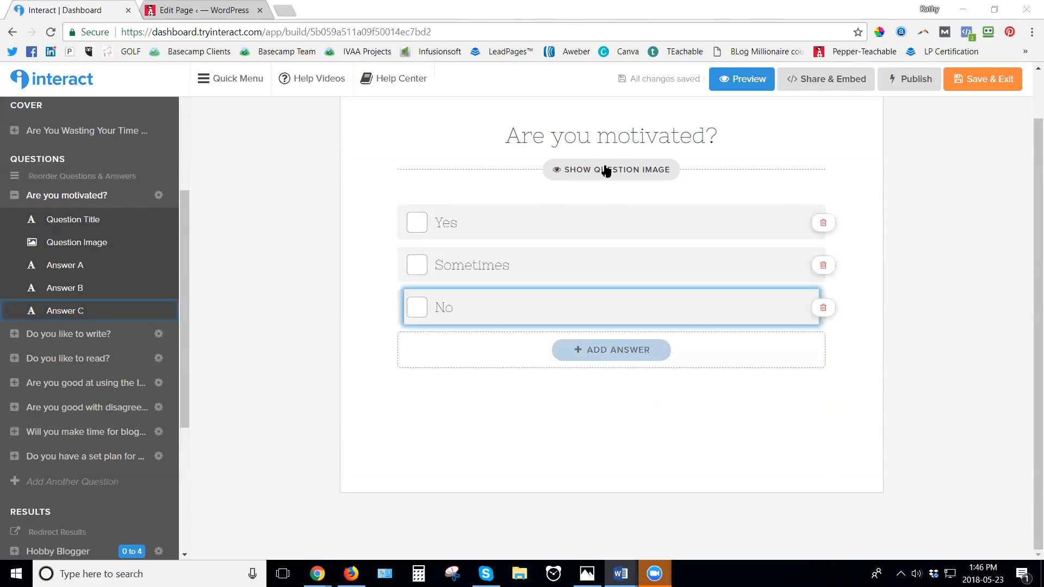
left_click(597, 136)
key("ctrl+a")
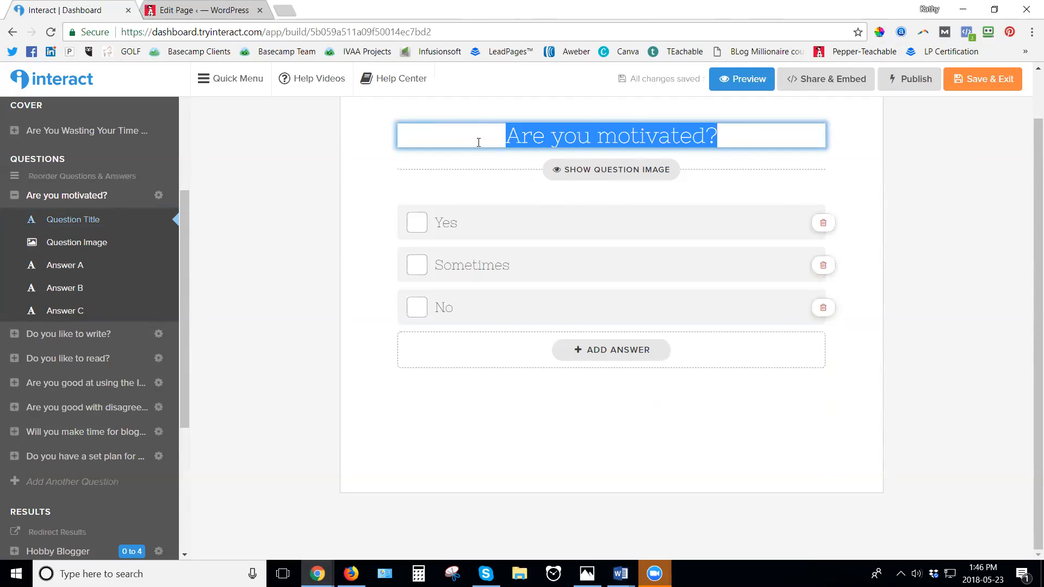
type("1. Do you have a list of people you consider prospects or leads?")
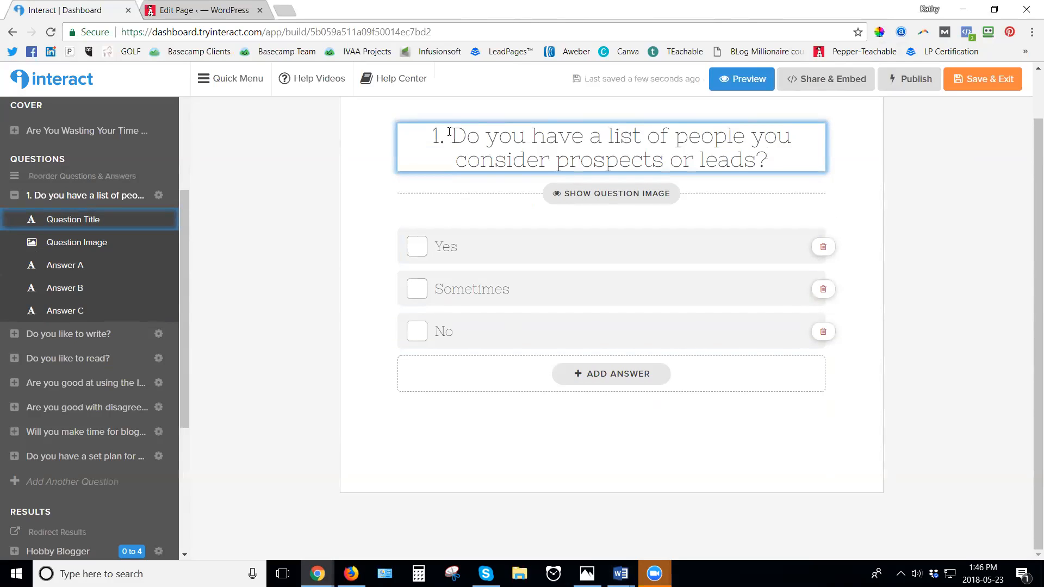
Delete the first question's "Sometimes" answer and save a score of 1 for Yes
left_click(827, 291)
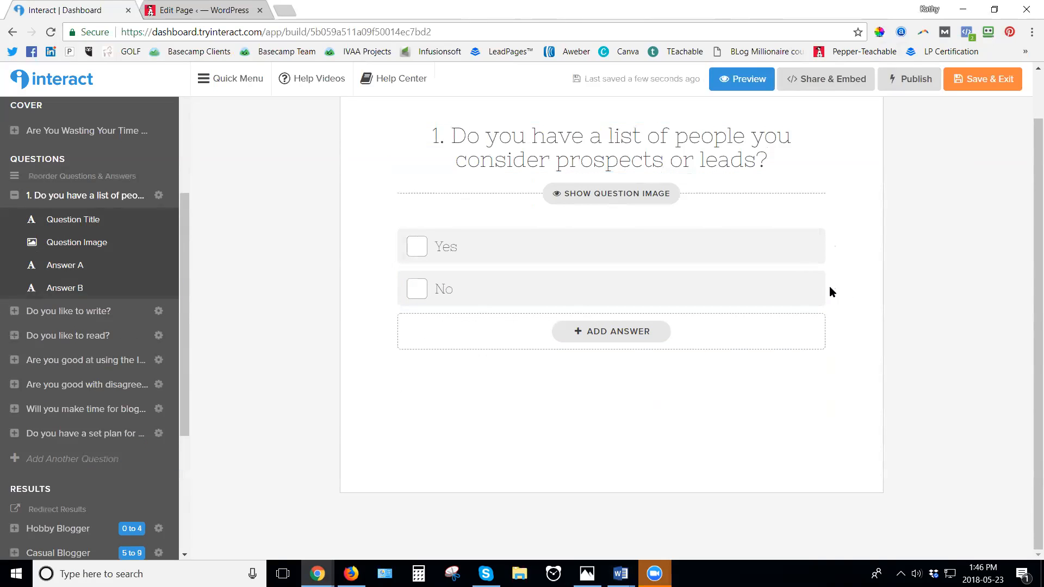
scroll(875, 250, "up", 1)
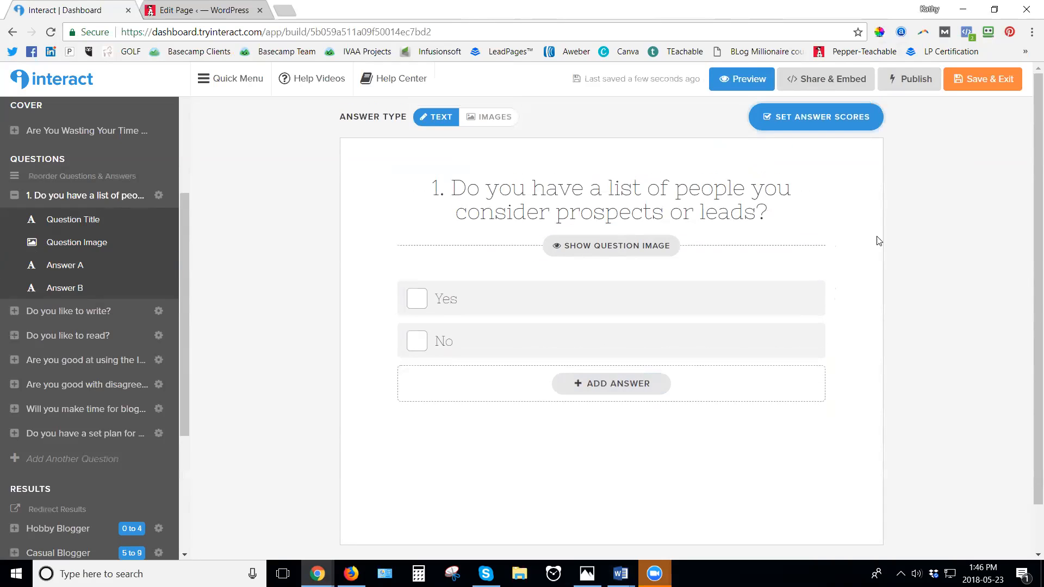
left_click(837, 116)
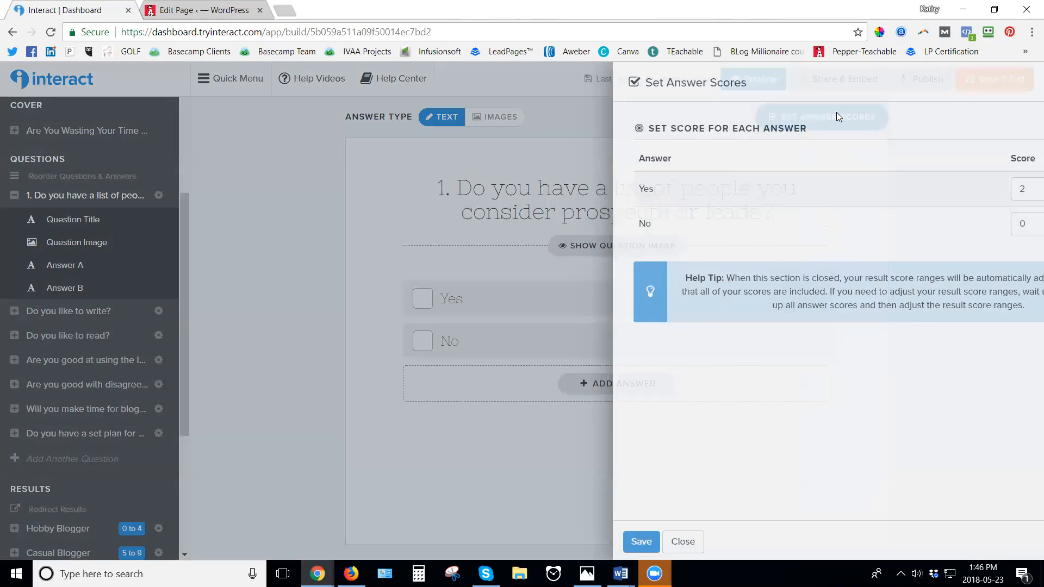
left_click(934, 184)
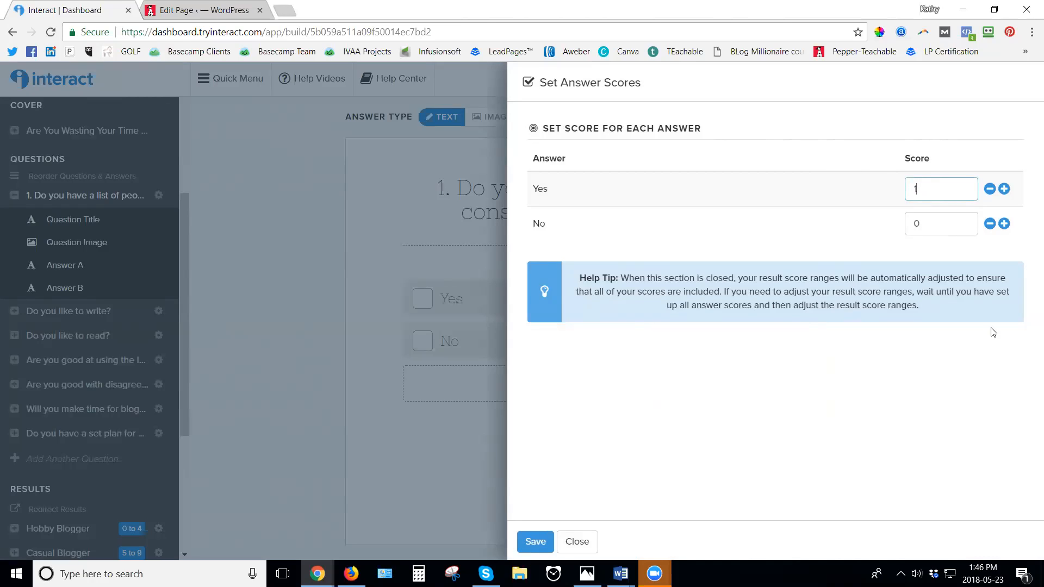
left_click(528, 545)
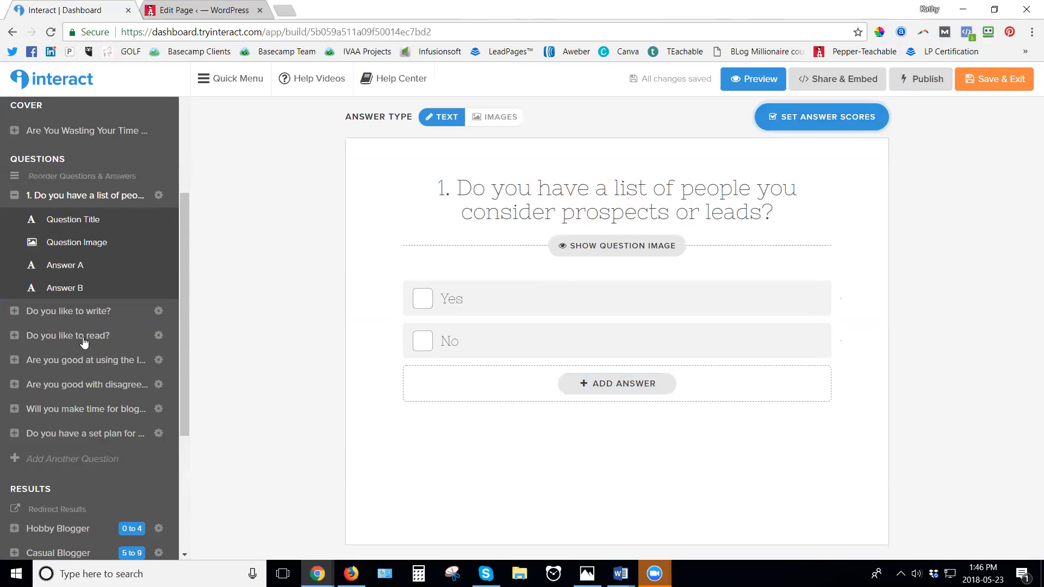
Retitle the second question "2. Is that list of people stored in an email marketing system =? ie. A system like MailChimp, Aweber, convert kit, Infusionsoft etc..."
left_click(87, 312)
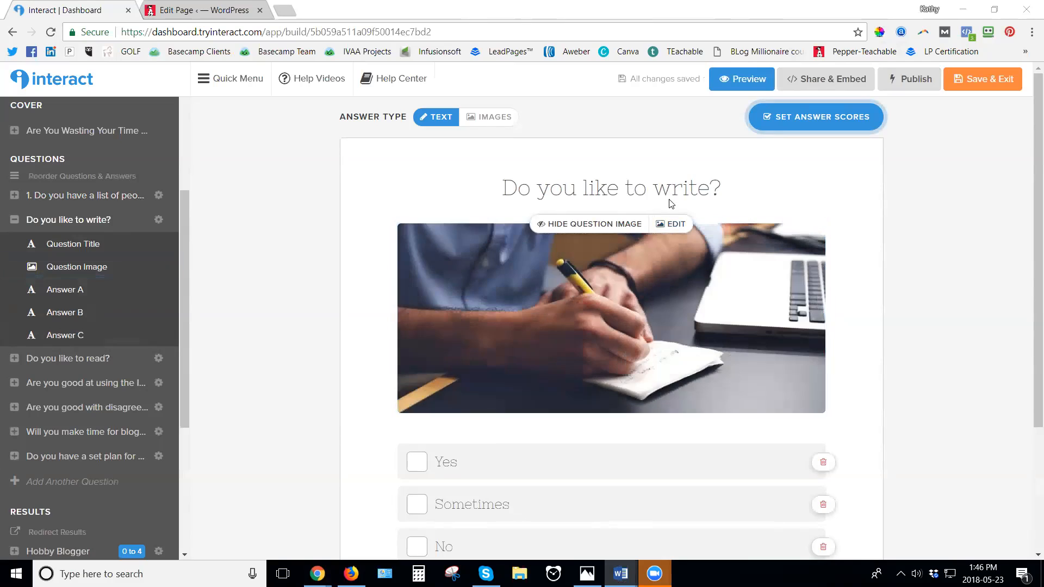
left_click(723, 190)
left_click_drag(724, 190, 401, 170)
type("2. Is that list of people stored in an email marketing system =? ie. A system like MailChimp, Aweber, convert kit, Infusionsoft etc...")
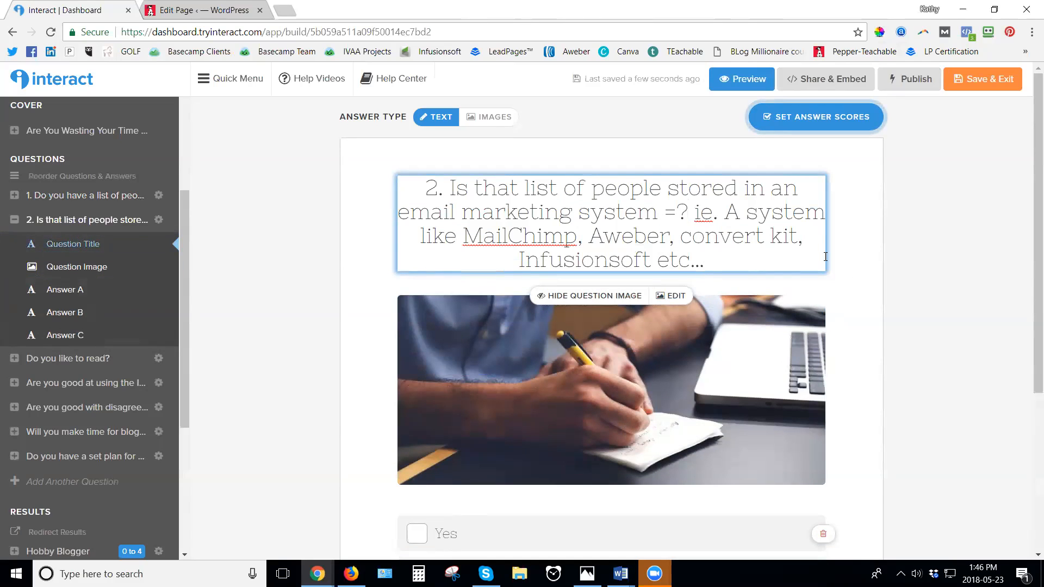
Correct "system =?" to "system?" and "convert kit" to "Convert kit" in the second question's title
key("BackSpace")
key("BackSpace")
key("BackSpace")
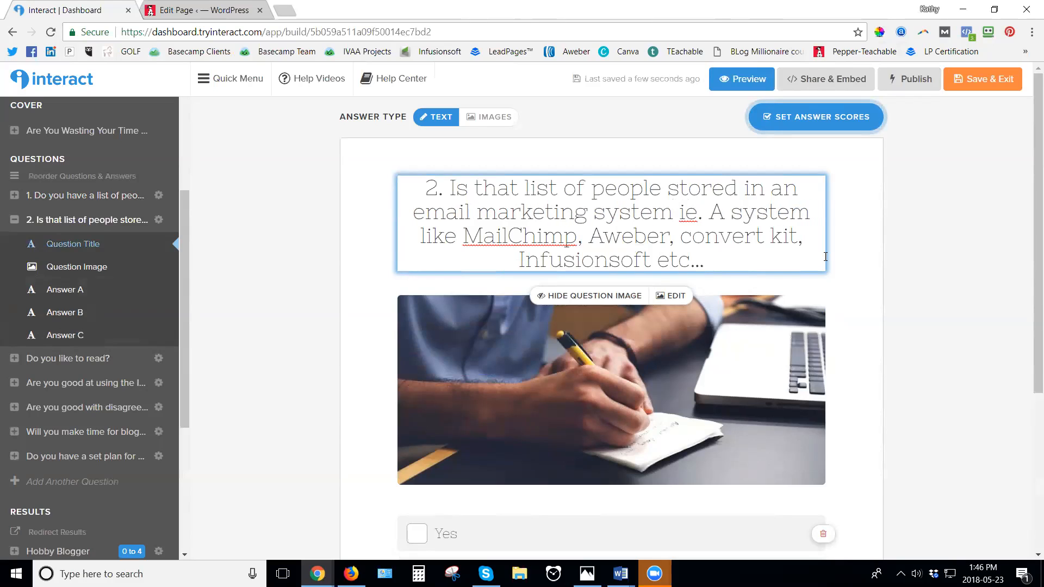
type("?")
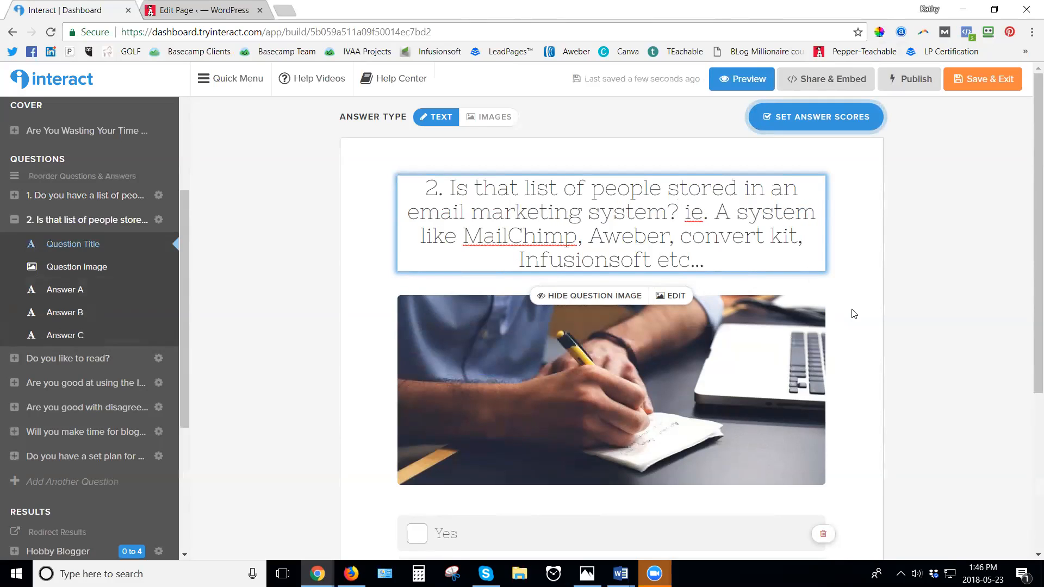
scroll(853, 313, "down", 1)
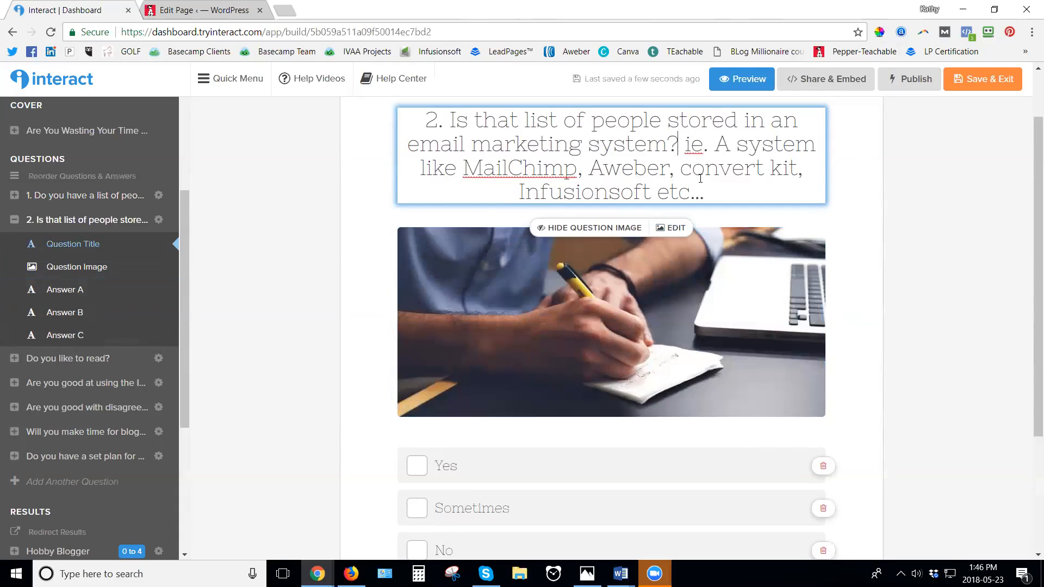
key("BackSpace")
type("C")
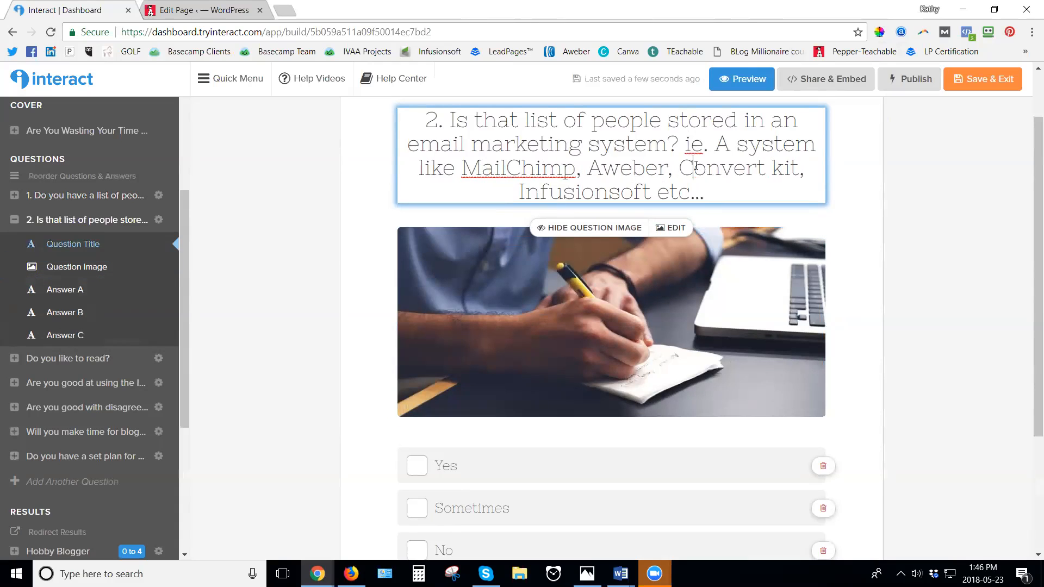
Delete the second question's "Sometimes" answer and save a score of 1 for Yes
scroll(831, 462, "down", 1)
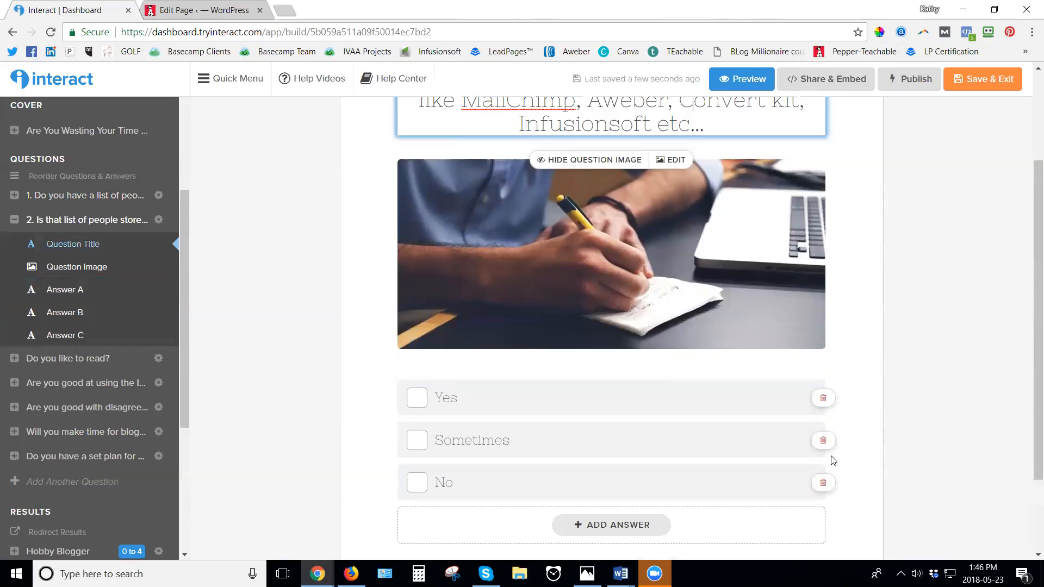
left_click(822, 439)
scroll(890, 186, "up", 2)
left_click(840, 120)
double_click(924, 188)
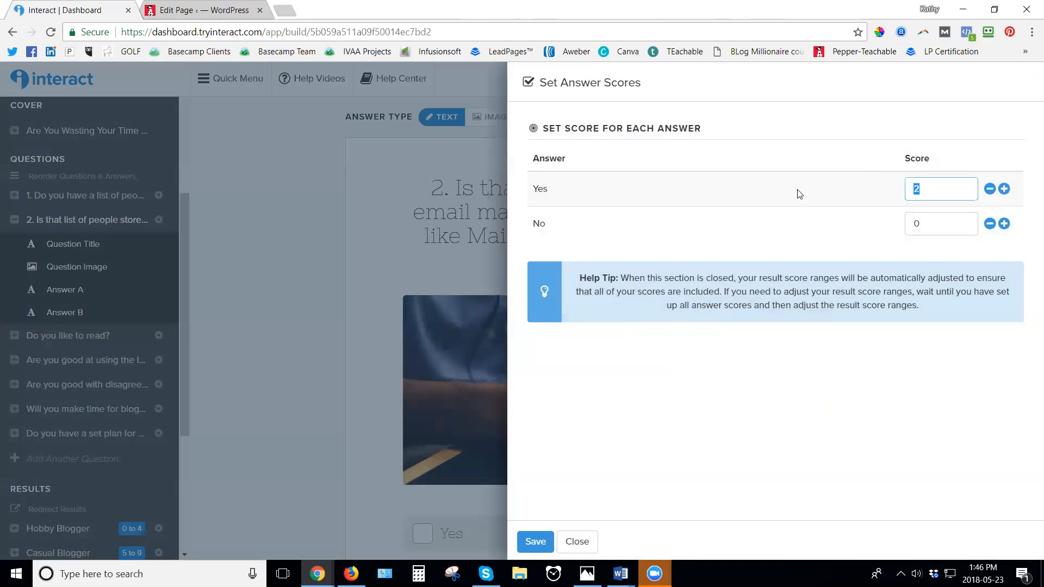
type("1")
left_click(528, 541)
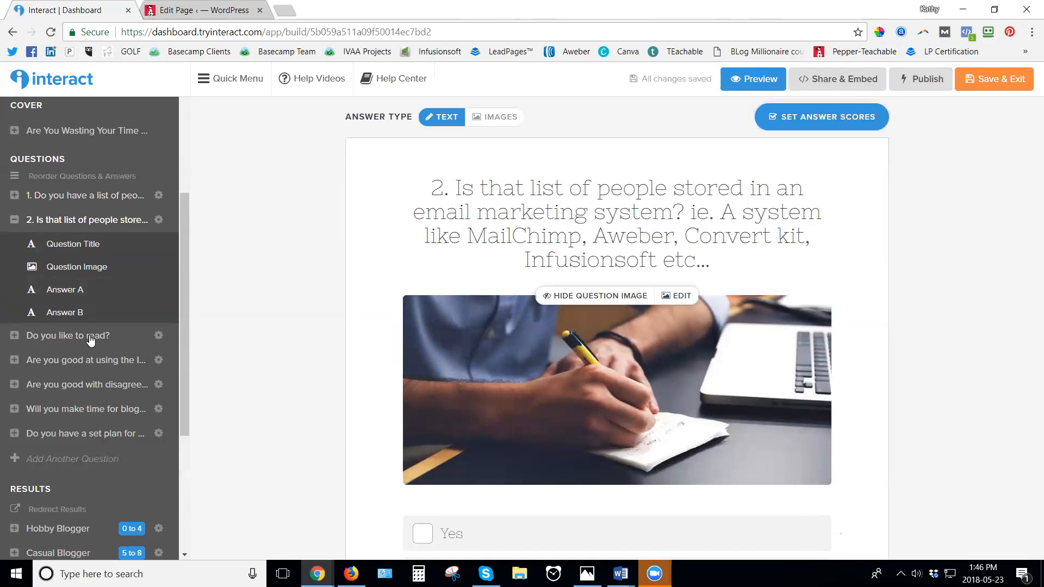
Replace the "Do you like to read?" title with "3. Do you send out regular emails / communications to people on your list?" from the notes
left_click(90, 336)
key("alt+Tab")
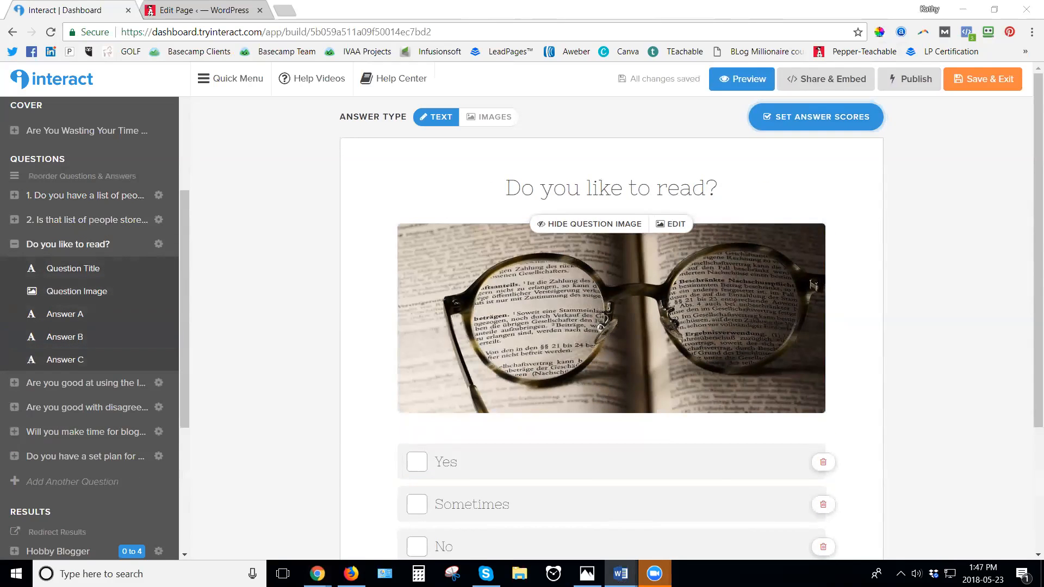
left_click(701, 188)
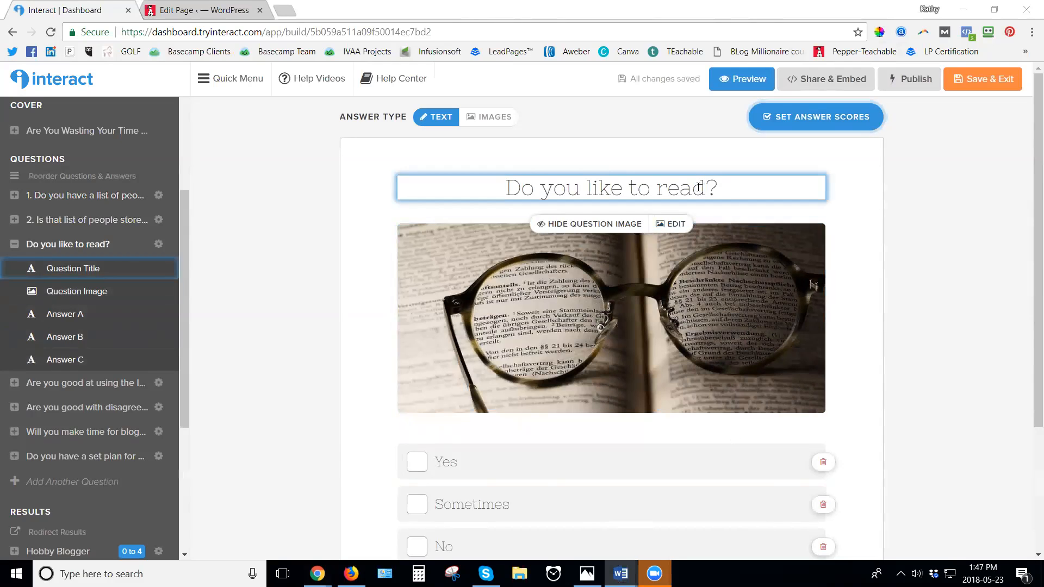
left_click_drag(713, 187, 415, 178)
type("3. Do you send out regular emails / communications to people on your list?")
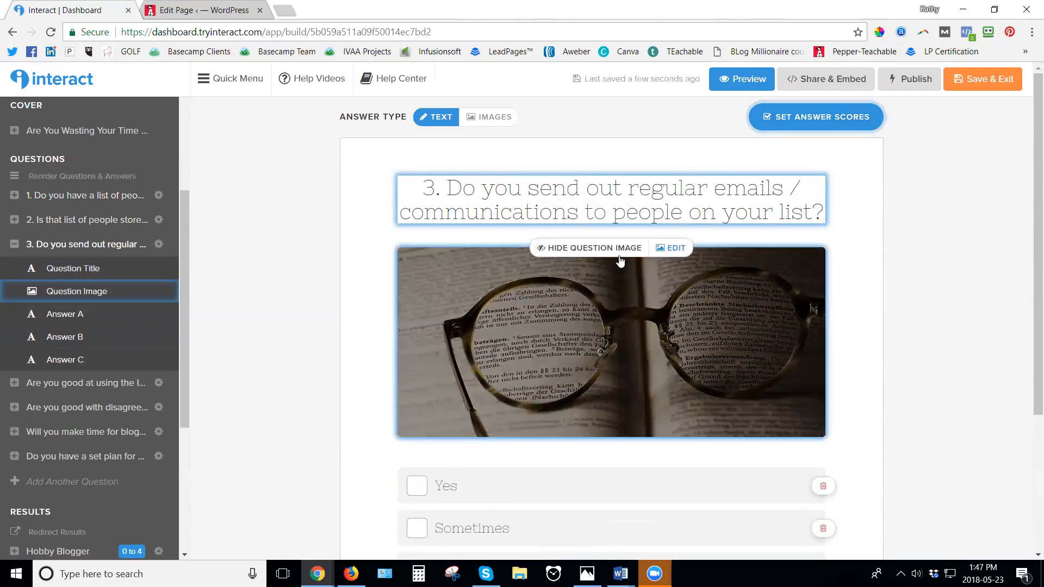
Delete the third question's "Sometimes" answer and save a score of 1 for Yes
scroll(822, 400, "down", 3)
left_click(823, 392)
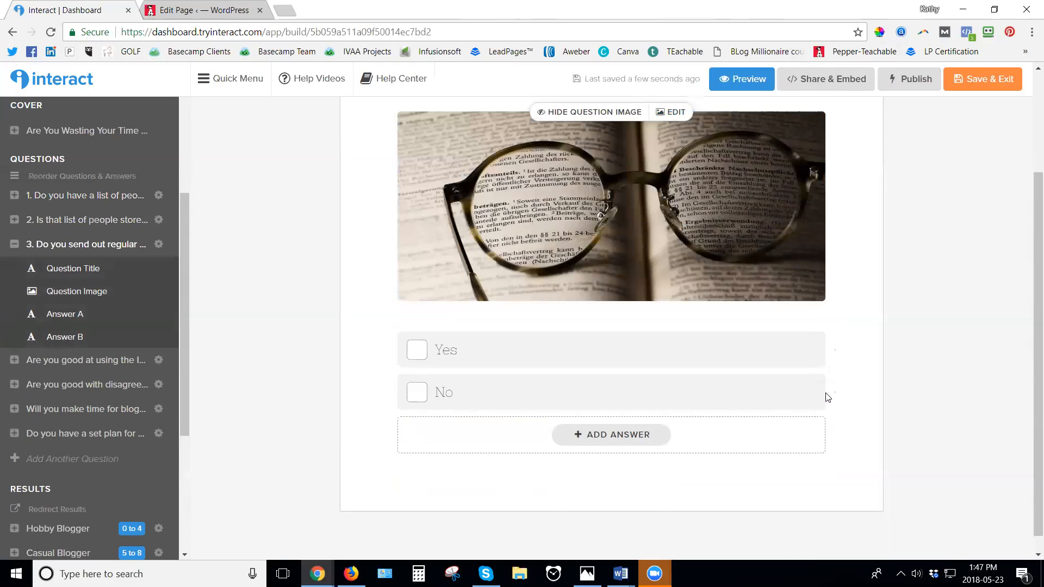
scroll(825, 397, "up", 3)
left_click(804, 117)
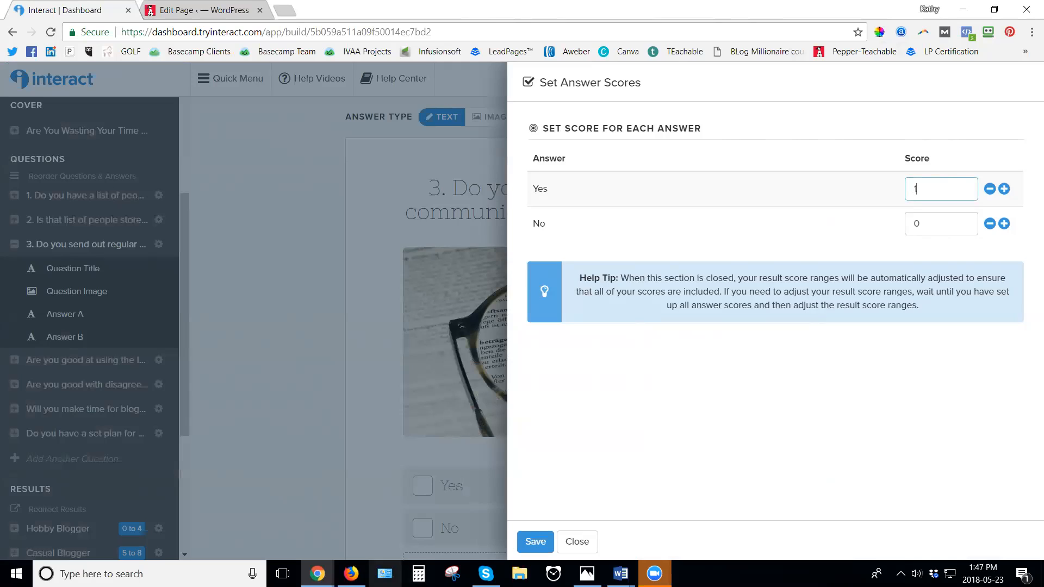
left_click(535, 542)
Retitle the fourth question "4. Do you have a Lead Magnet (a free offer, ebook, report, guide etc) that people can request from you?"
key("alt+Tab")
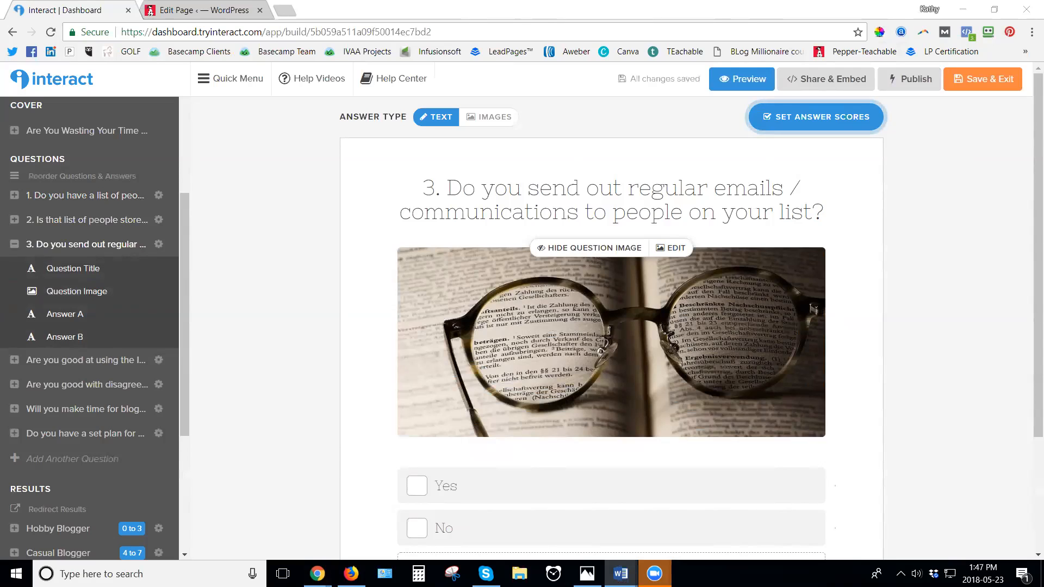
left_click(112, 360)
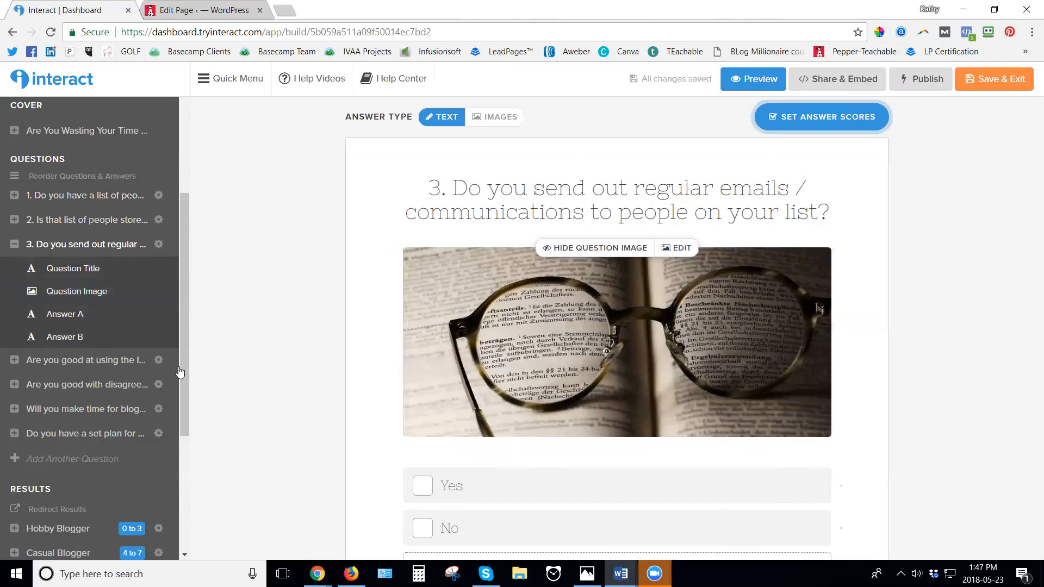
left_click(73, 292)
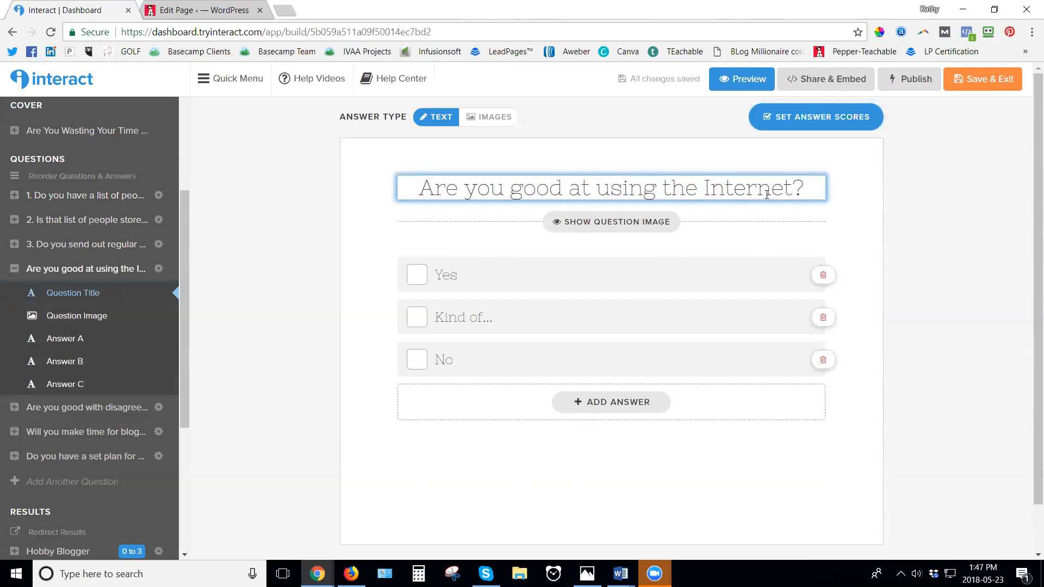
type("4. Do you have a Lead Magnet (a free offer, ebook, report, guide etc) that people can request from you?")
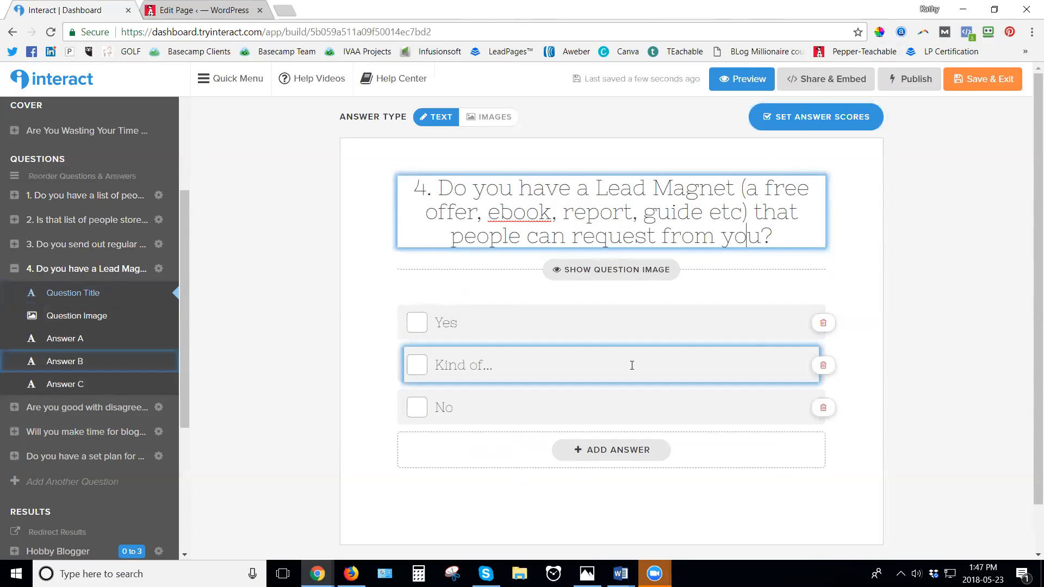
Delete the fourth question's "Kind of..." answer and save a score of 1 for Yes
left_click(823, 366)
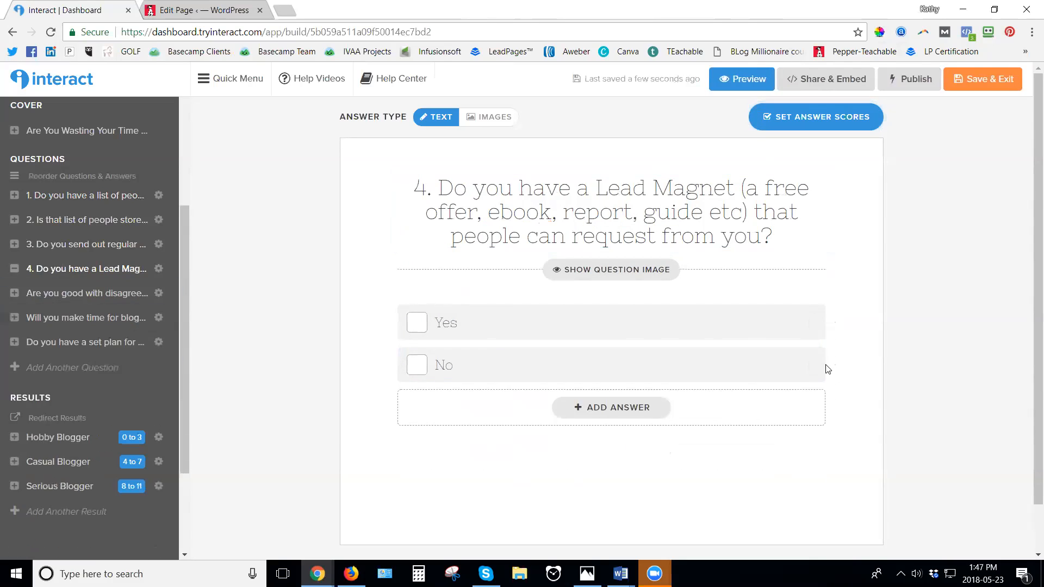
left_click(826, 124)
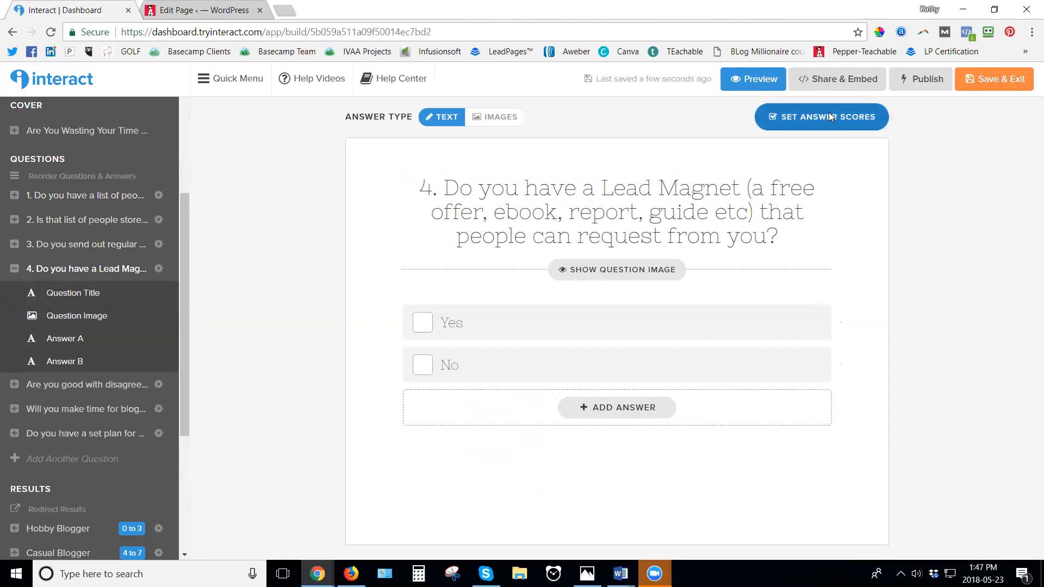
type("1")
left_click(532, 547)
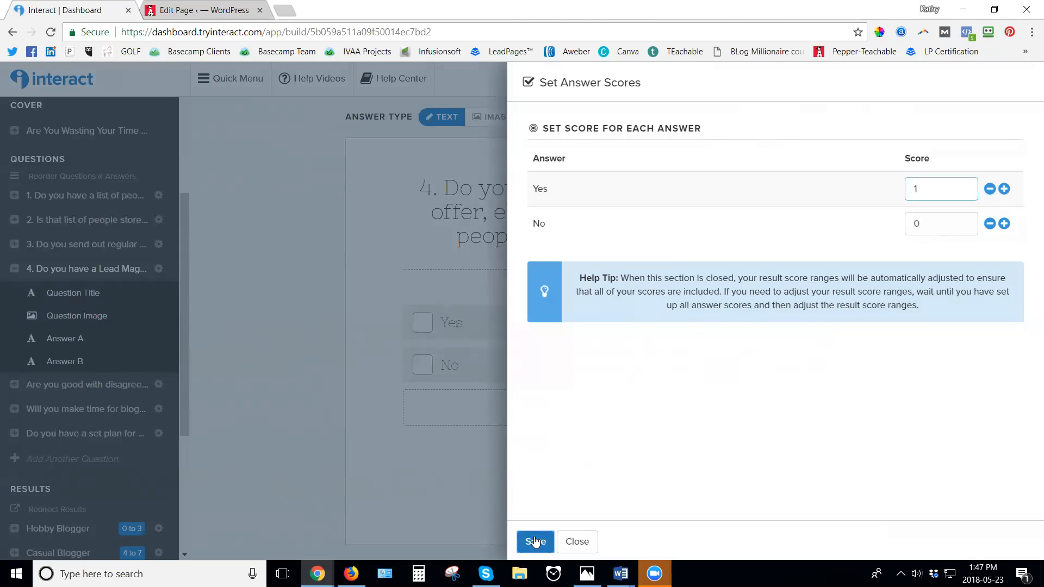
Retitle the fifth question "5. Do you have a stand-alone page on your website where people can sign up for your Lead Magnet?" plus the parenthetical note
left_click(87, 385)
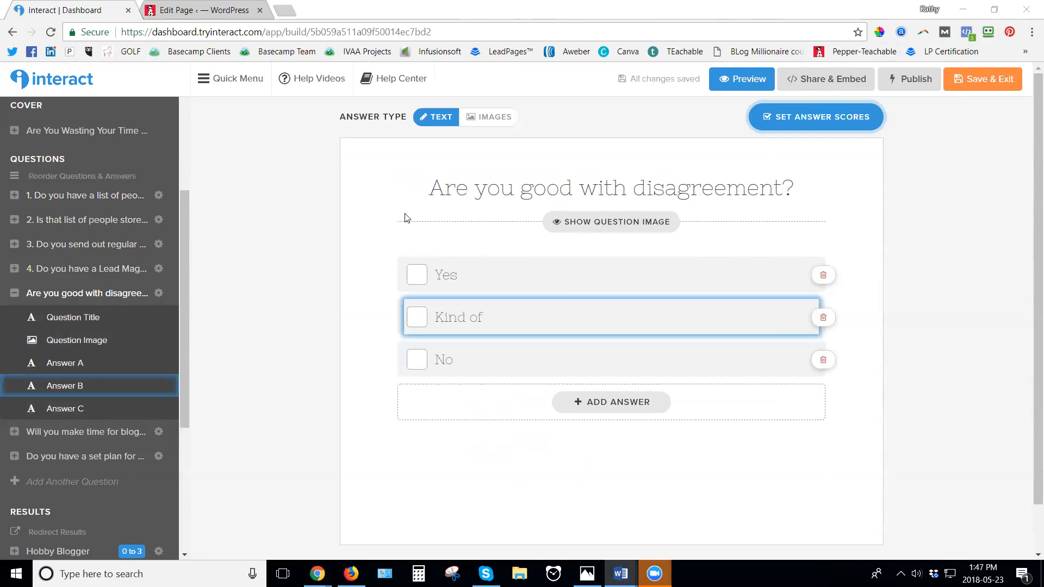
left_click(569, 190)
left_click_drag(809, 189, 216, 159)
type("5. Do you have a stand-alone page on your website where people can sign up for your Lead Magnet? (this is all the info on the page nothing else)")
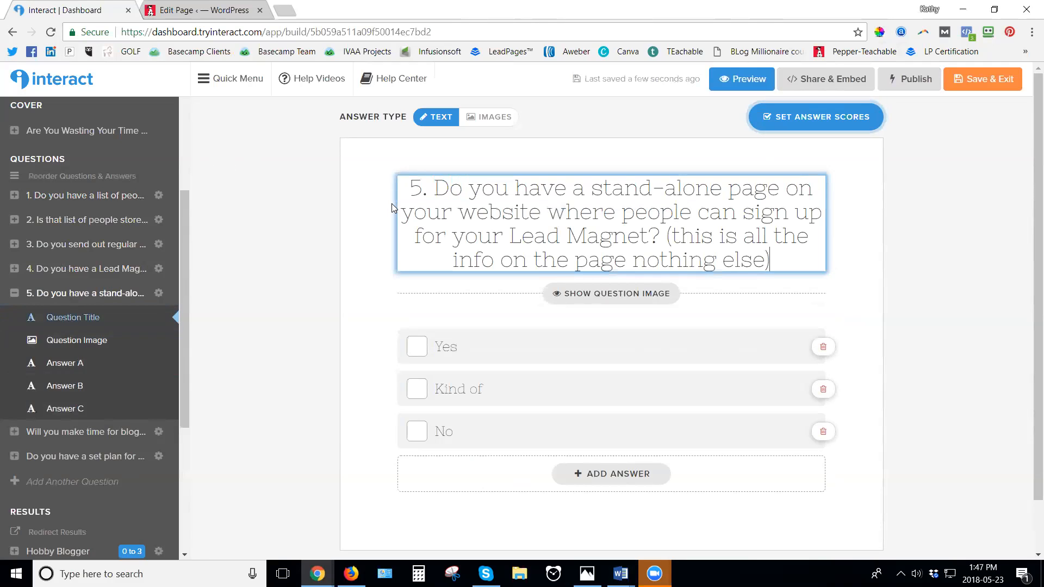
Delete the fifth question's "Kind of" answer and save a score of 1 for Yes
left_click(855, 115)
type("1")
left_click(535, 542)
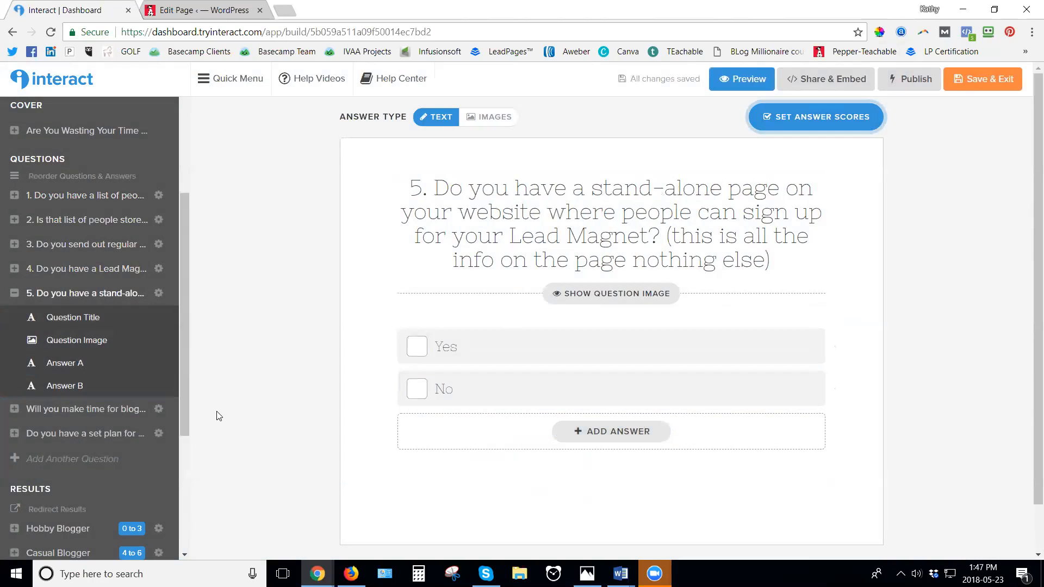
Delete "Maybe" and retitle question six "6. When someone requests your Lead Magnet, does your email system automatically collect their info and send them the item via email?..."
left_click(121, 413)
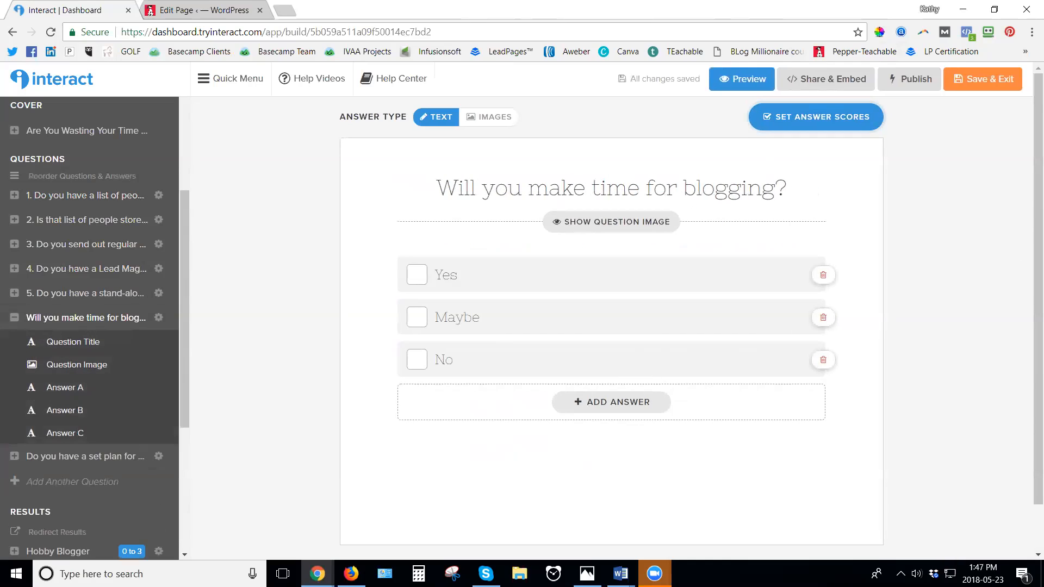
left_click(823, 318)
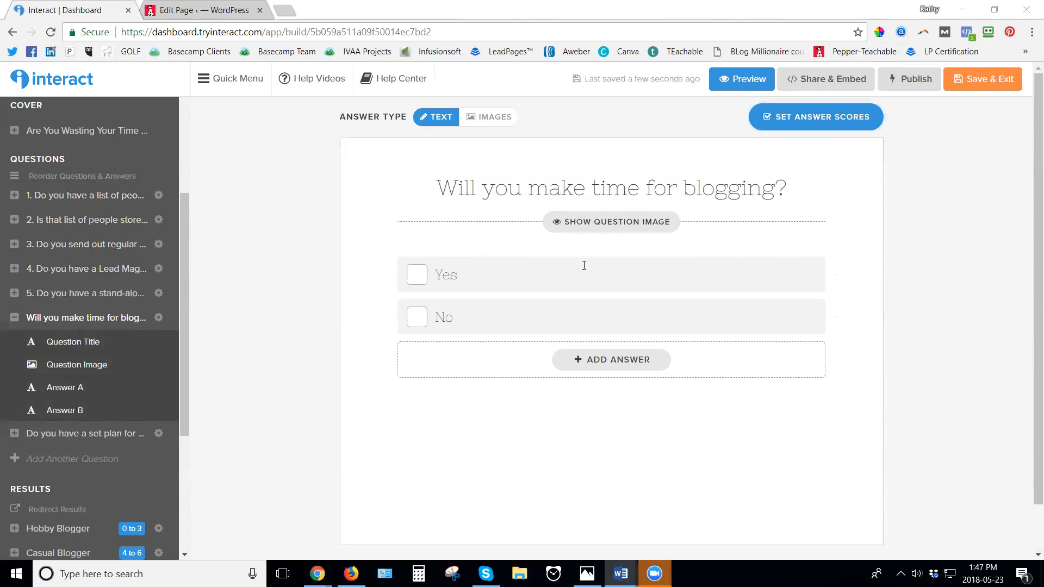
left_click(771, 190)
left_click_drag(789, 188, 313, 197)
type("6. When someone requests your Lead Magnet, does your email system automatically collect their info and send them the item via email? (ie. the ebook, guide, etc)")
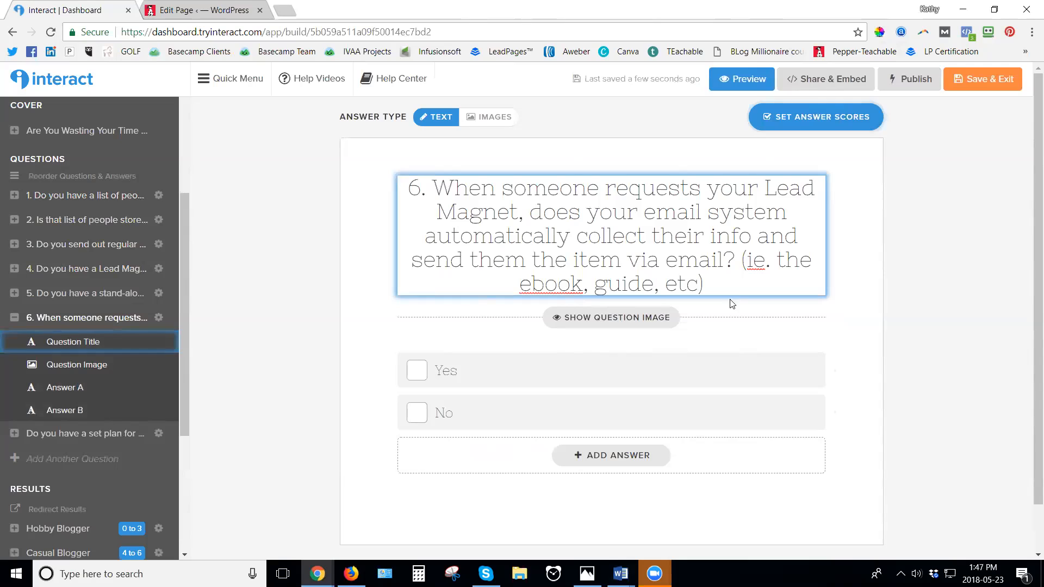
Set the sixth question's Yes answer to a score of 1 and save the scores
left_click(820, 121)
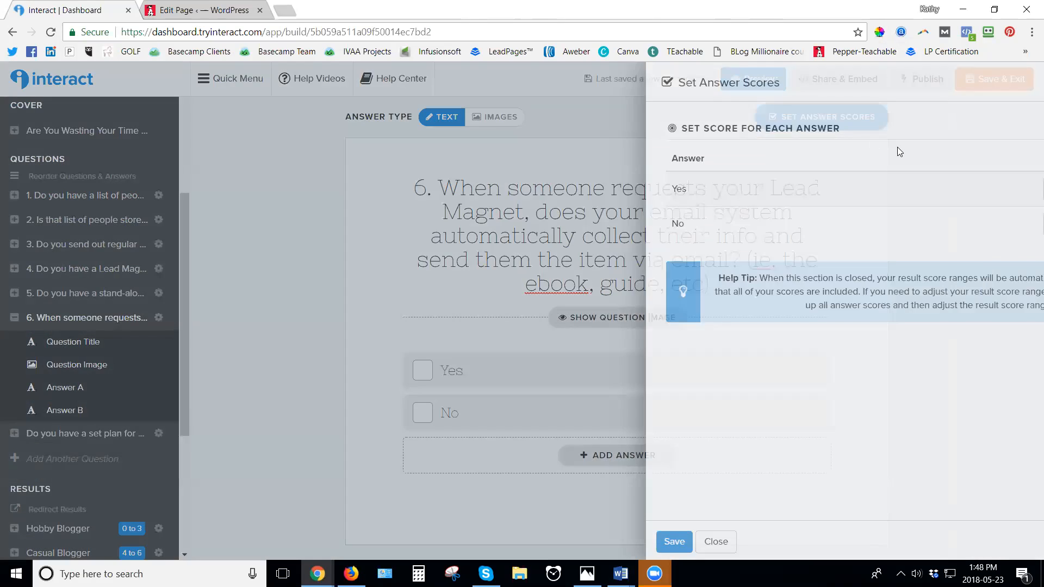
double_click(931, 188)
type("1")
left_click(535, 542)
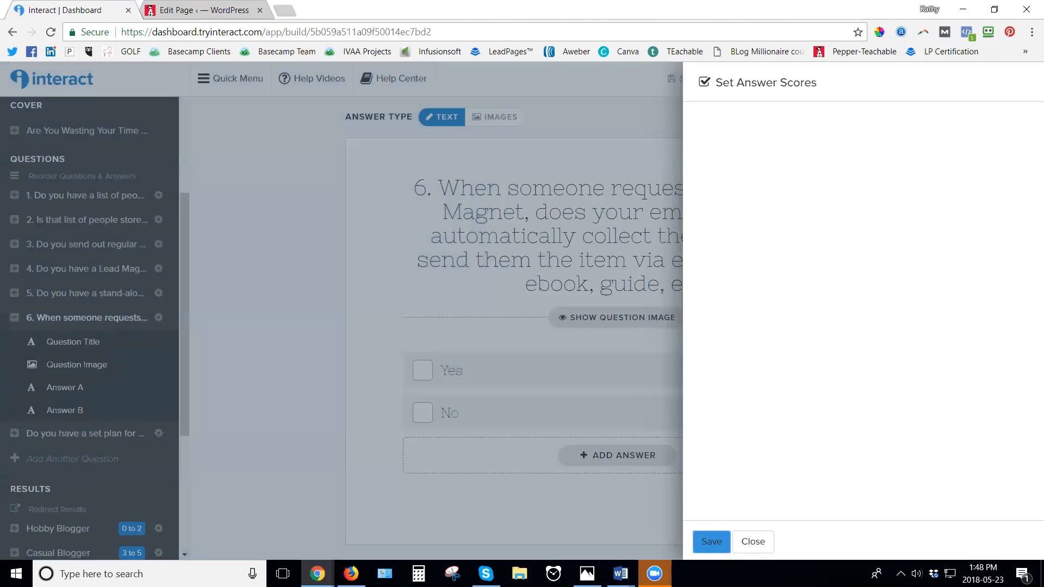
left_click(703, 361)
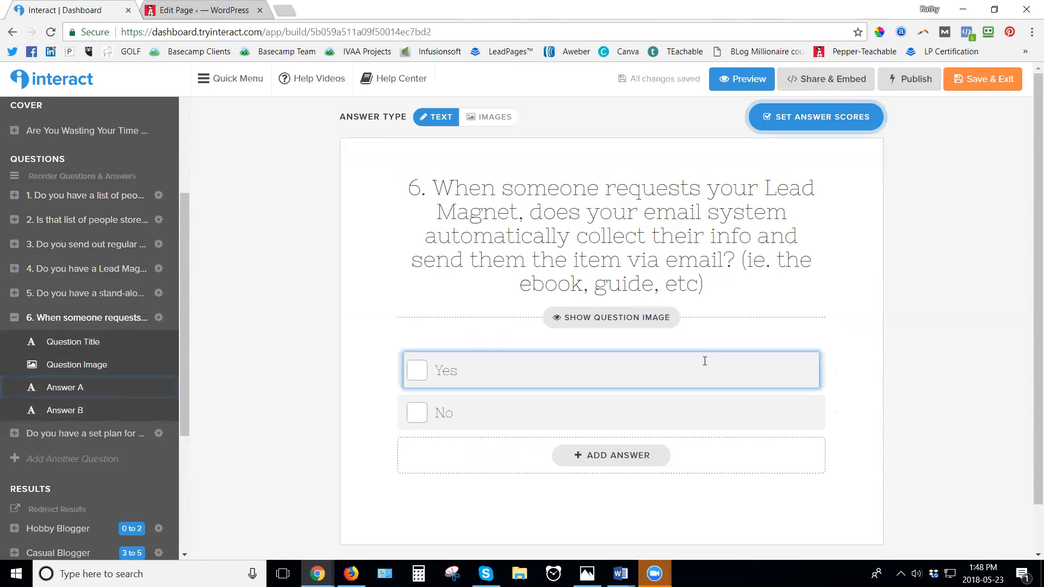
Retitle the seventh question "7. Do you promote or market your Lead Magnet in your social media channels?"
left_click(62, 433)
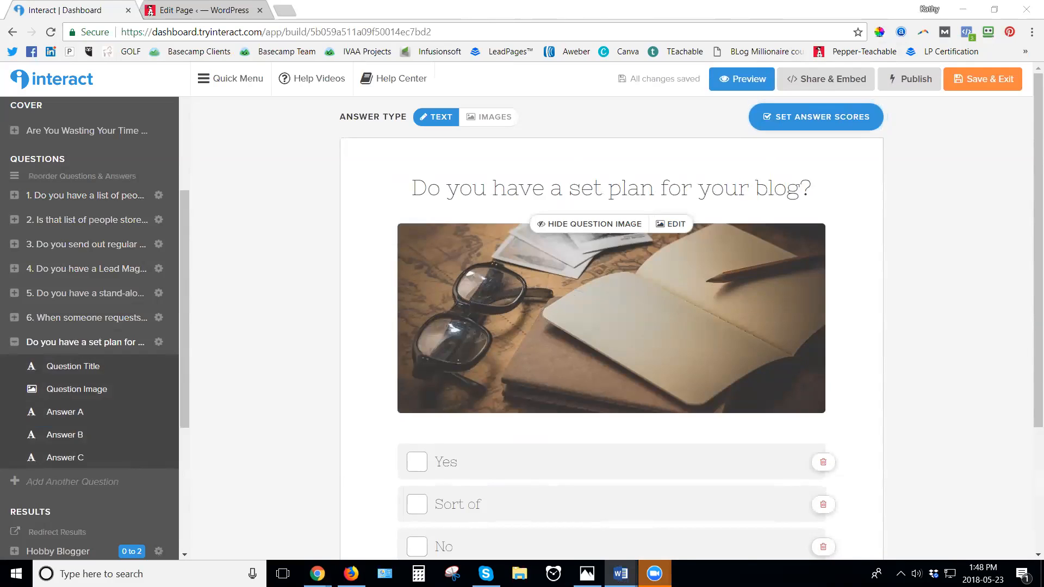
left_click(753, 206)
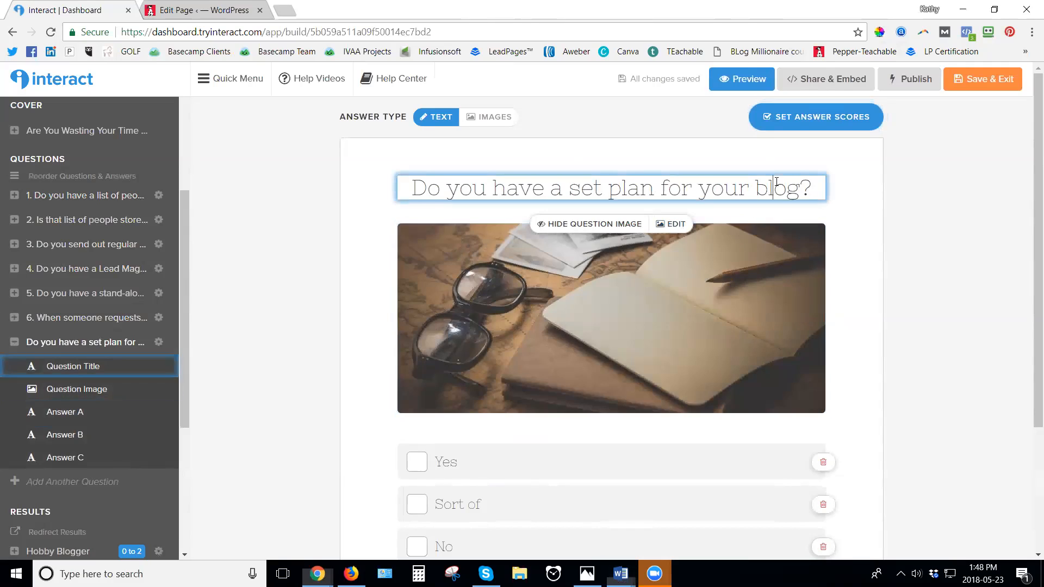
left_click_drag(814, 190, 405, 190)
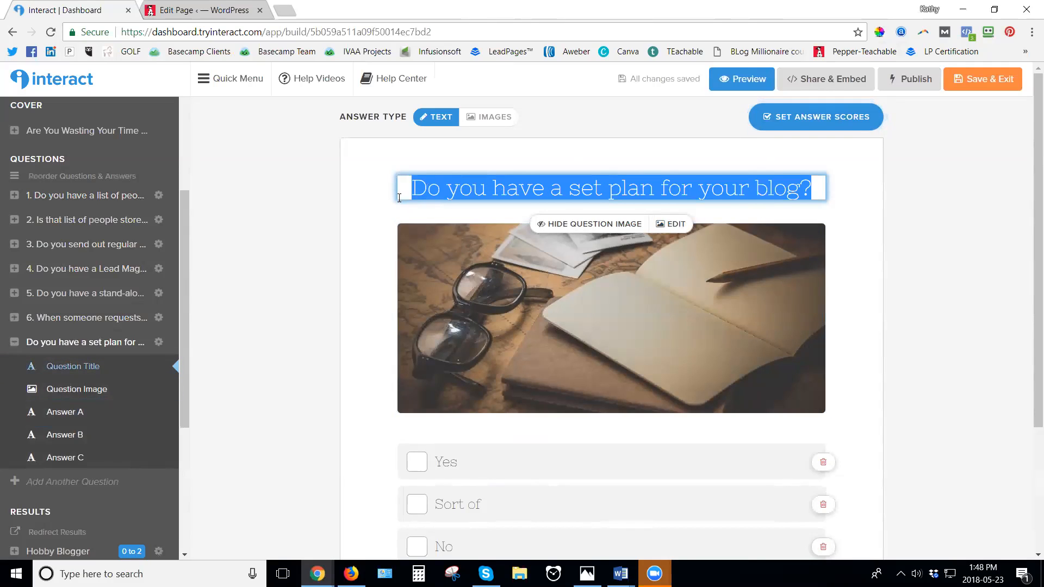
type("7. Do you promote or market your Lead Magnet in your social media channels?")
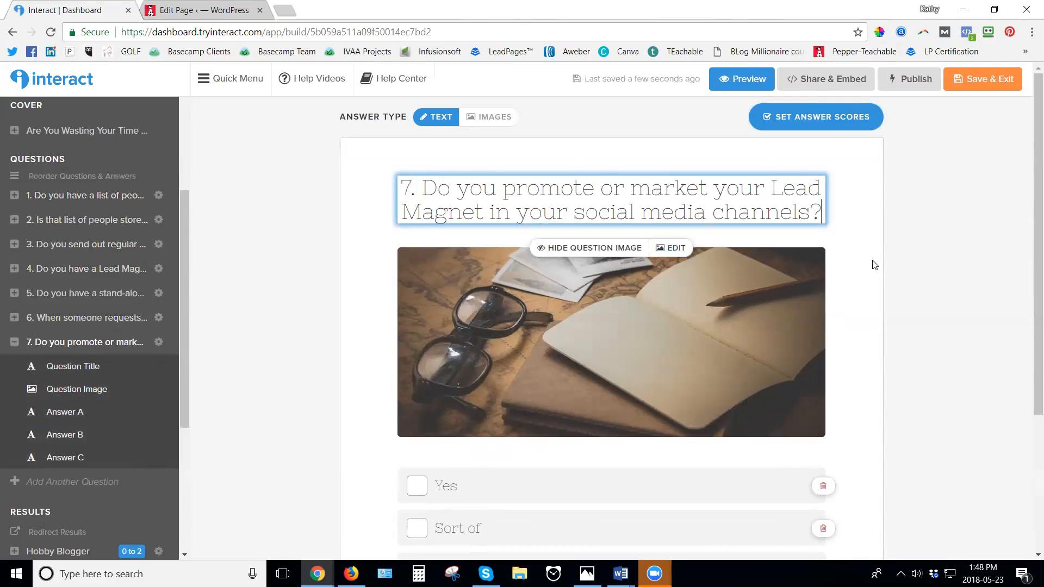
Delete the seventh question's "Sort of" answer and save a score of 1 for Yes
left_click(811, 334)
scroll(815, 369, "down", 3)
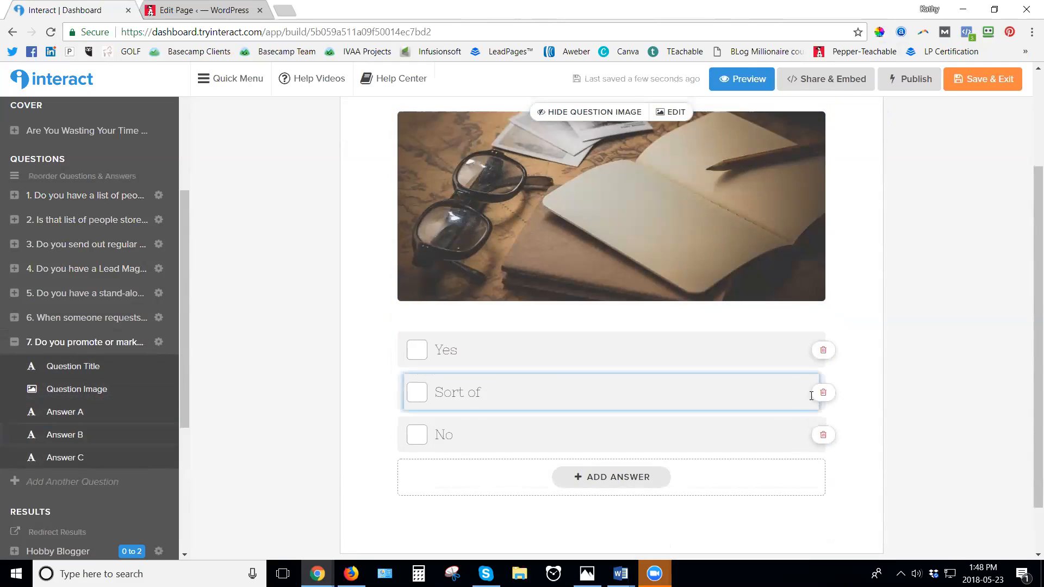
left_click(822, 392)
scroll(876, 326, "up", 3)
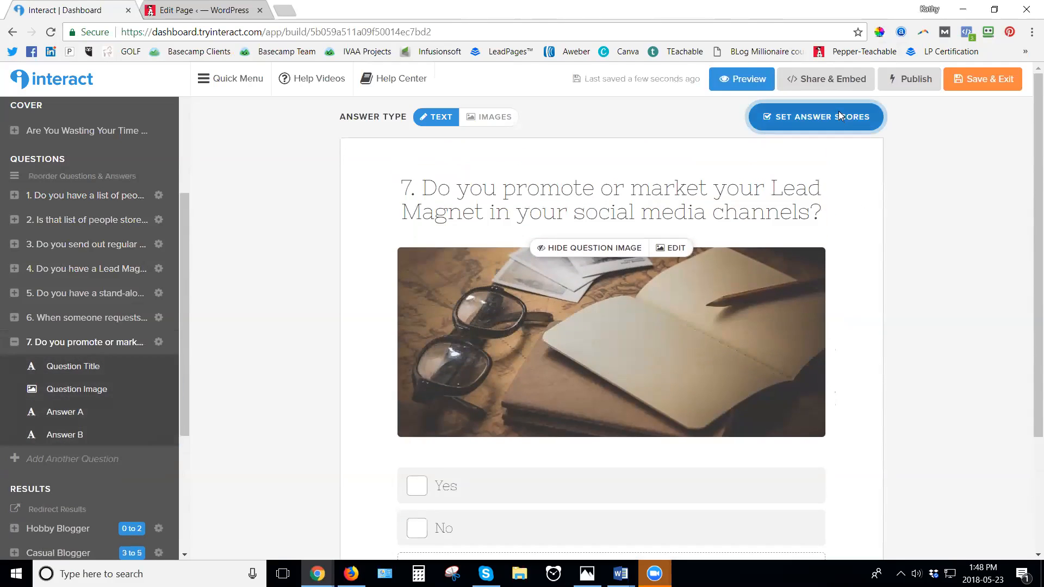
left_click(838, 111)
left_click(927, 194)
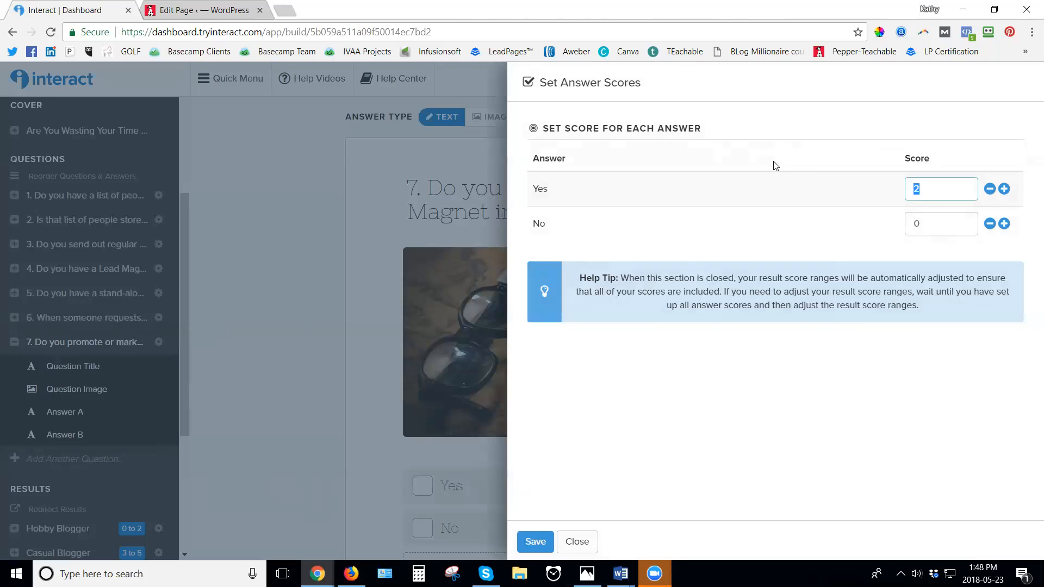
type("1")
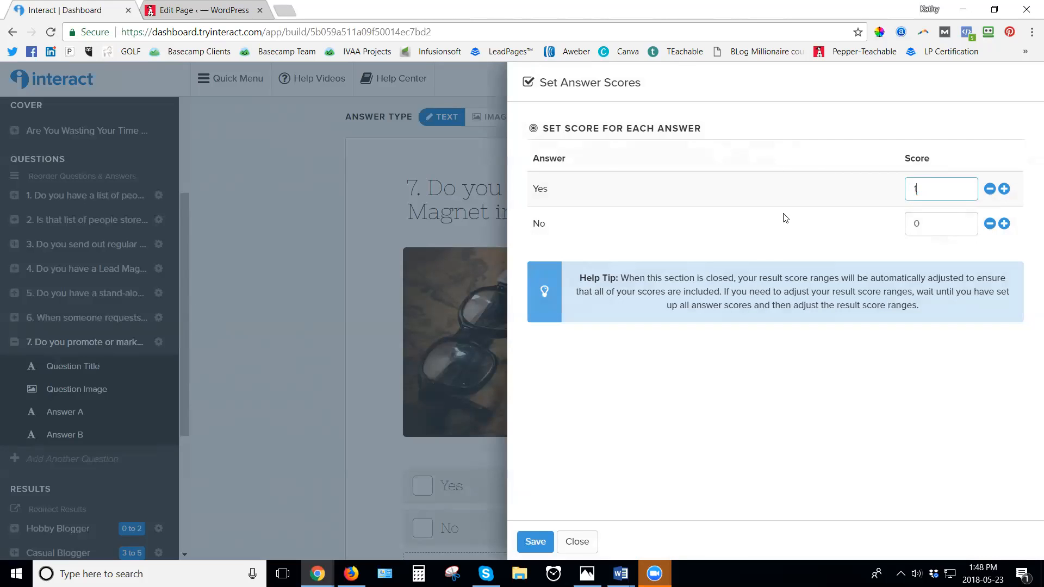
left_click(536, 542)
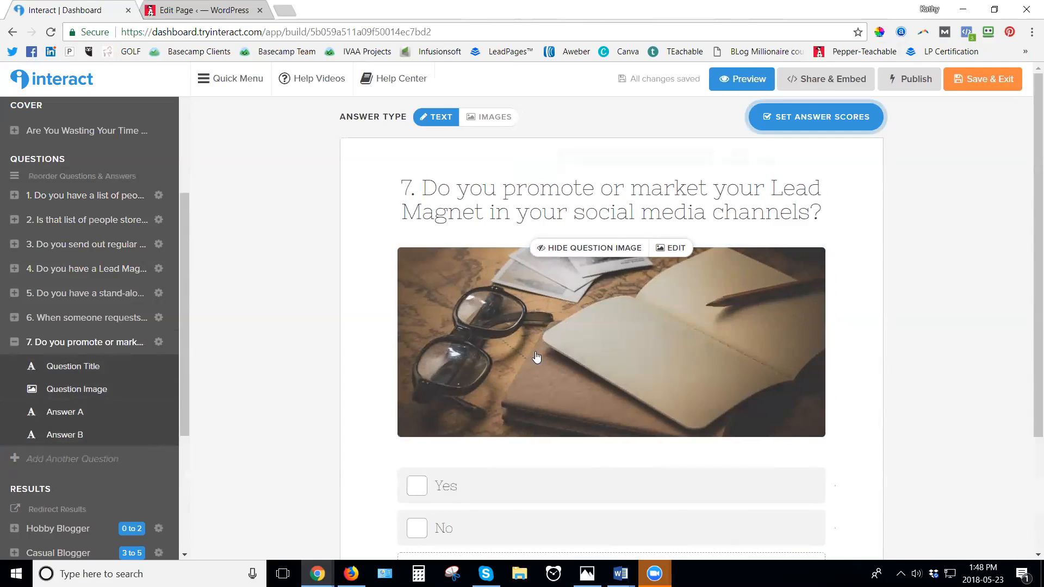
Replace the title of the "Hobby Blogger" result with "You scored 6 or more"
scroll(909, 294, "down", 2)
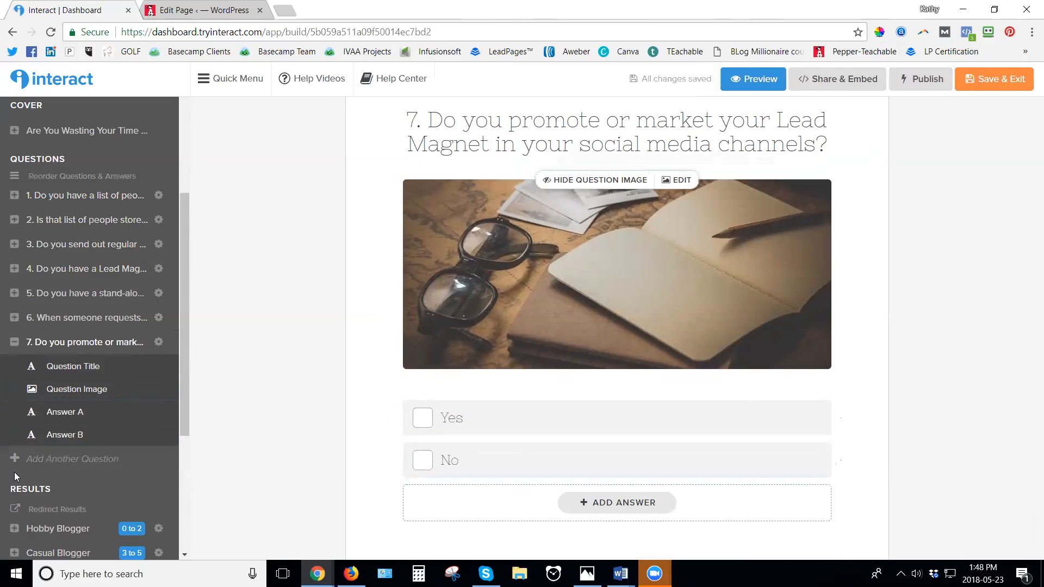
scroll(54, 435, "down", 3)
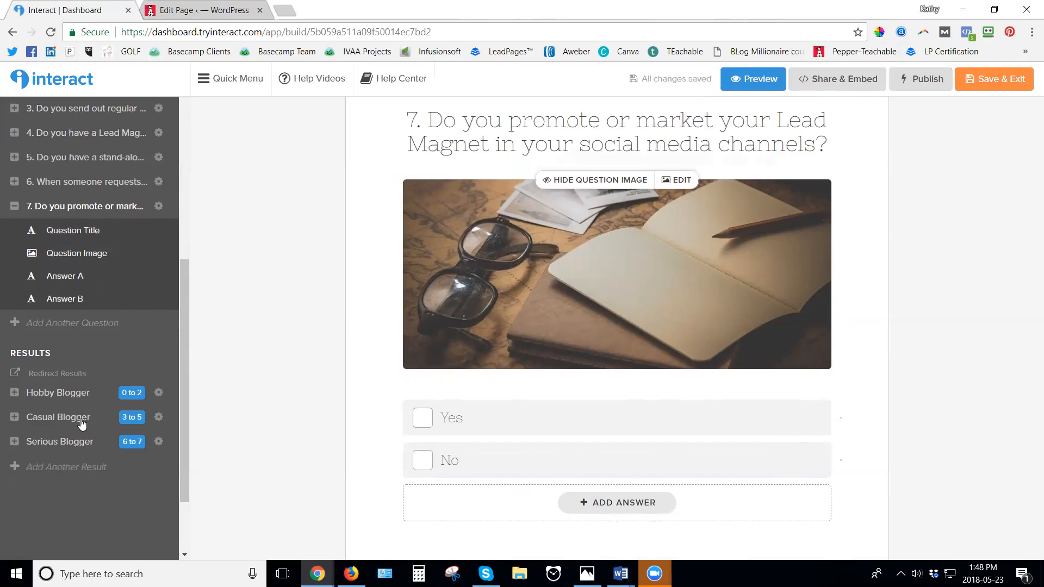
left_click(81, 397)
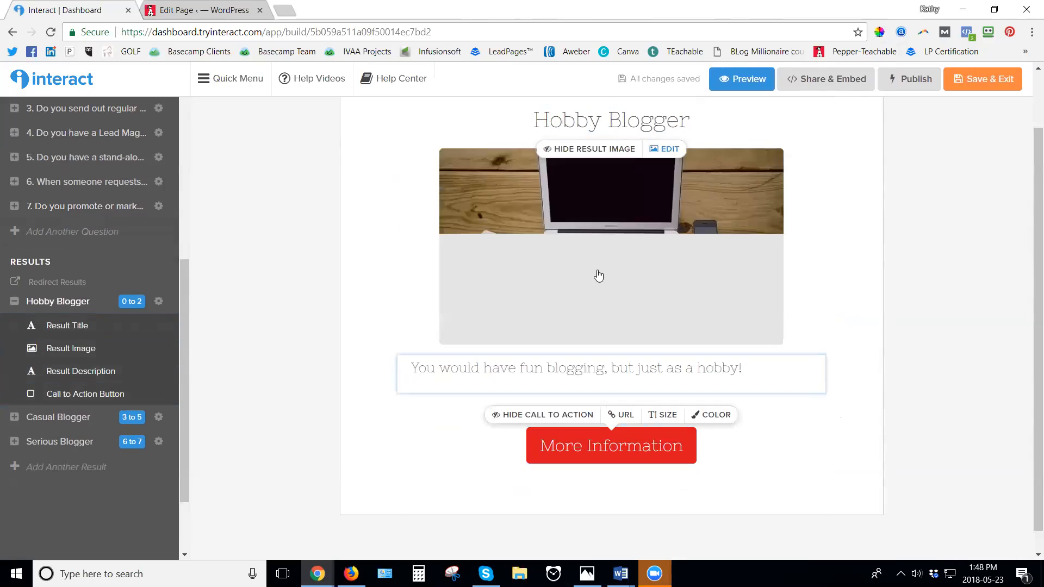
left_click(626, 120)
left_click(710, 117)
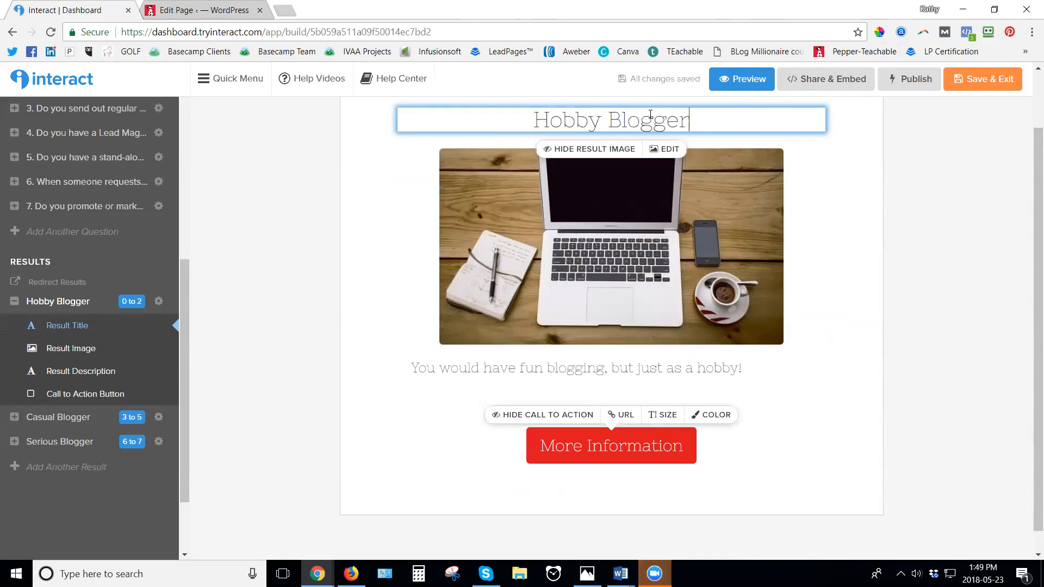
left_click_drag(736, 123, 530, 120)
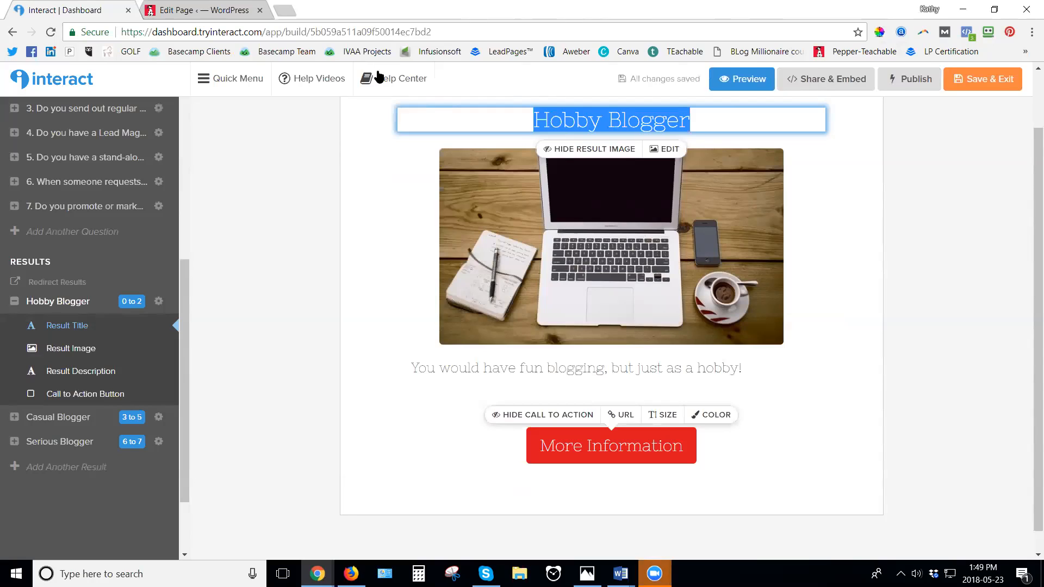
left_click(157, 304)
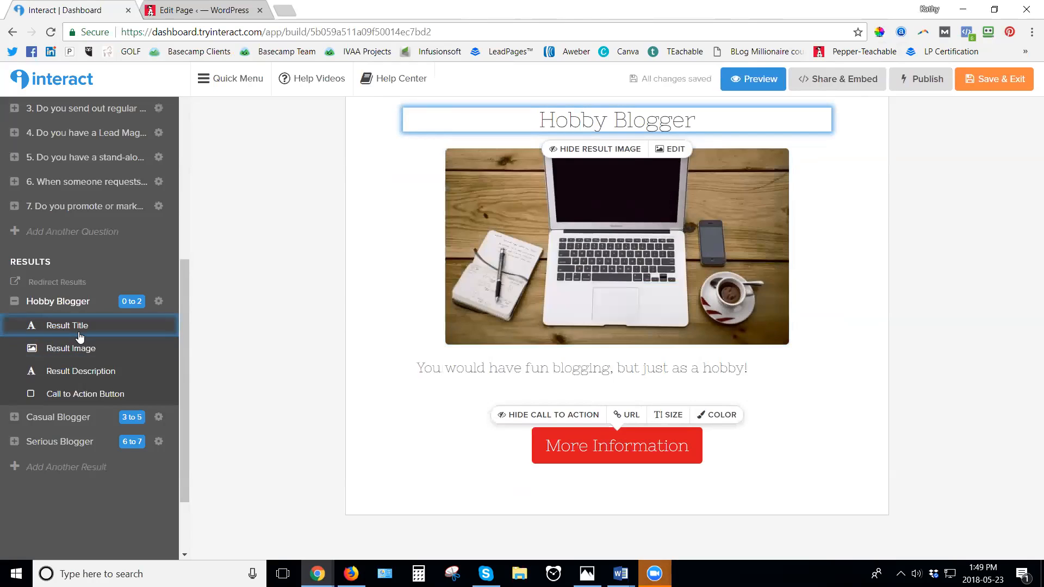
left_click(658, 121)
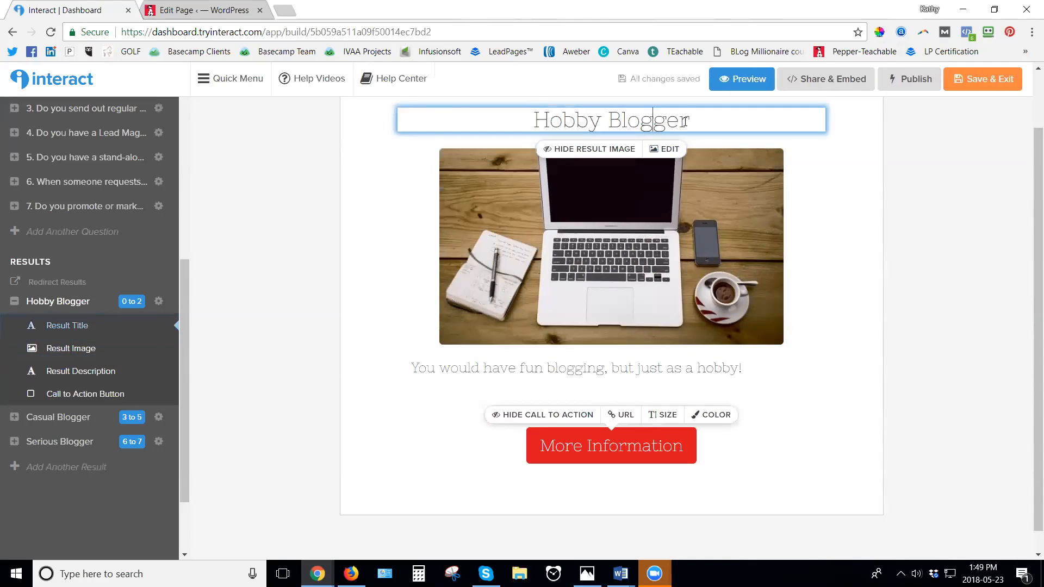
double_click(653, 121)
key("ctrl+a")
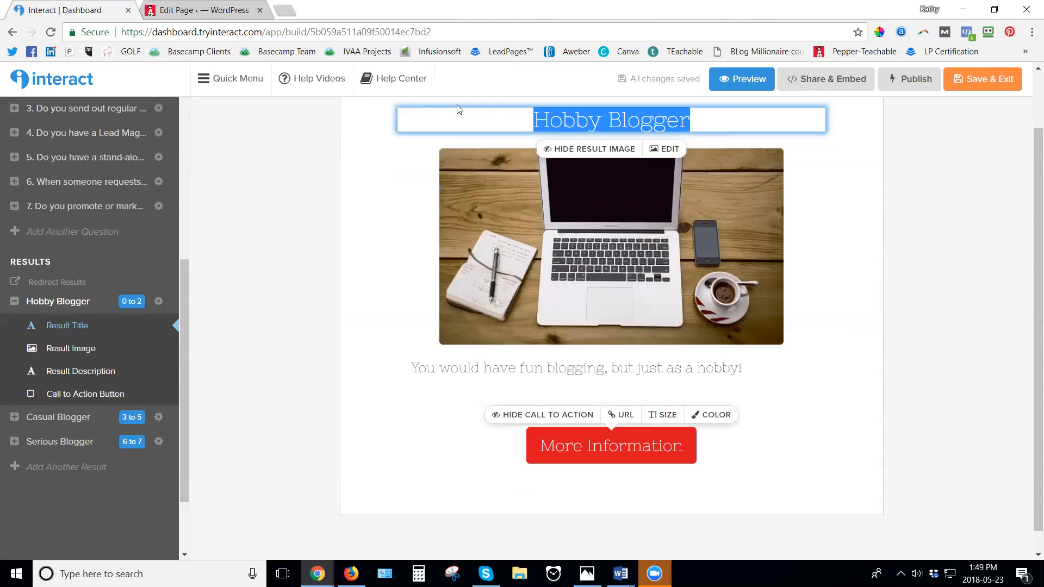
type("You score")
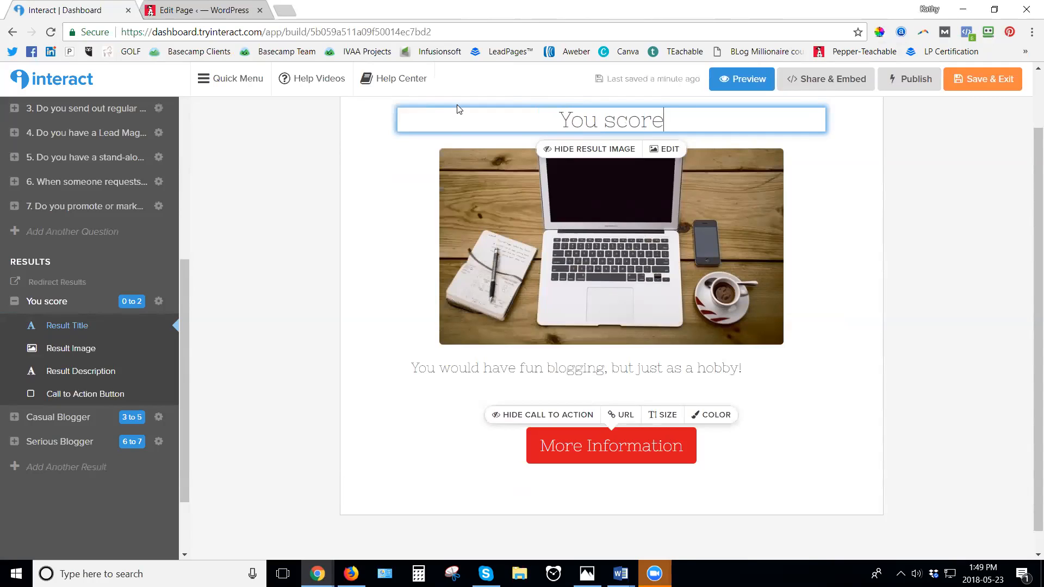
type("d 4 or")
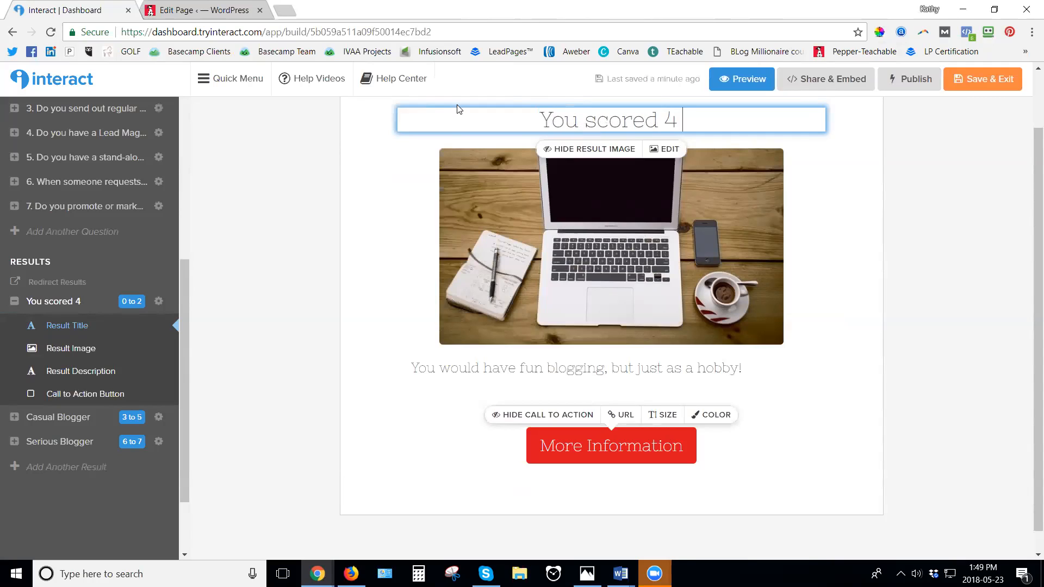
key("BackSpace")
key("BackSpace")
key("BackSpace")
key("BackSpace")
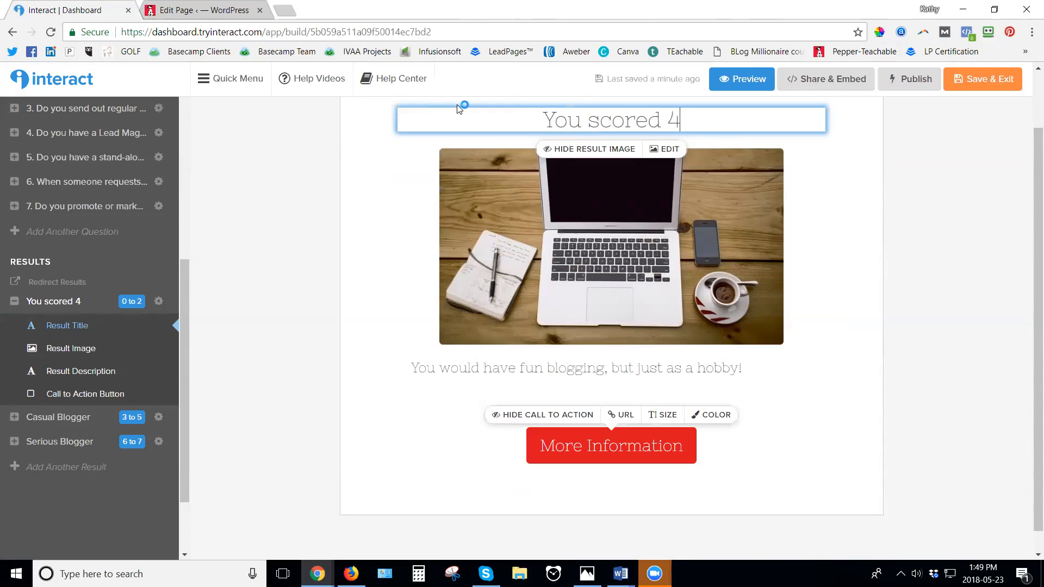
type("6 or more")
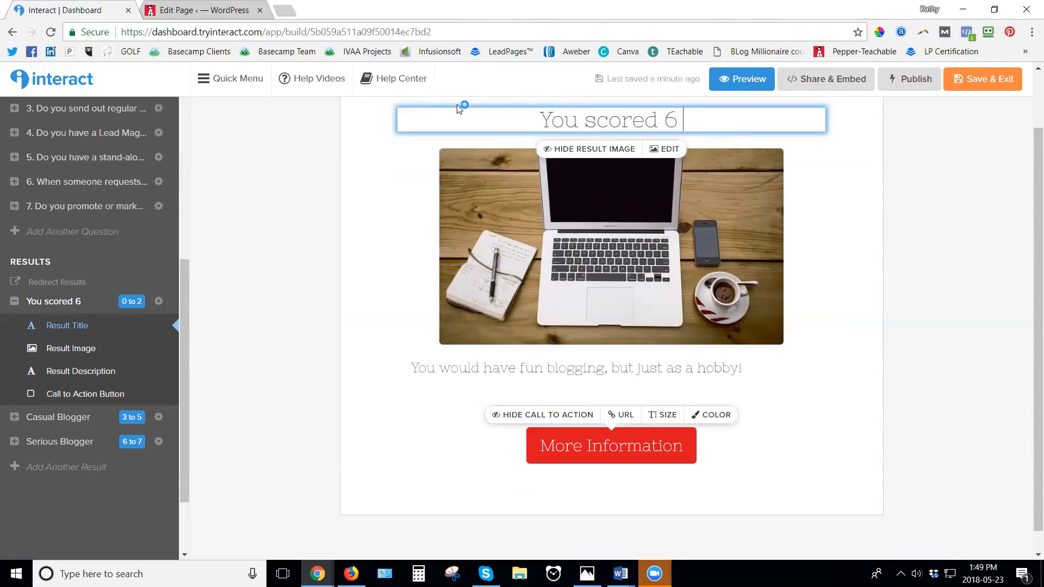
Replace the first result's description with "Congratulations - You are probably not wasting your time with your marketing." and save it
left_click(748, 371)
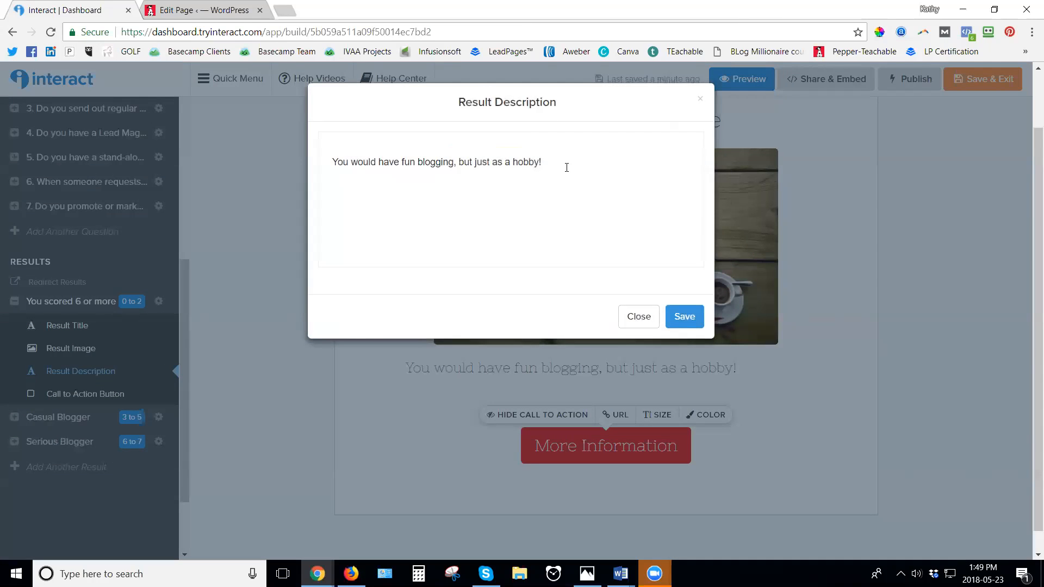
left_click_drag(566, 166, 282, 150)
type("COngratu")
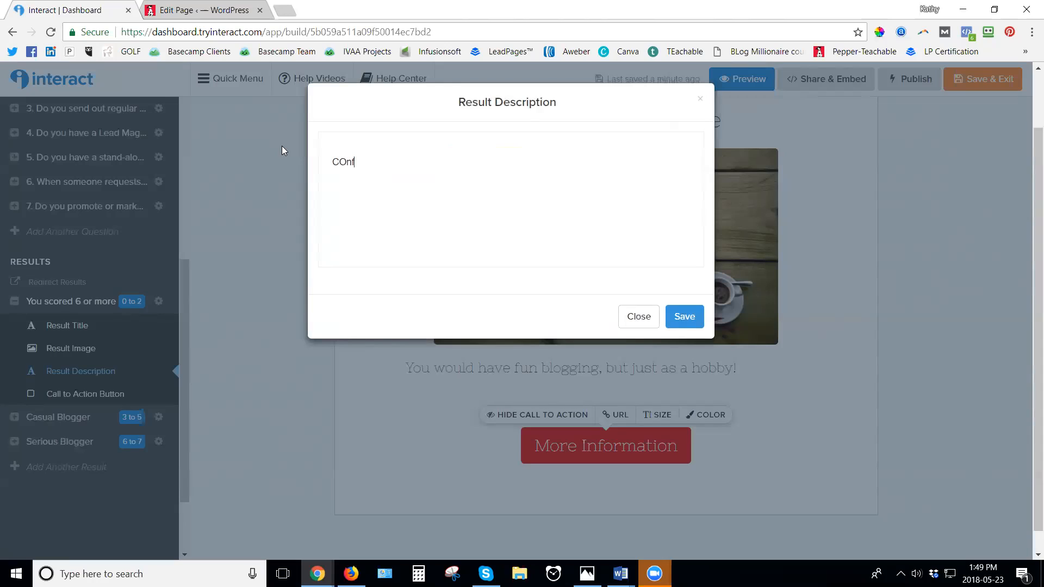
type("lations - You are pro")
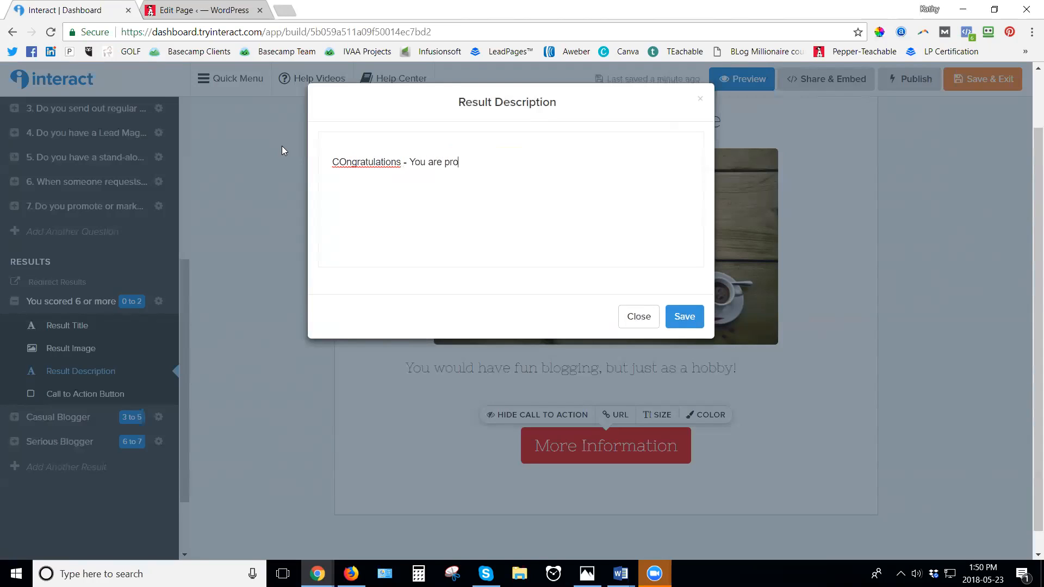
type("bably not wasting your time with your marketing.")
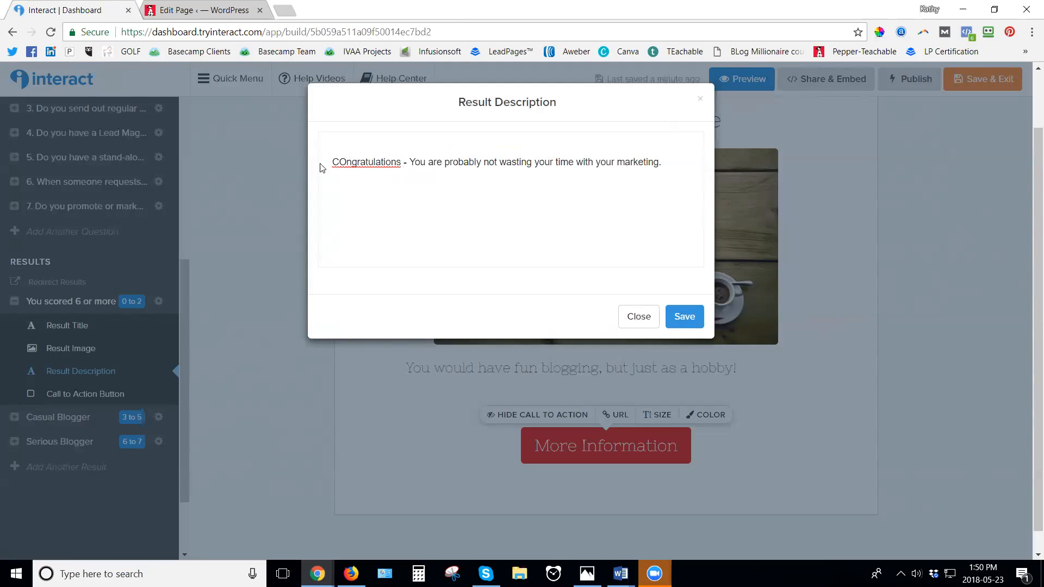
right_click(375, 162)
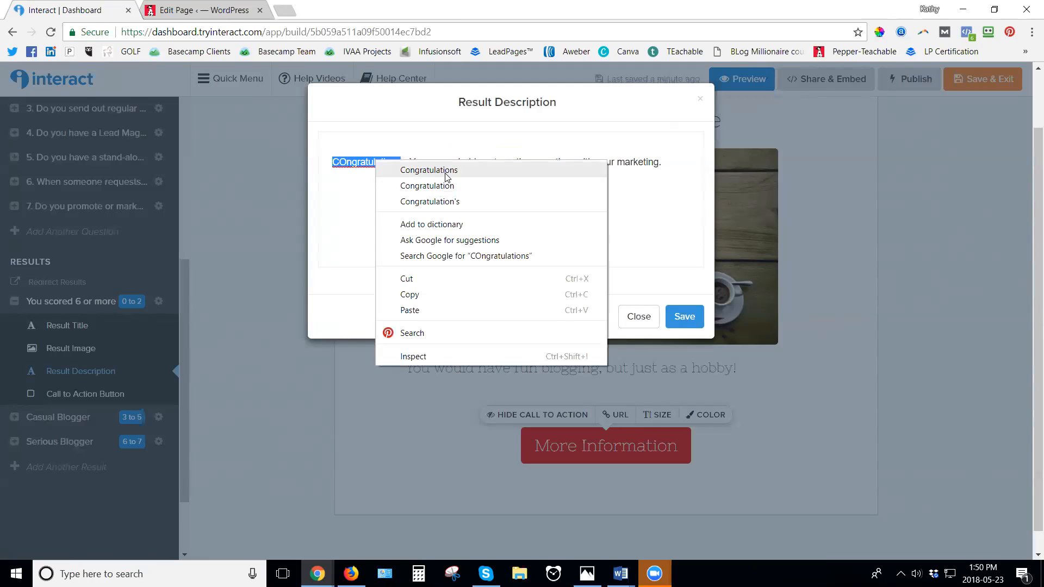
left_click(443, 170)
left_click(680, 316)
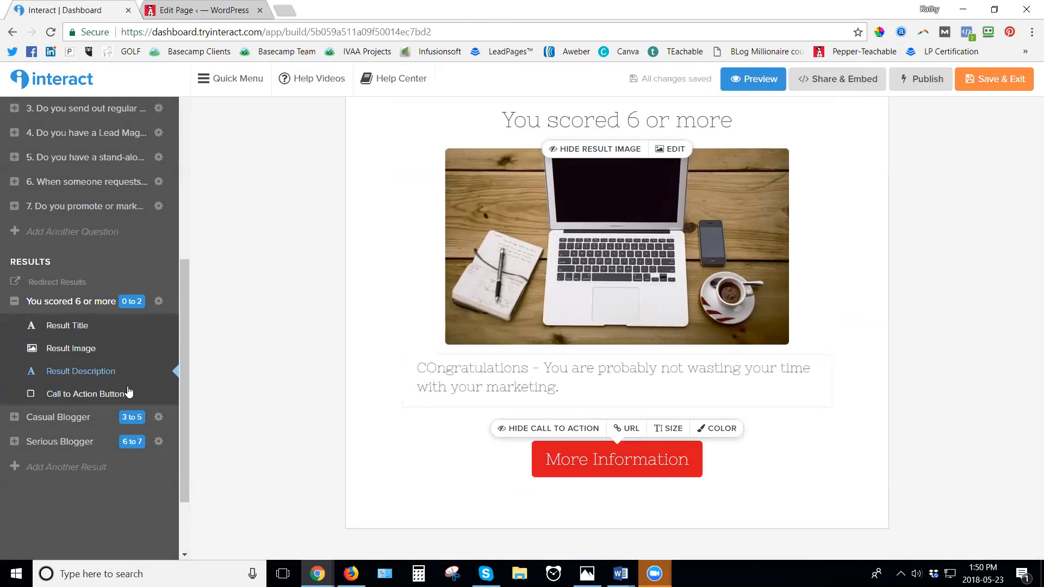
Change the capital "O" in "COngratulations" to lowercase in the first result's description and save it
left_click(436, 375)
left_click(345, 163)
key("BackSpace")
type("o")
left_click(686, 317)
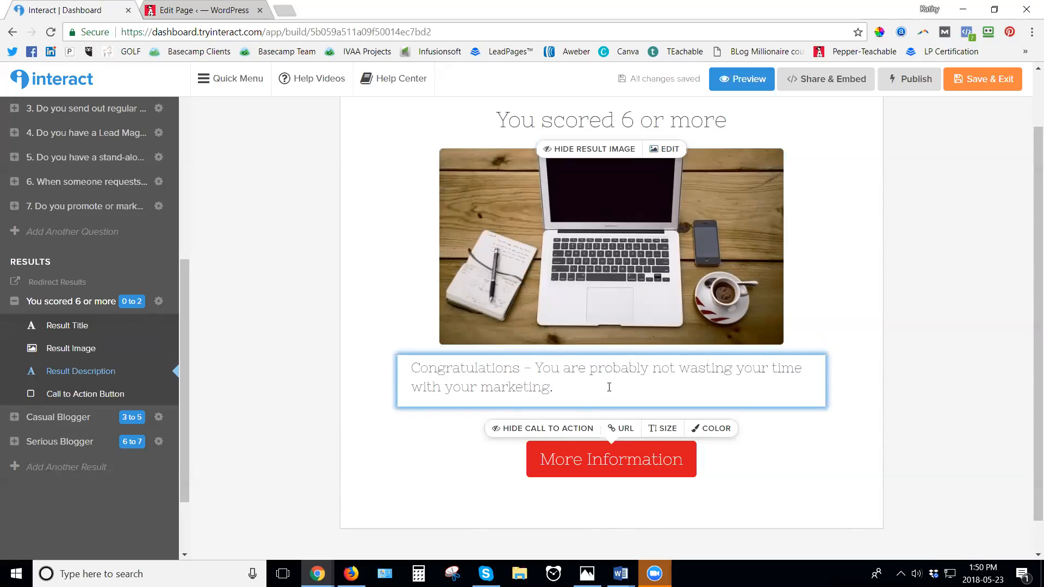
left_click(558, 500)
left_click(601, 466)
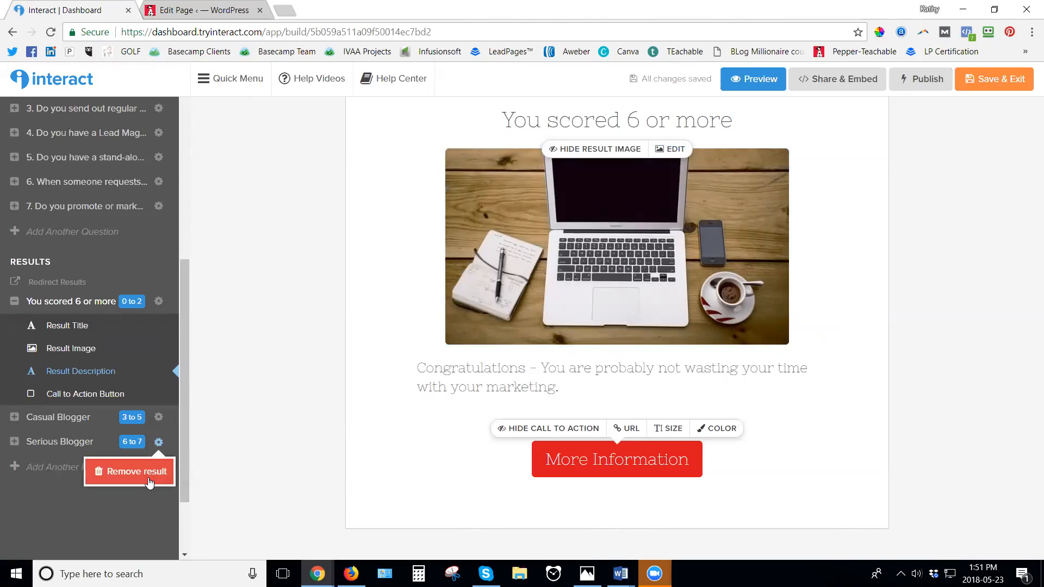
Remove the "Serious Blogger" result from the quiz
left_click(150, 481)
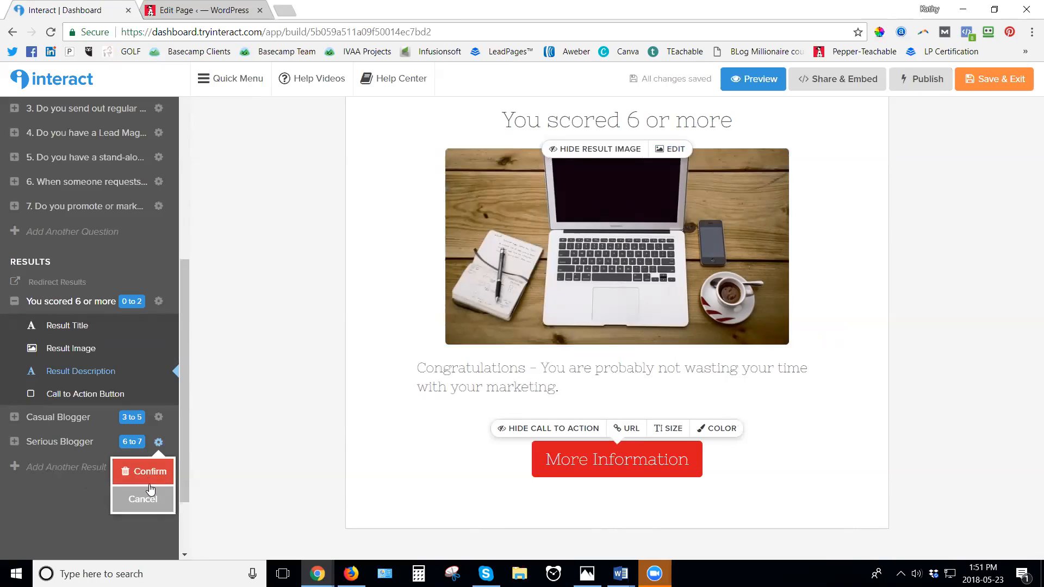
left_click(152, 478)
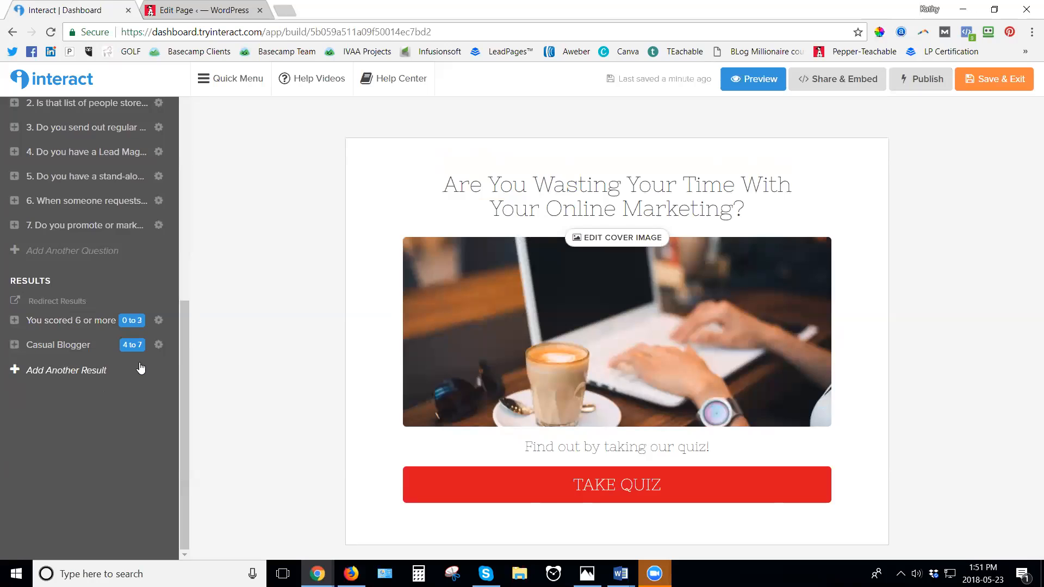
Try to set the score range of the "You scored 6 or more" result to 6 to 8 and save it
left_click(100, 323)
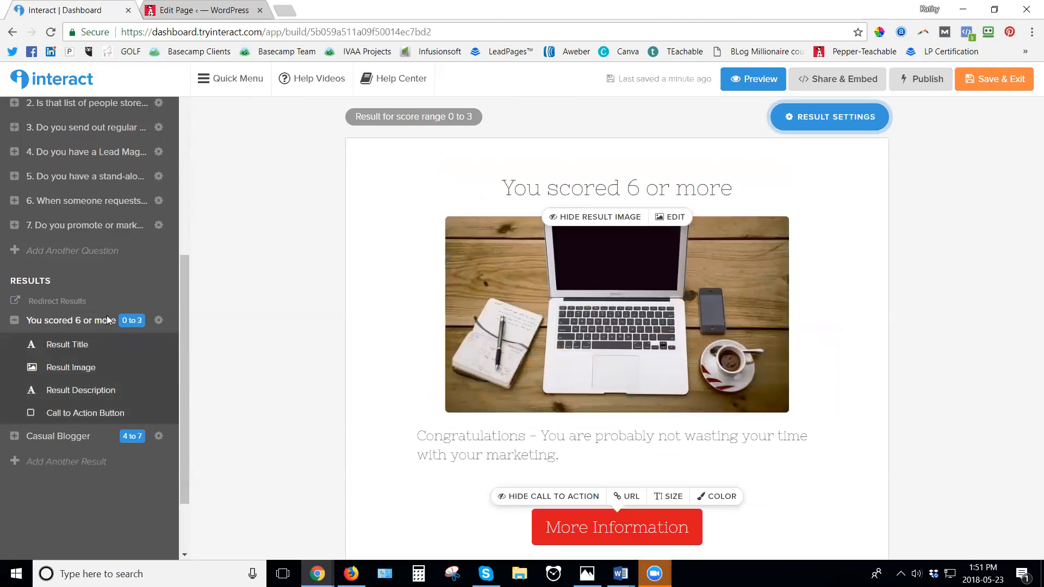
left_click(837, 113)
key("ctrl+a")
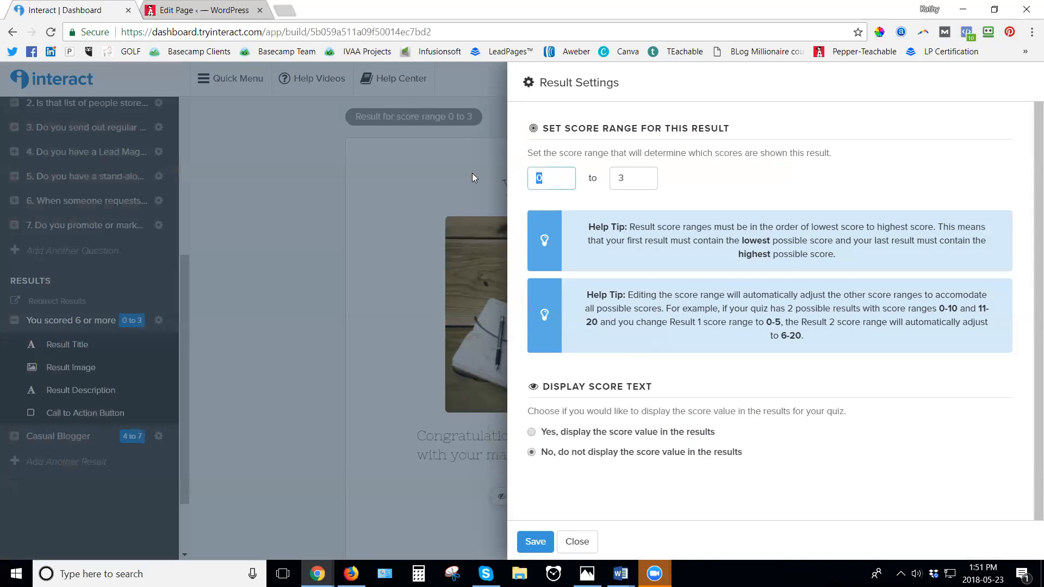
type("6")
key("Tab")
type("8")
left_click(536, 542)
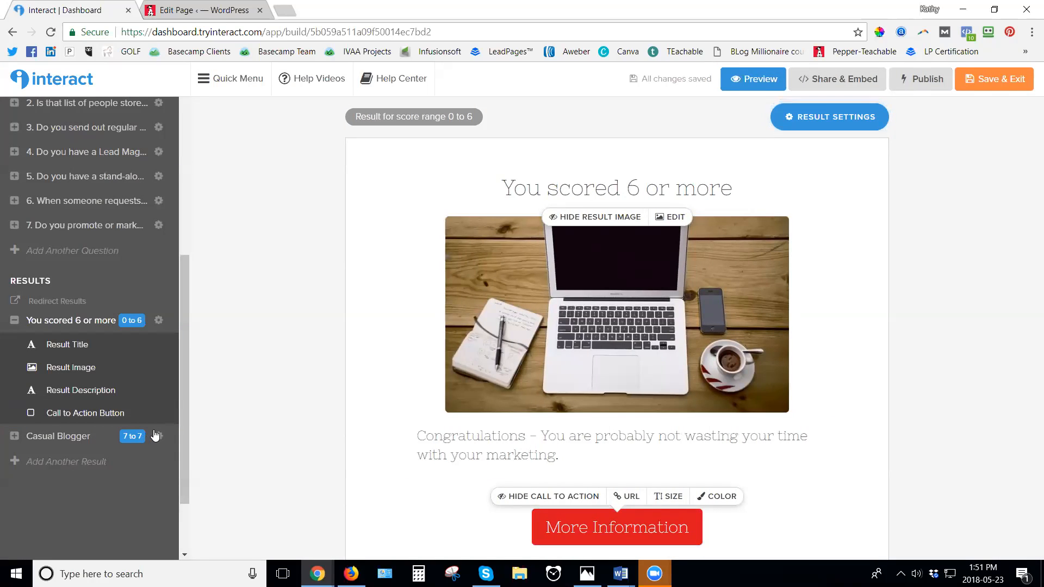
Enter a score range of 0 to 5 for the "Casual Blogger" result and save the result settings
left_click(47, 441)
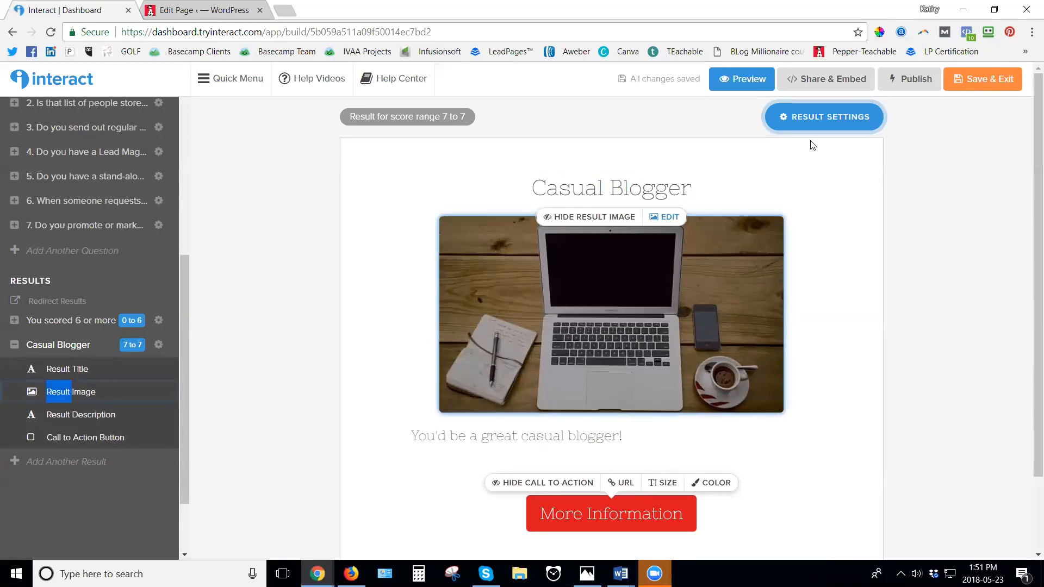
left_click(840, 118)
double_click(551, 180)
type("0")
key("Tab")
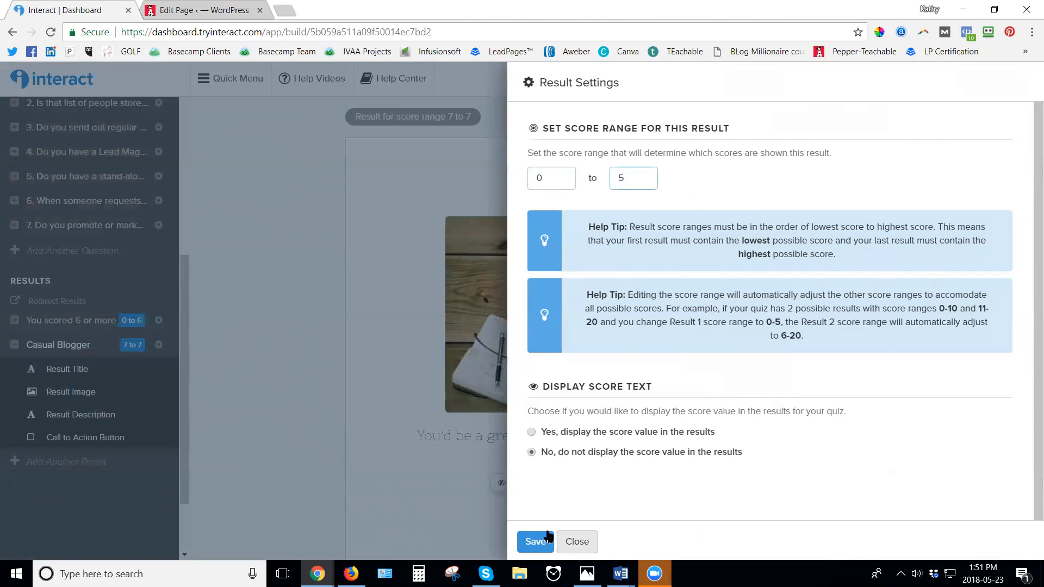
left_click(536, 545)
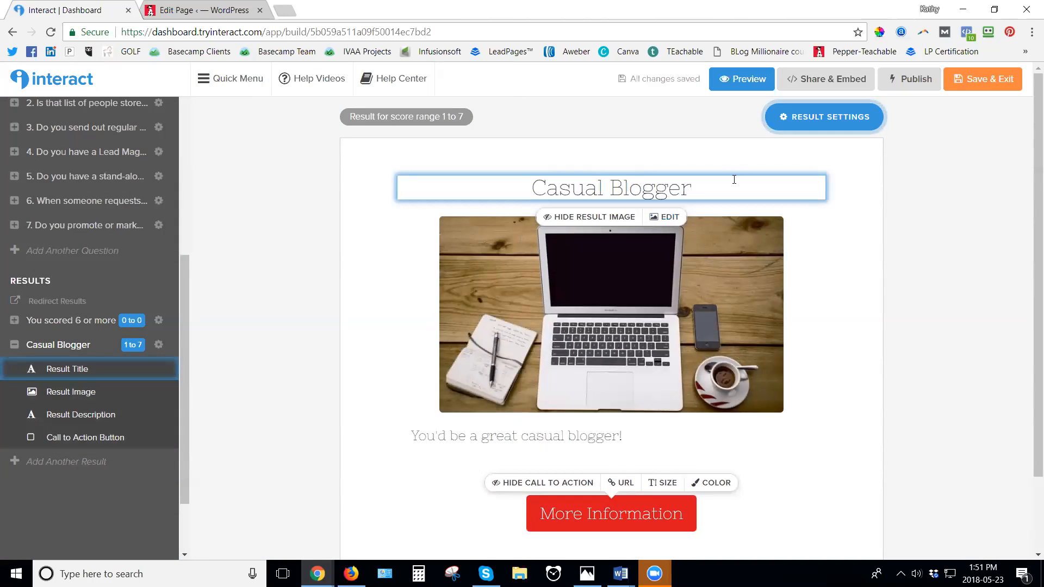
Replace the title of the "Casual Blogger" result with "You scored 5 or less..."
triple_click(410, 186)
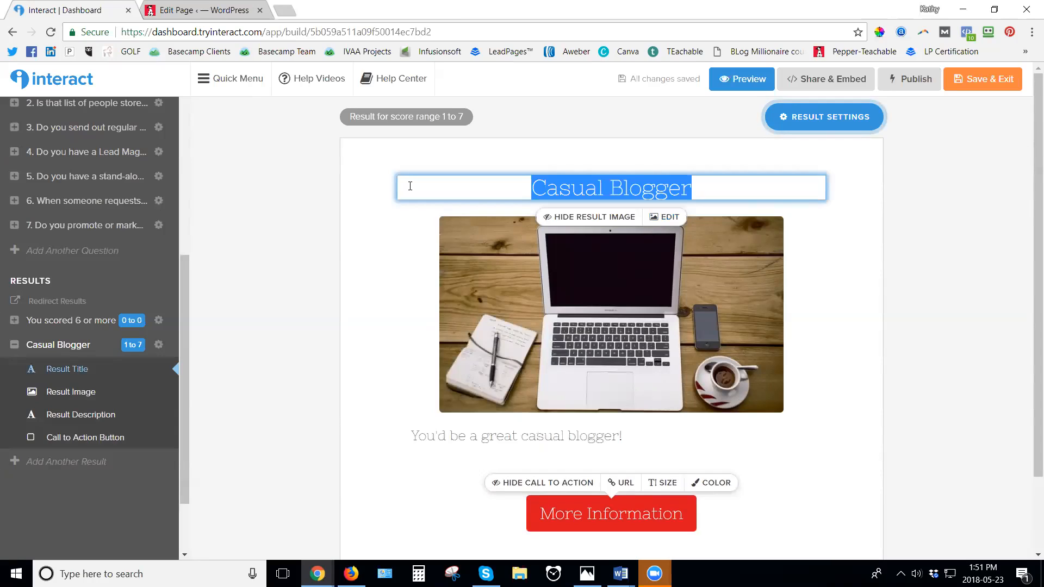
type("You scored ")
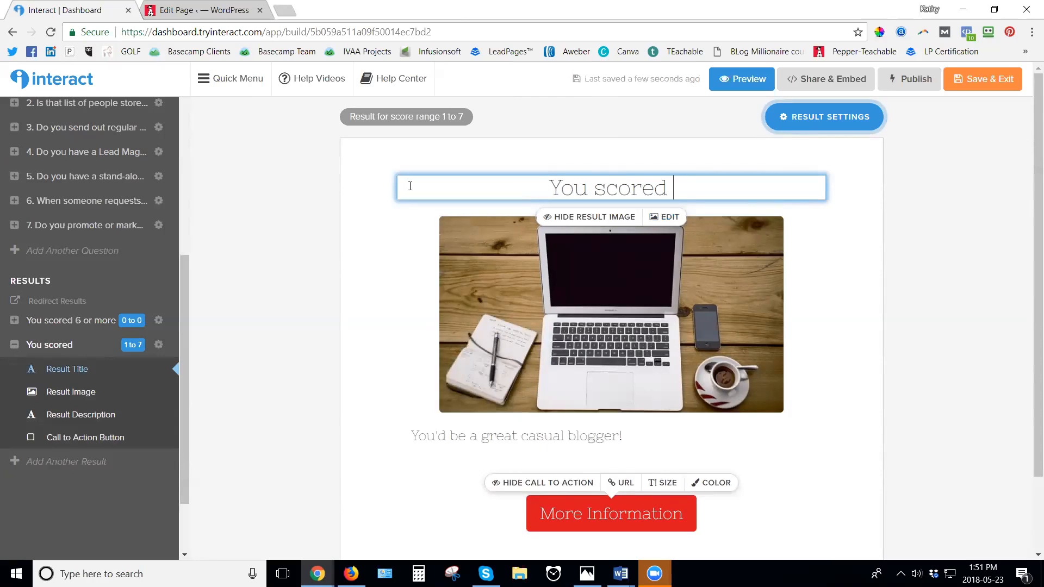
type("5 or less...")
Replace the second result's description text with "This means you are most likely wasting a lot of time with your marketing."
left_click(625, 441)
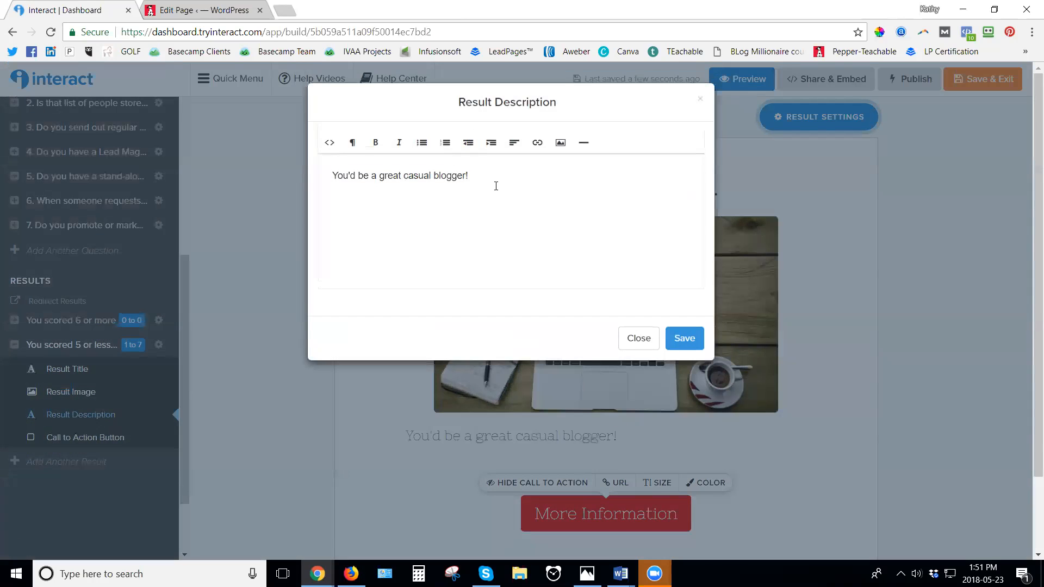
left_click_drag(496, 186, 314, 174)
type("THis mean")
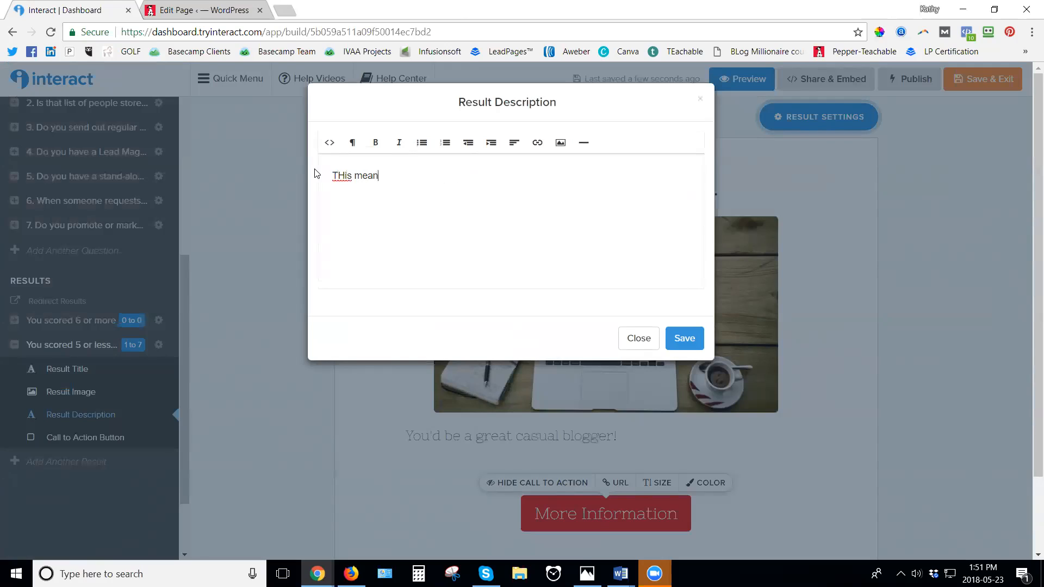
type("s you are most likely wast")
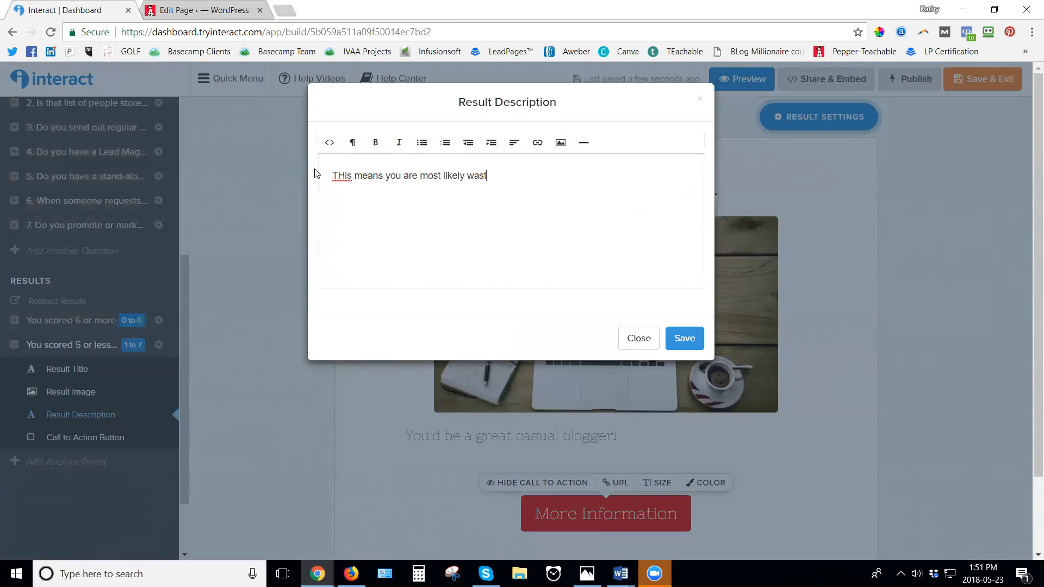
type("ing a lot of time with your marketing.")
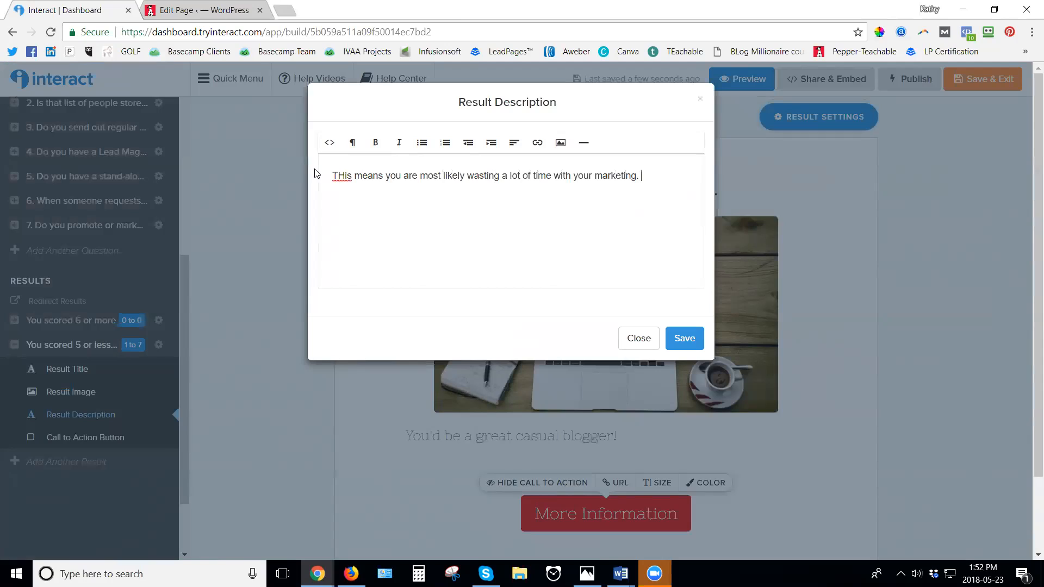
left_click(344, 175)
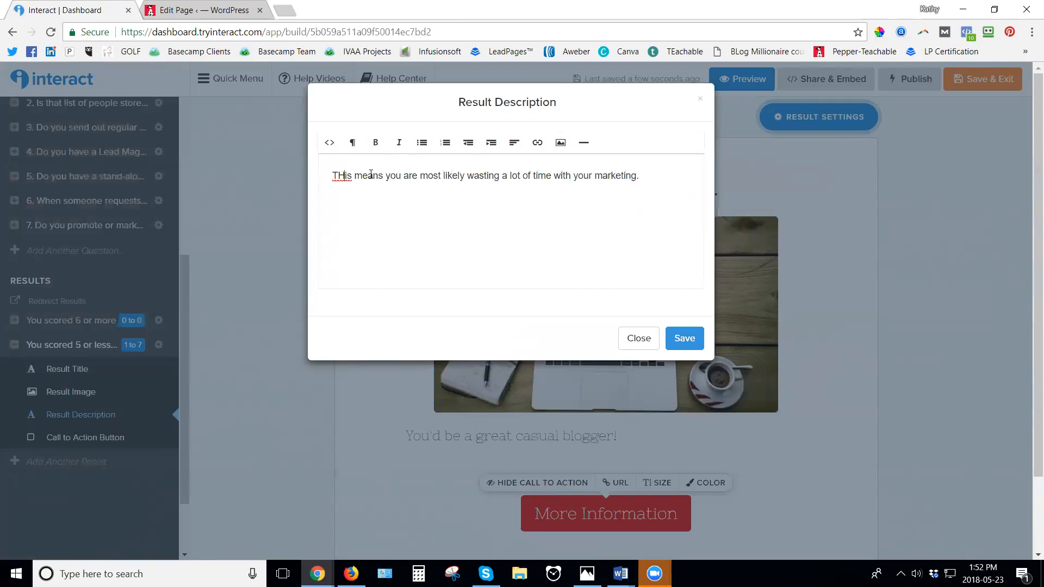
key("BackSpace")
type("h")
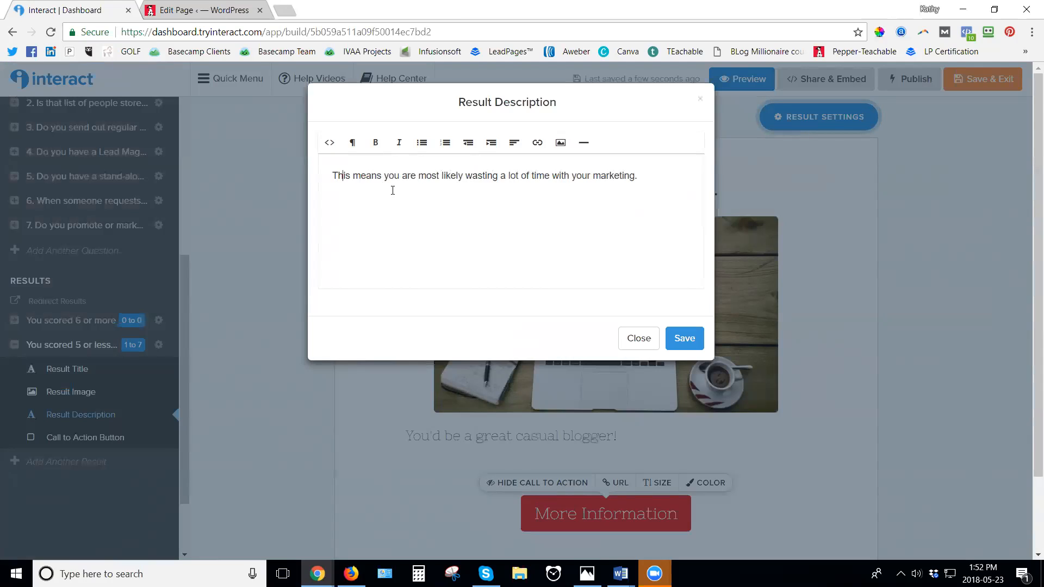
Append the "Do you want to see a change in your marketing" checklist offer, put its "Enter your name and email" sentence in a separate paragraph, and save
left_click(669, 178)
left_click_drag(204, 10, 1043, 10)
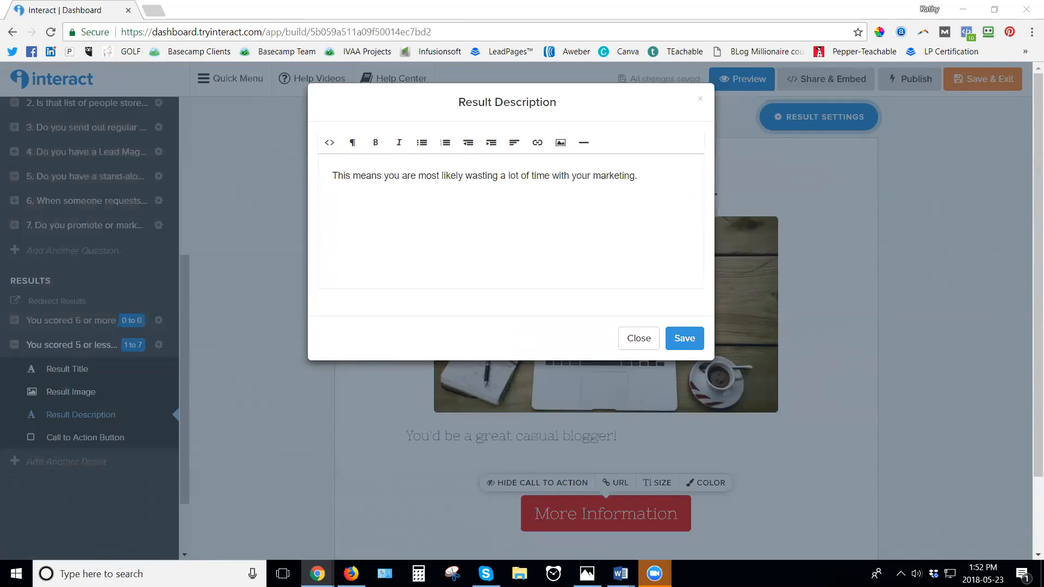
left_click(592, 193)
key("Return")
type("Do you want to see a change in your marketing, to stop wasting time? Then start with my free checklist, The 10 Foundations you Must have in place to be Effective with your Marketing. Enter your name and email below to get Instant Access to this checklist.")
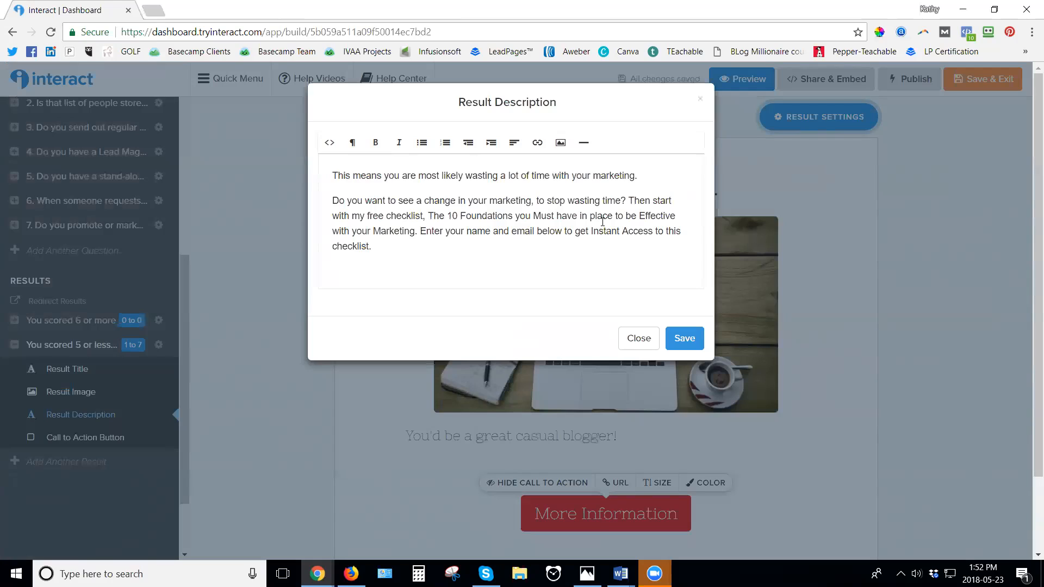
left_click(422, 232)
key("Return")
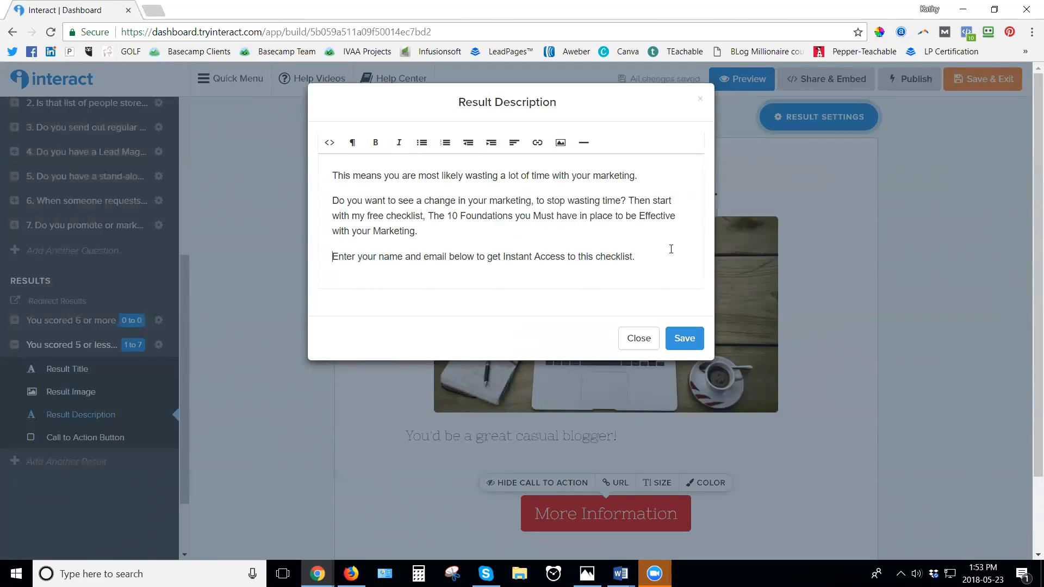
left_click(687, 342)
Replace the second result's call-to-action button text with "Yes! Send me the checklist."
scroll(672, 433, "down", 4)
left_click(673, 435)
left_click_drag(683, 454, 539, 458)
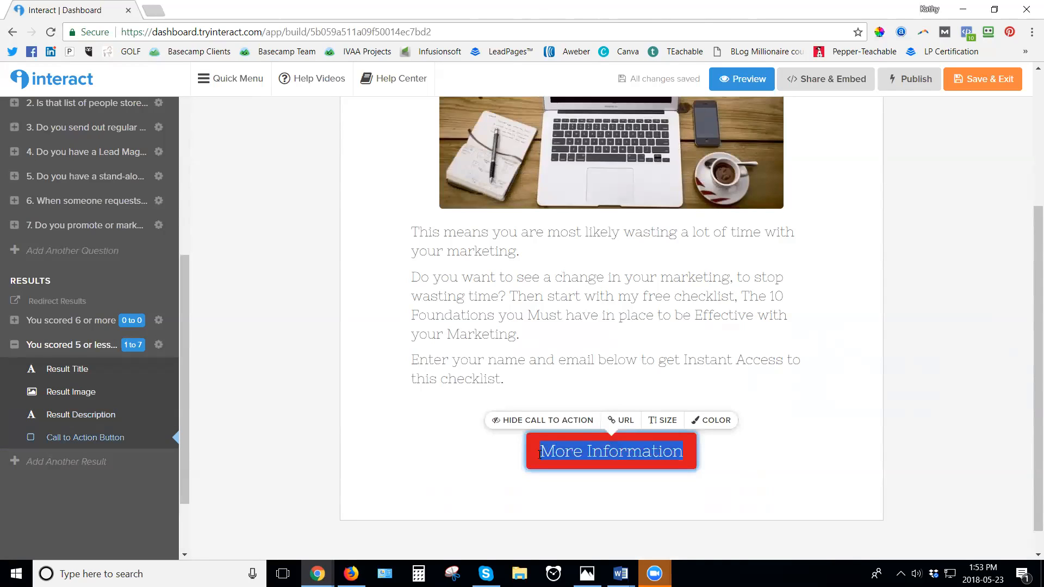
type("Yes")
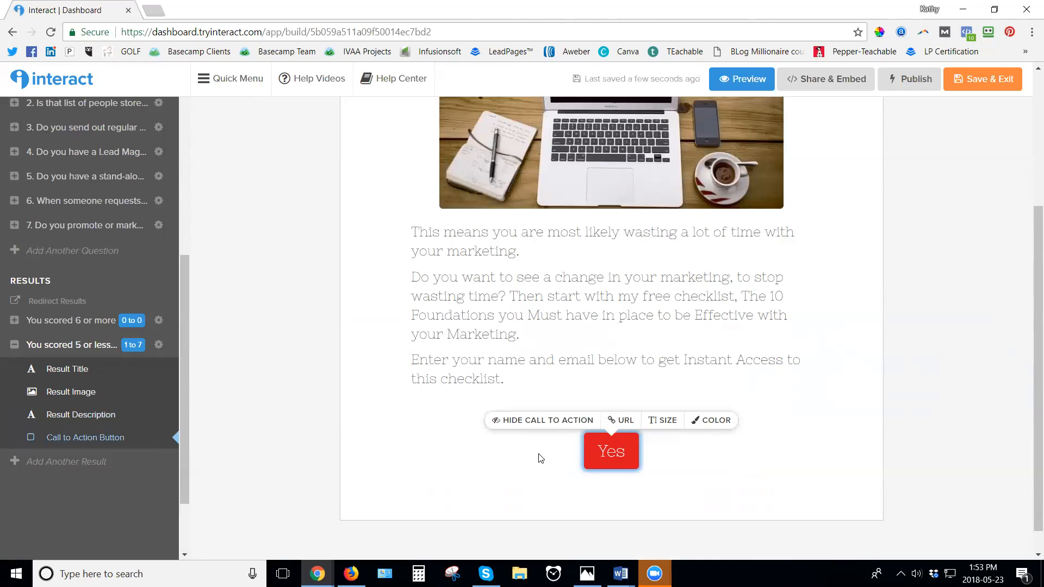
type("! Send me the checklois")
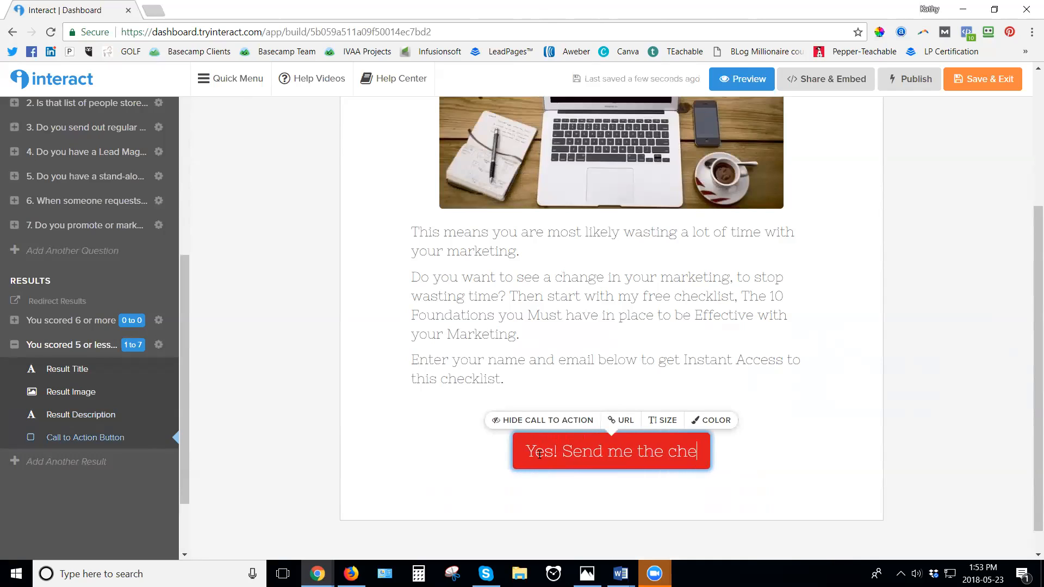
key("BackSpace")
key("BackSpace")
key("BackSpace")
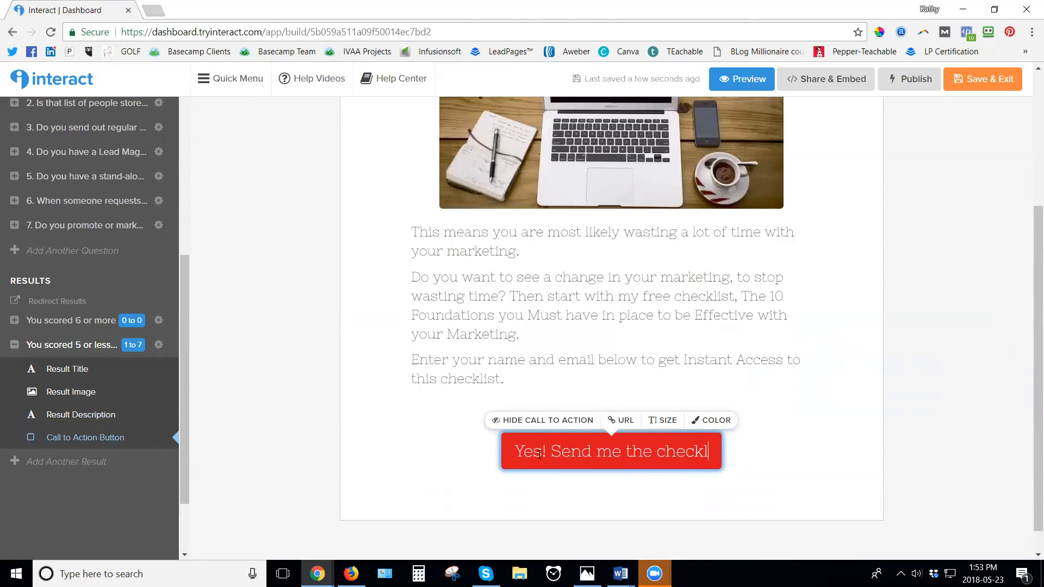
type("ist.")
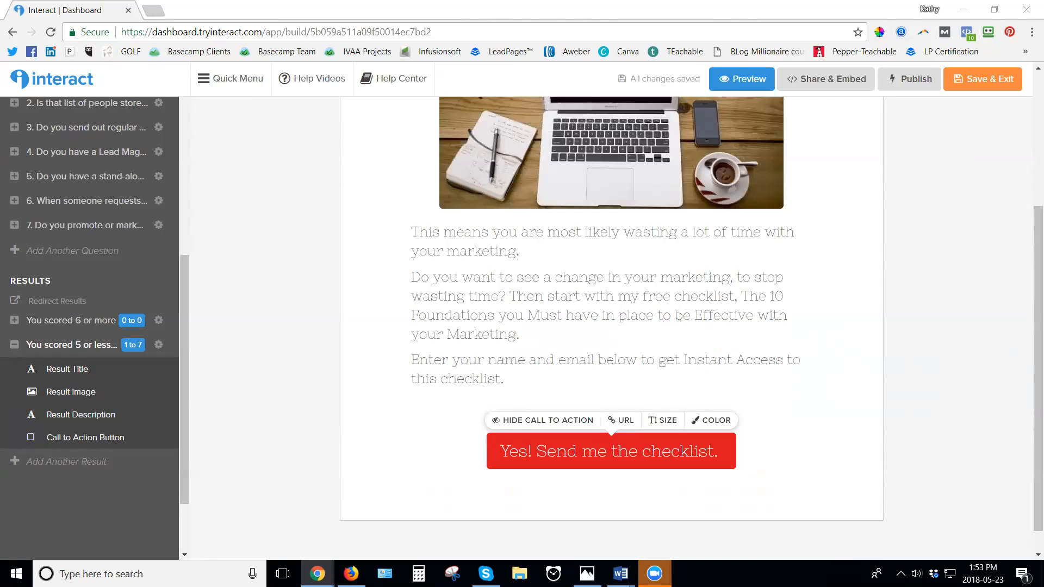
Add "BUT... you are still wasting a bit of your time." followed by the same checklist offer to the "You scored 6 or more" result's description
left_click(55, 319)
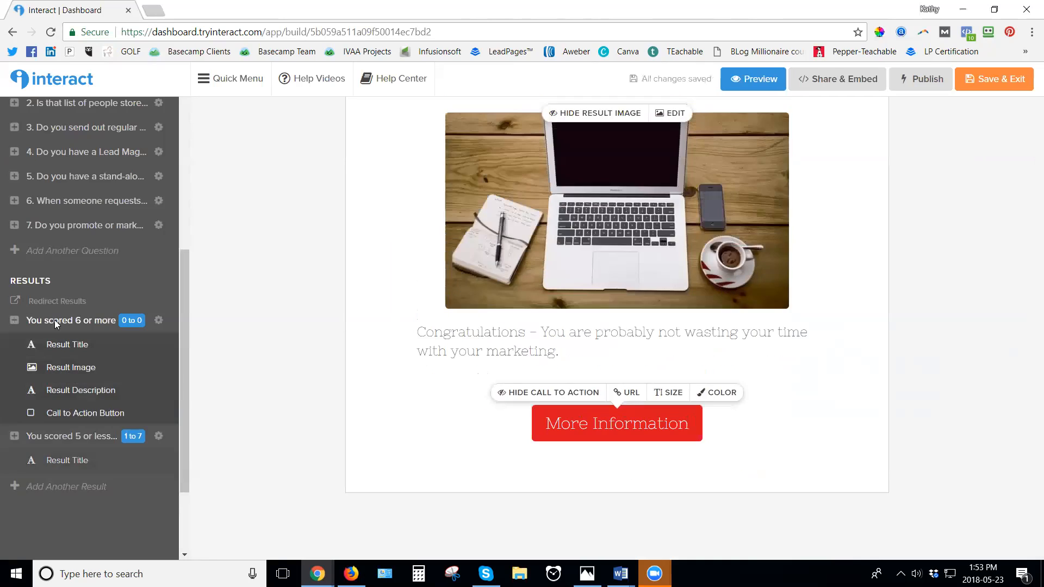
left_click(612, 350)
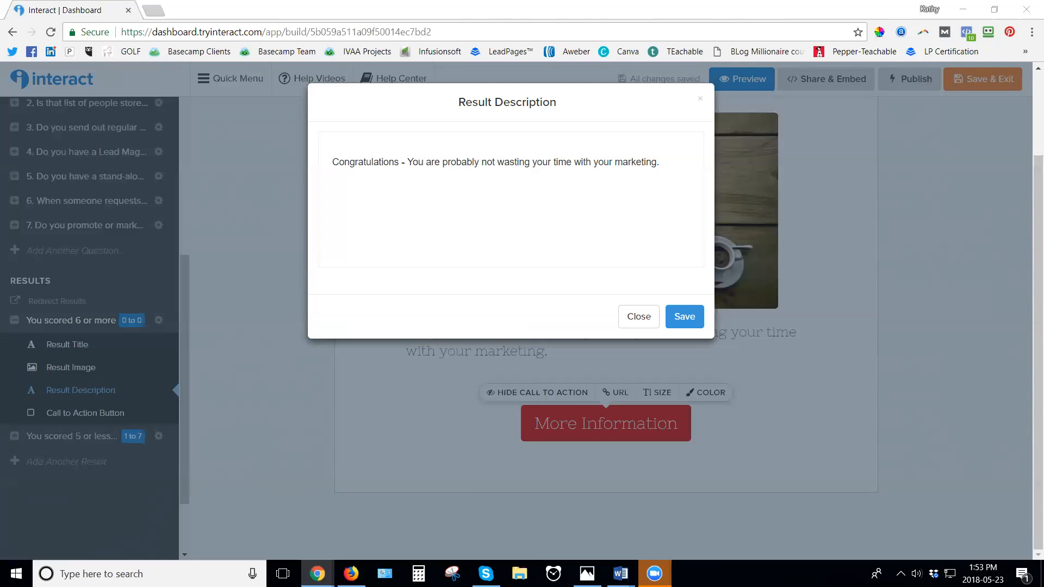
left_click(684, 161)
type("BUT... you are still wsting a bit of your time.")
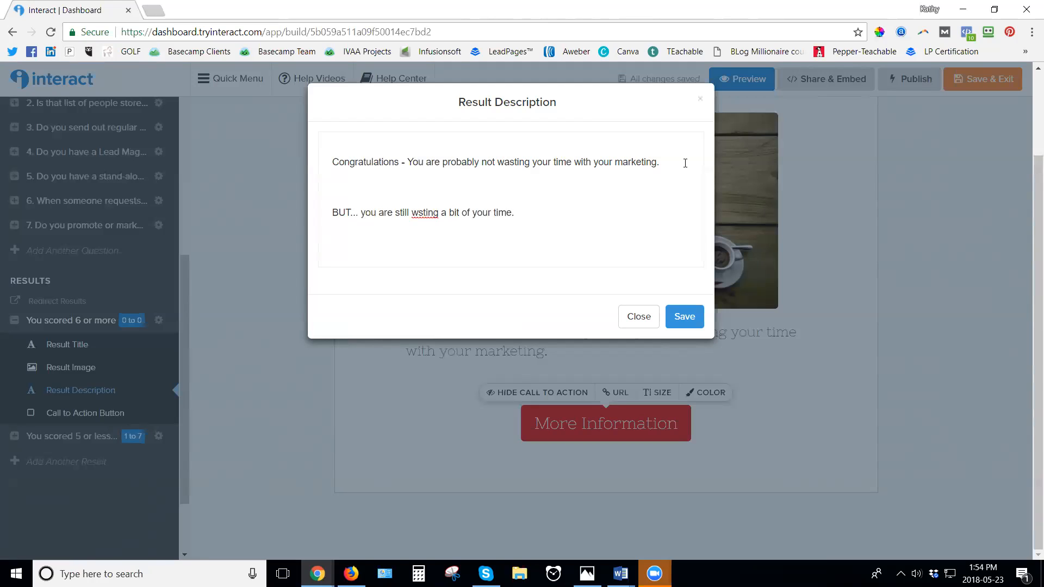
type("Do you want to see a change in your marketing, to stop wasting time? Then start with my free checklist, The 10 Foundations you Must have in place to be Effective with your Marketing. Enter your name and email below to get Instant Access to this checklist.")
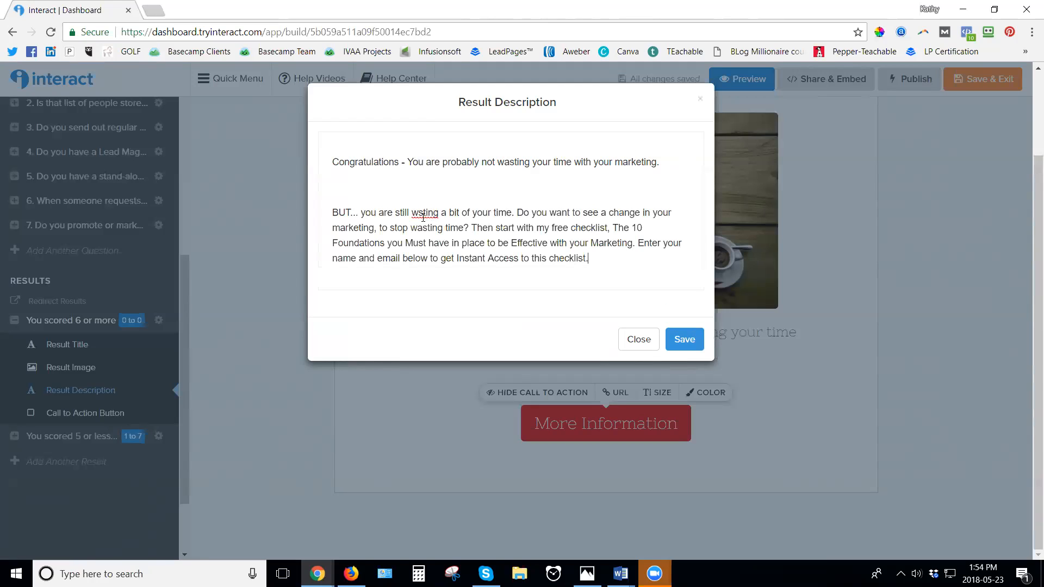
left_click(418, 214)
type("a")
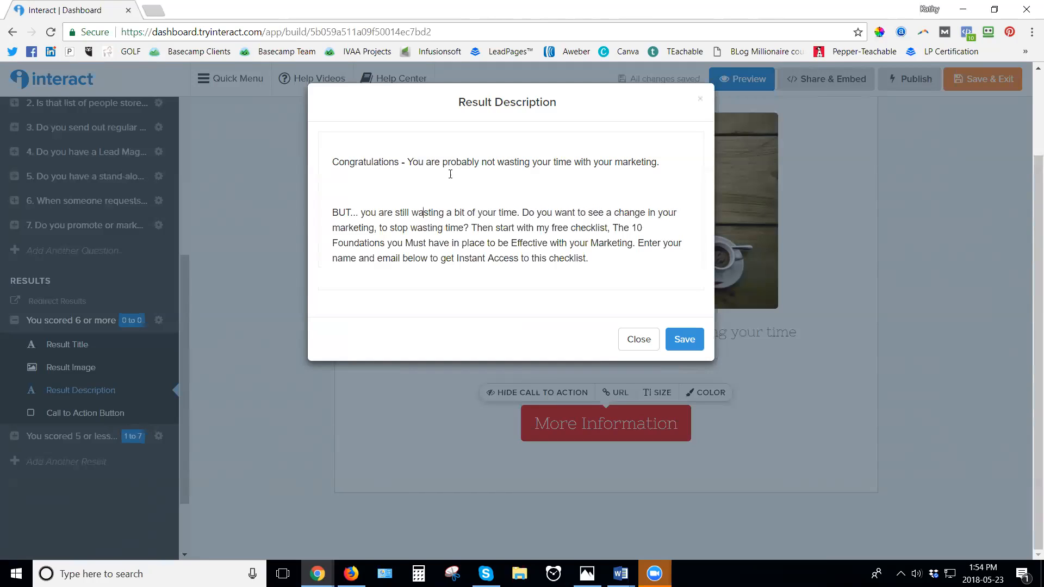
Remove the blank line above the "BUT..." paragraph and add "Great Job!" after the congratulations sentence
left_click(450, 174)
key("Delete")
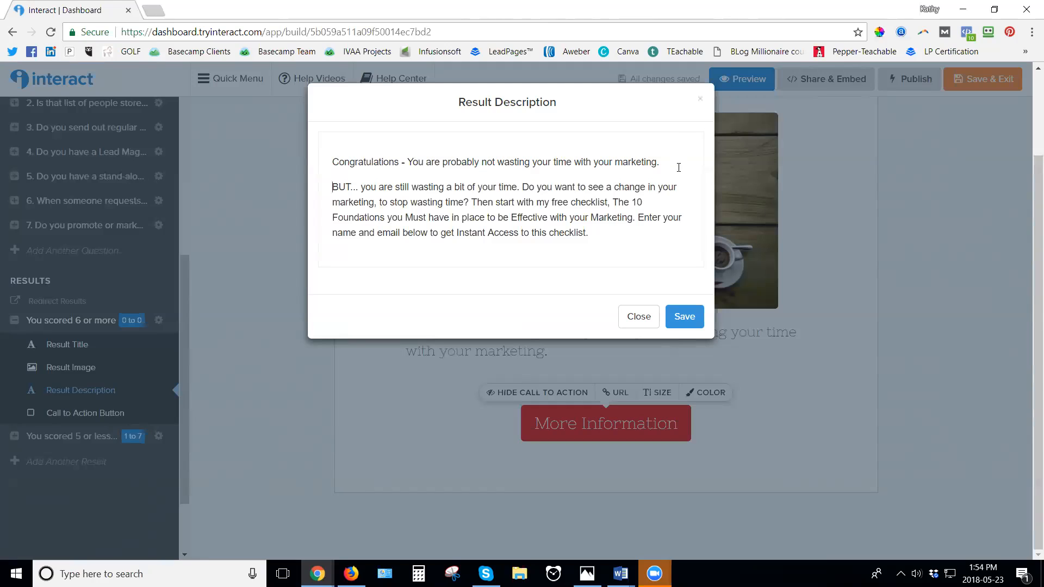
type("Great Jo")
type("b~!")
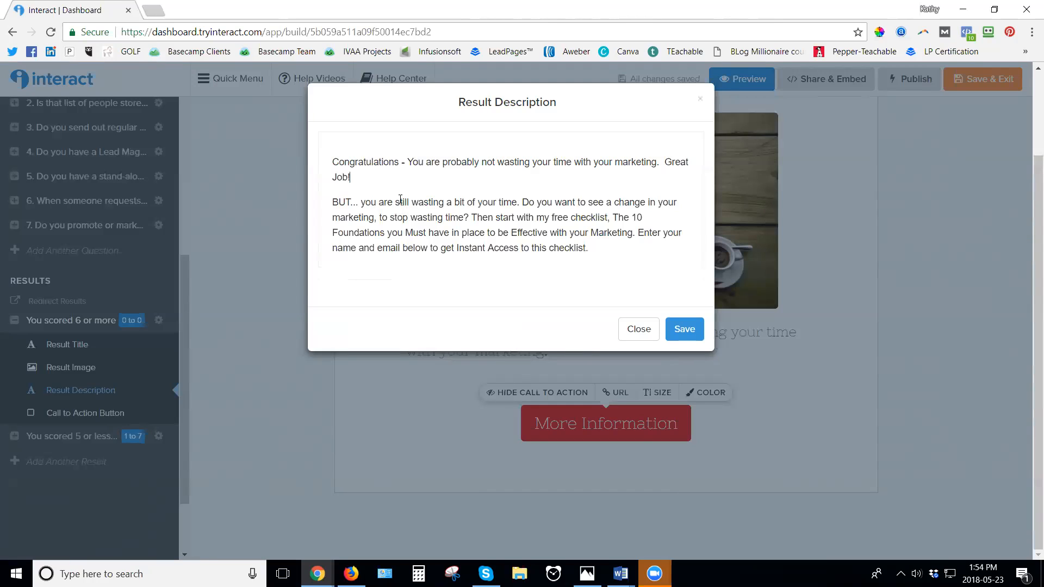
Reword "you are still wasting" in the "BUT..." paragraph to "you could still be wasting"
key("BackSpace")
key("BackSpace")
key("BackSpace")
key("BackSpace")
key("BackSpace")
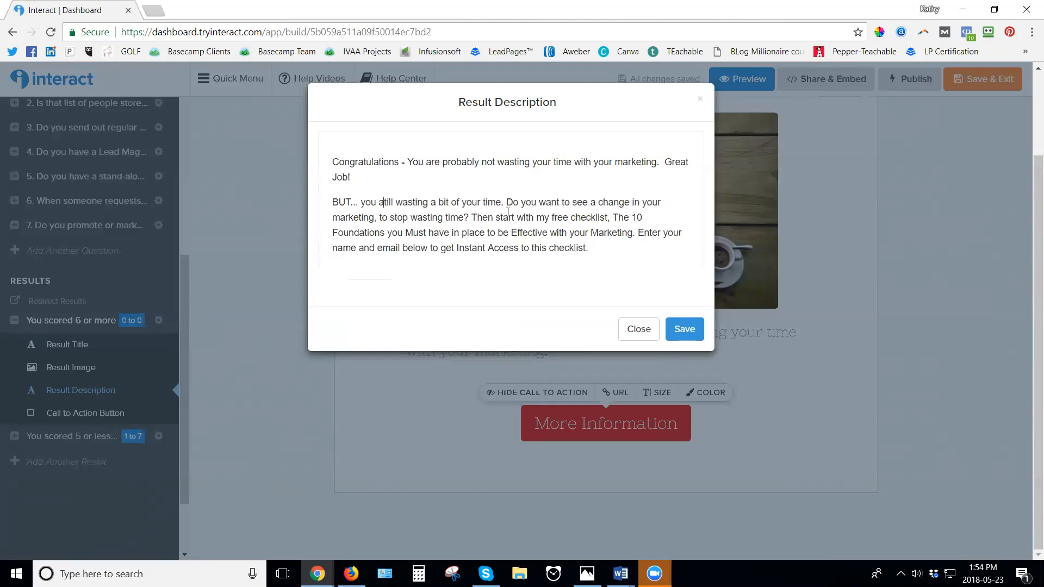
type("could still be")
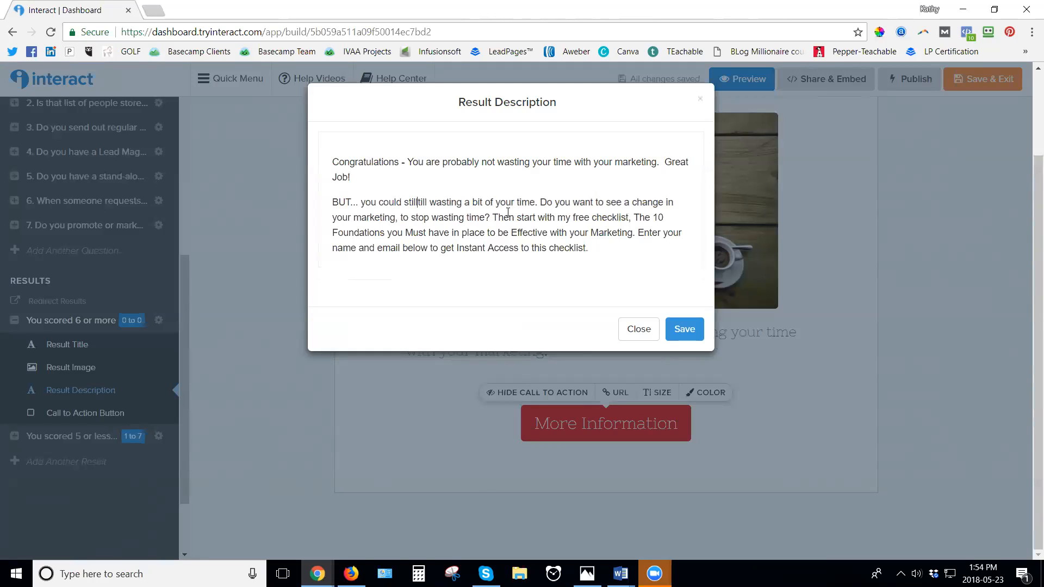
key("Delete")
key("Delete")
key("Delete")
key("Delete")
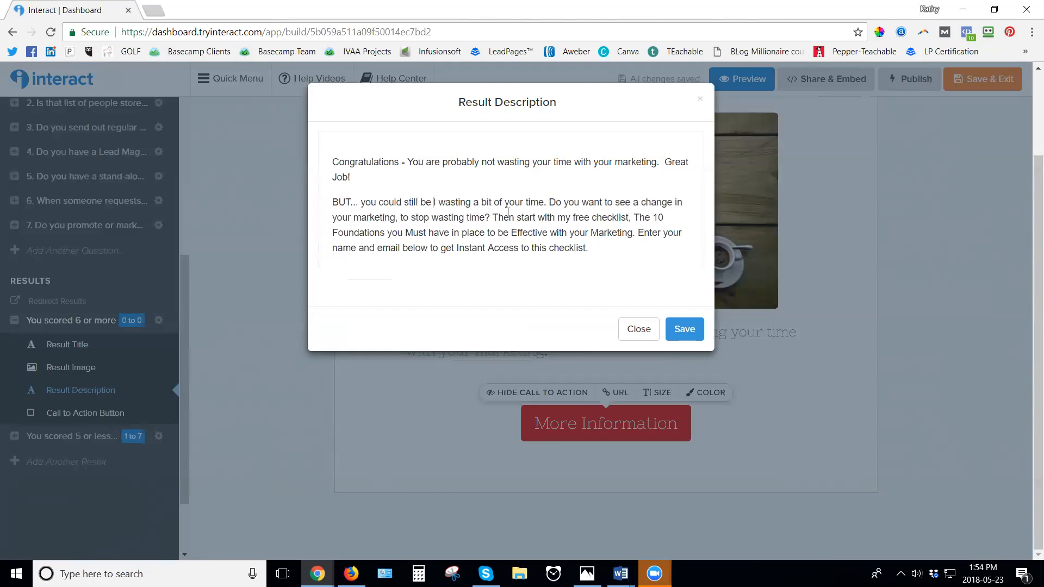
key("Delete")
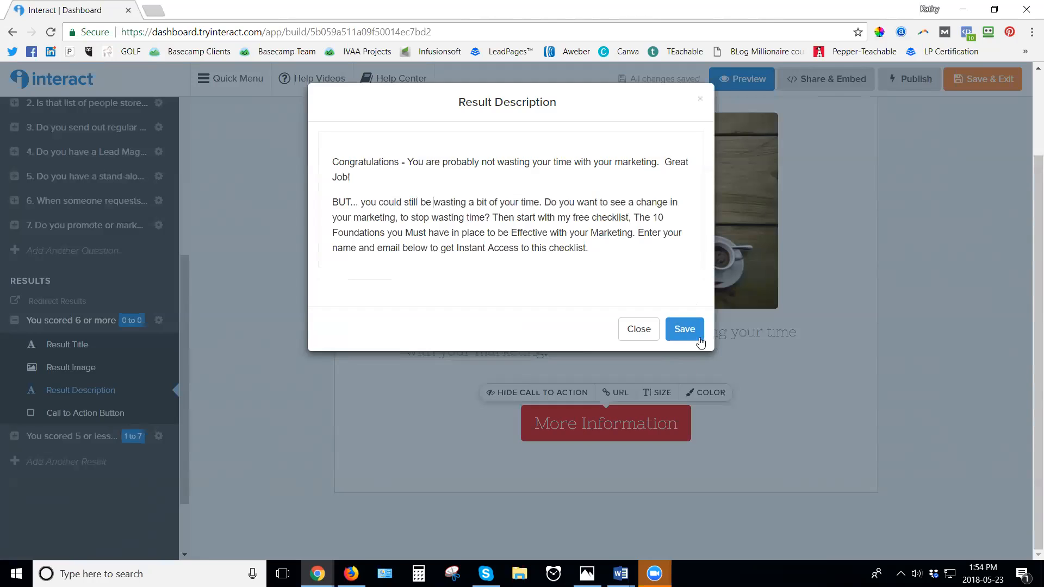
Save the edited result description and replace the "You scored 6 or more" result's call-to-action text with "Send my Checklist NOW >>"
left_click(686, 329)
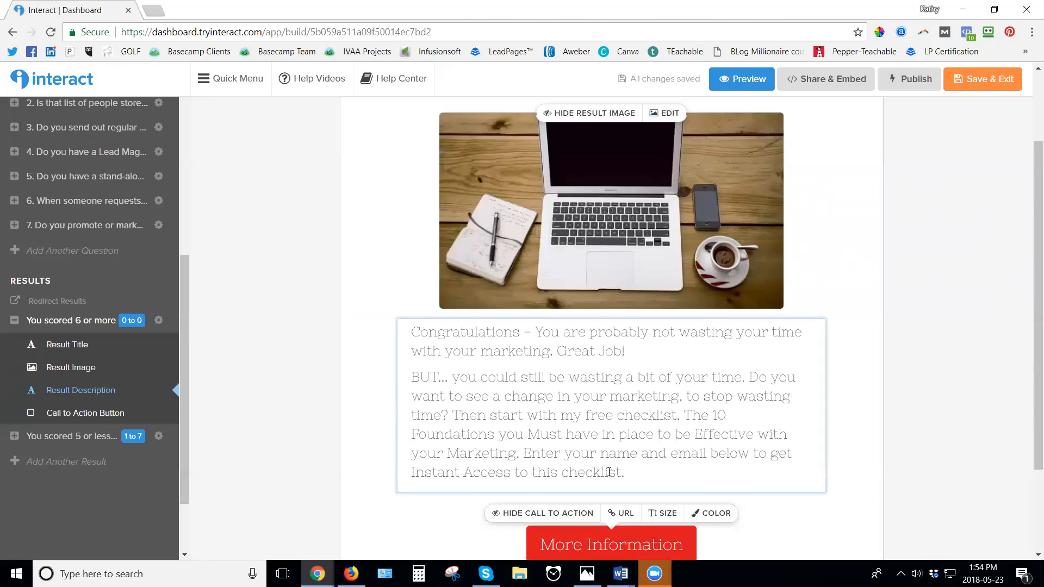
scroll(610, 473, "down", 2)
left_click(626, 432)
left_click_drag(689, 426, 492, 419)
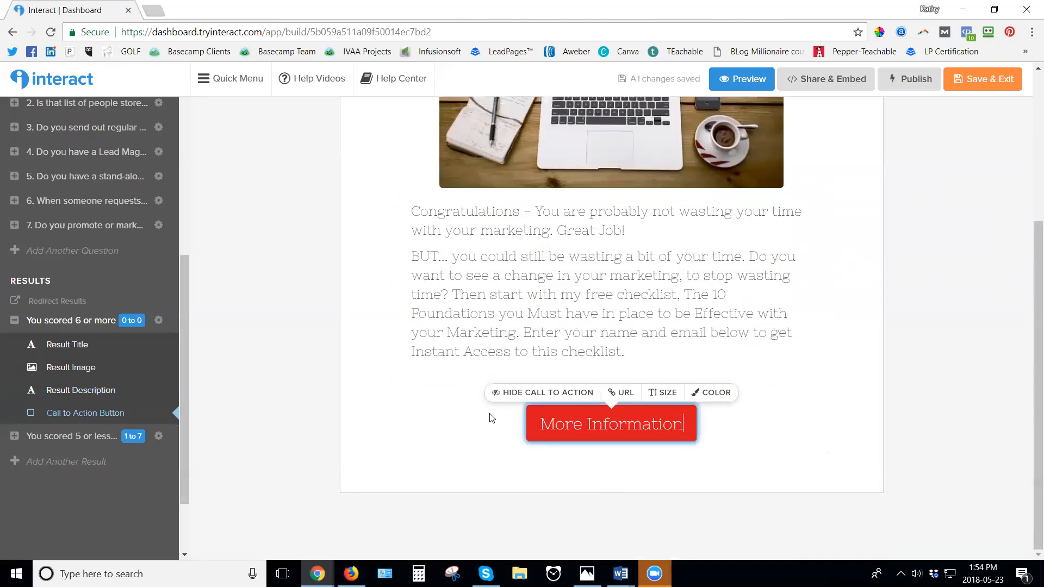
type("Send ")
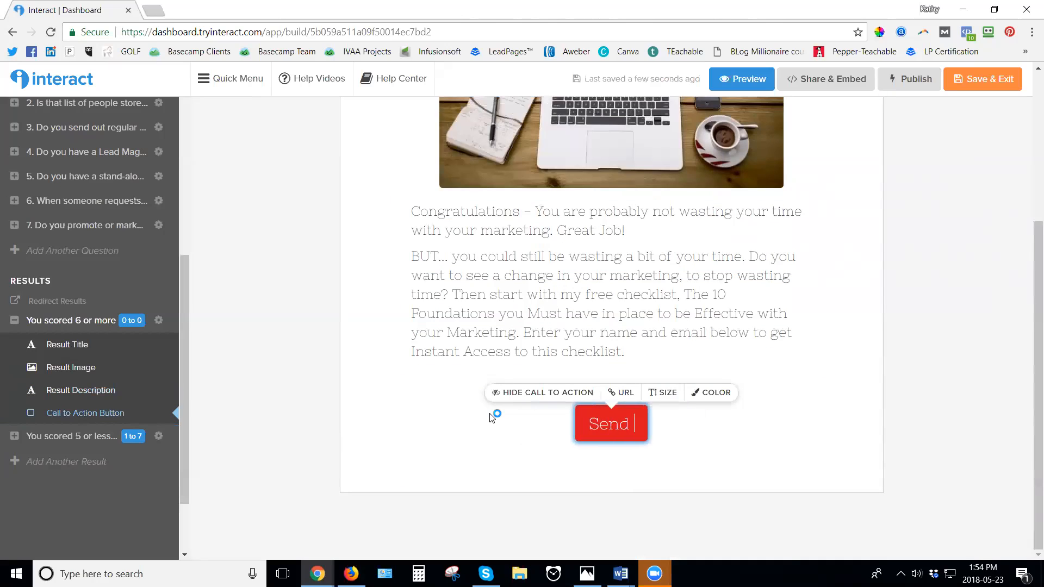
type("my Checklis")
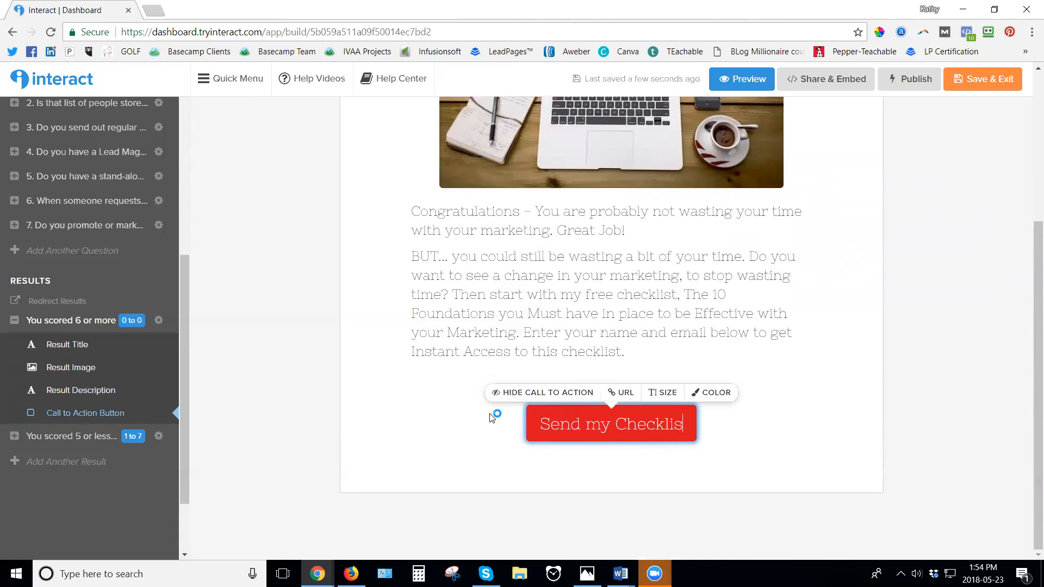
type("t NOW >>")
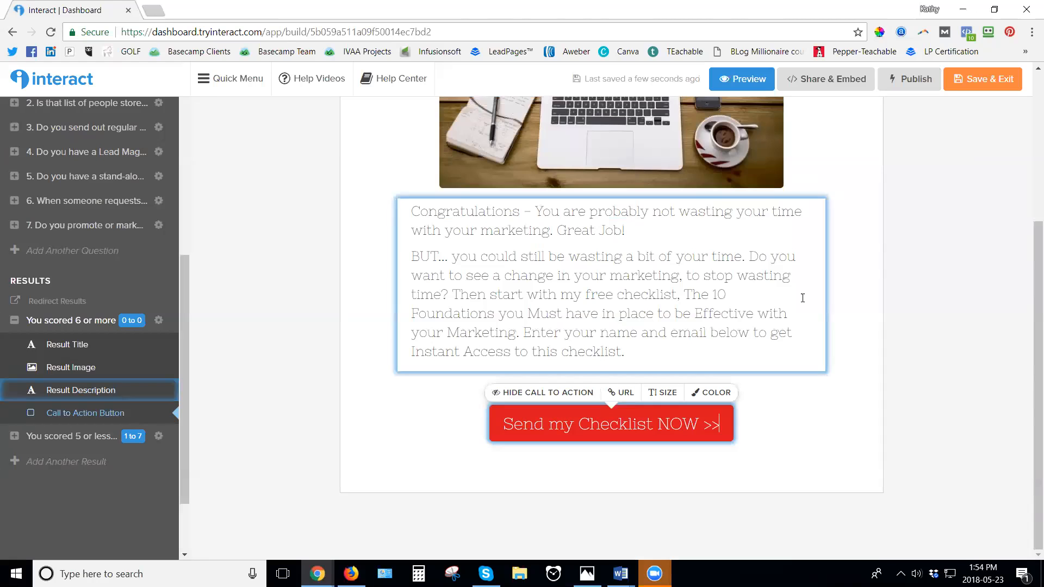
scroll(844, 408, "up", 4)
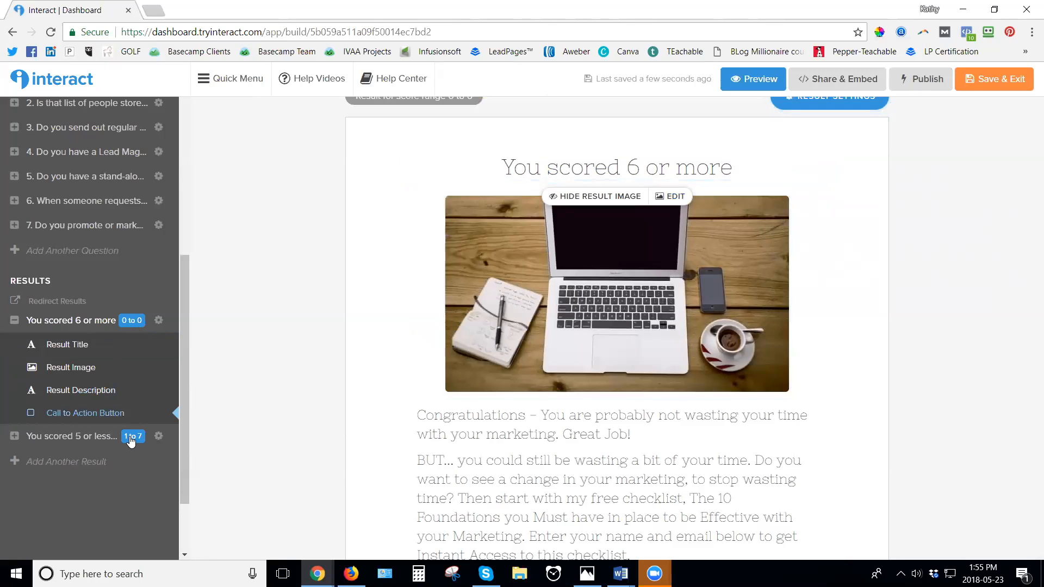
Set the score range for the "You scored 6 or more" result to 0 to 5 and save it
left_click(760, 225)
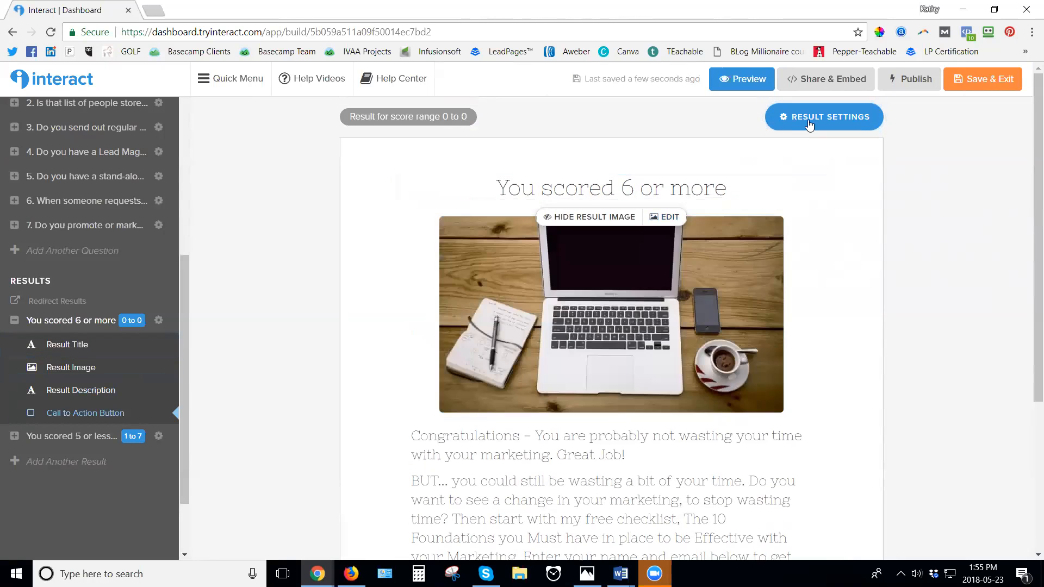
left_click(811, 116)
key("Tab")
type("5")
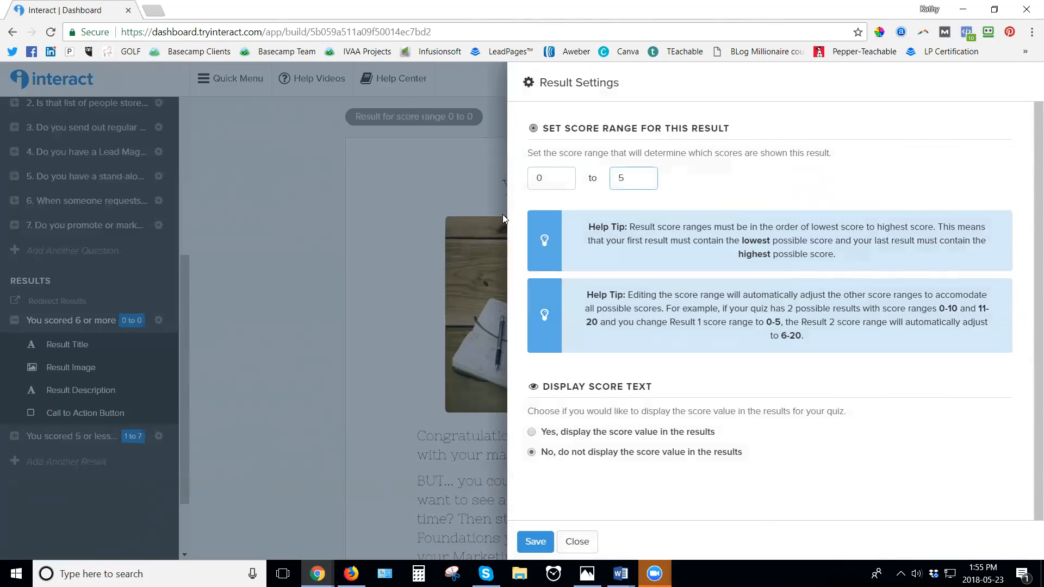
left_click(536, 542)
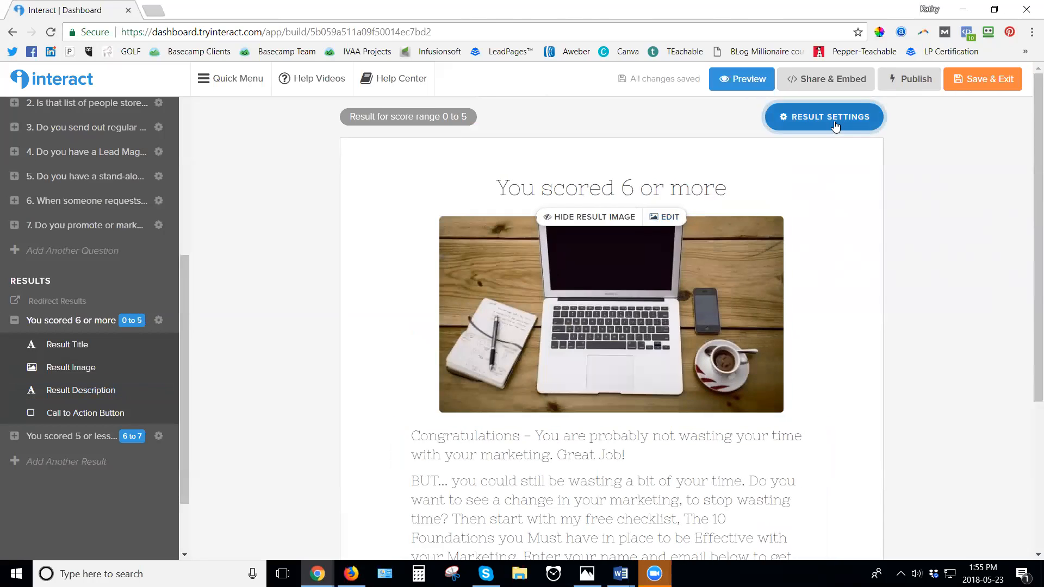
Try to set the score range for the "You scored 6 or more" result to 6 to 8
left_click(835, 126)
double_click(543, 178)
type("6")
key("Tab")
type("6")
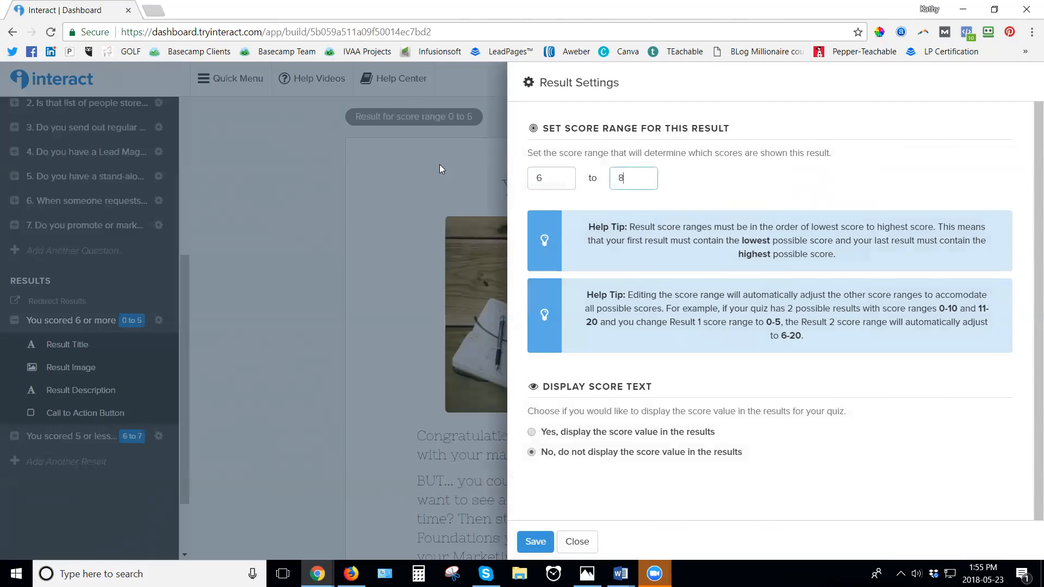
left_click(535, 542)
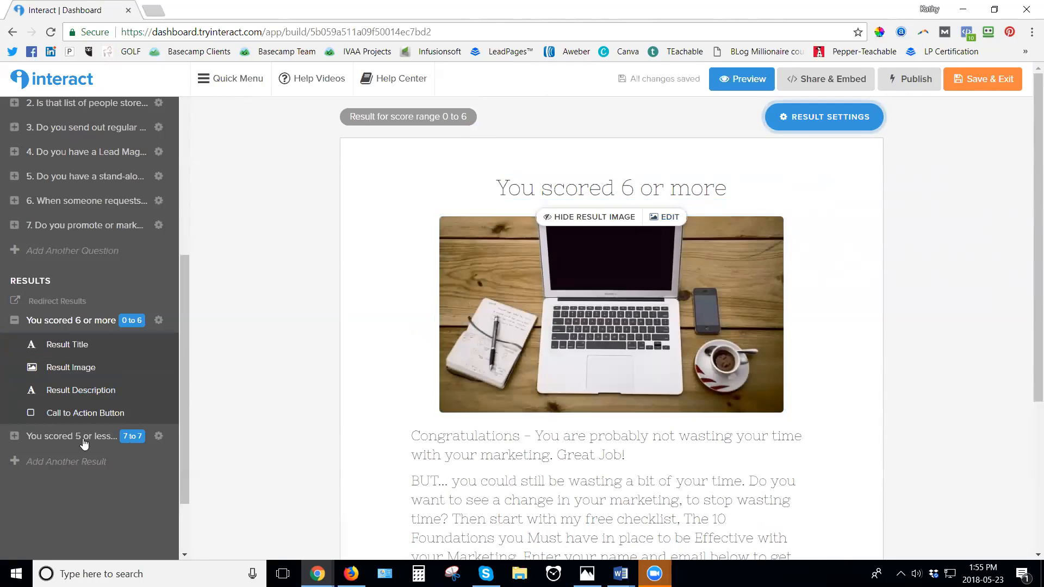
Restore the "You scored 6 or more" result's score range to 0 to 5 and save the result settings
left_click(824, 116)
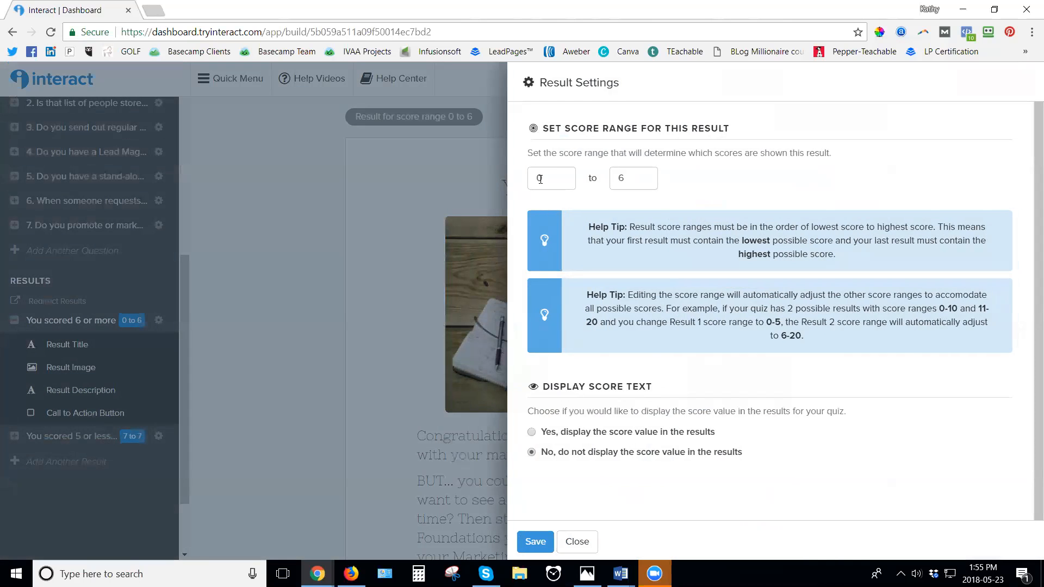
type("5")
key("BackSpace")
type("0")
key("Tab")
type("5")
left_click(535, 542)
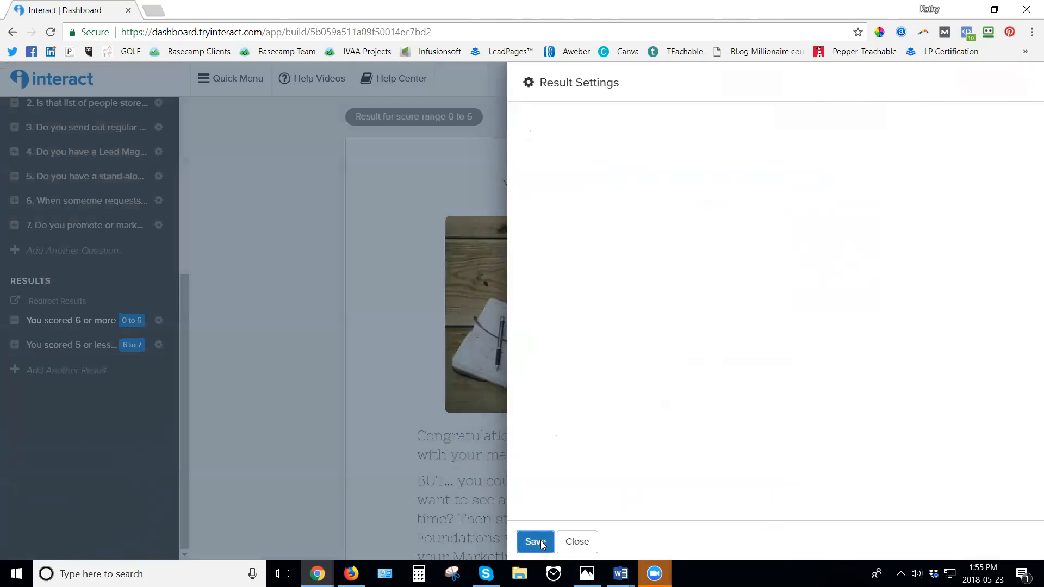
left_click(122, 367)
left_click(500, 455)
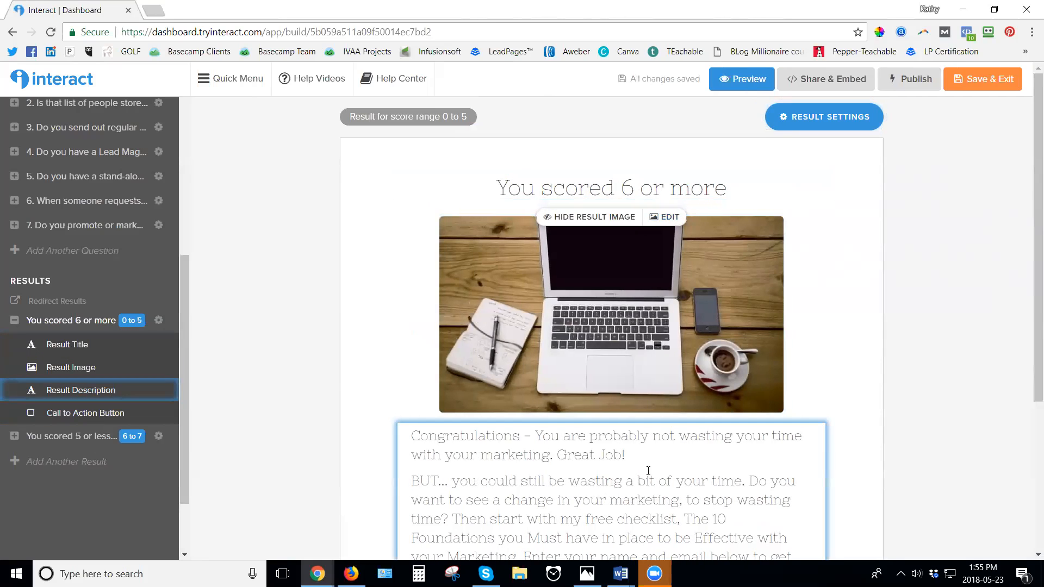
scroll(618, 504, "down", 3)
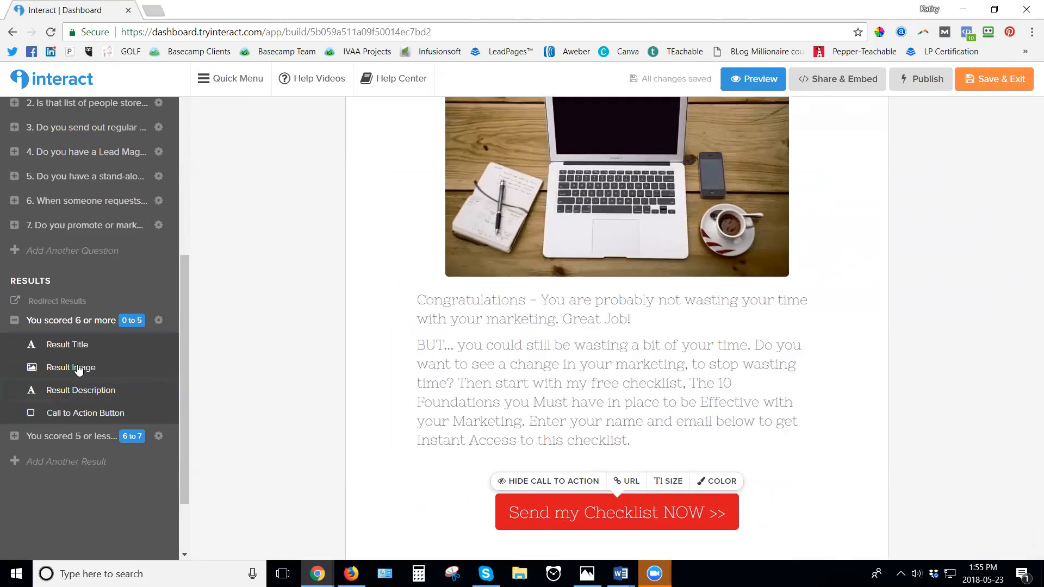
scroll(154, 423, "up", 1)
scroll(154, 422, "up", 5)
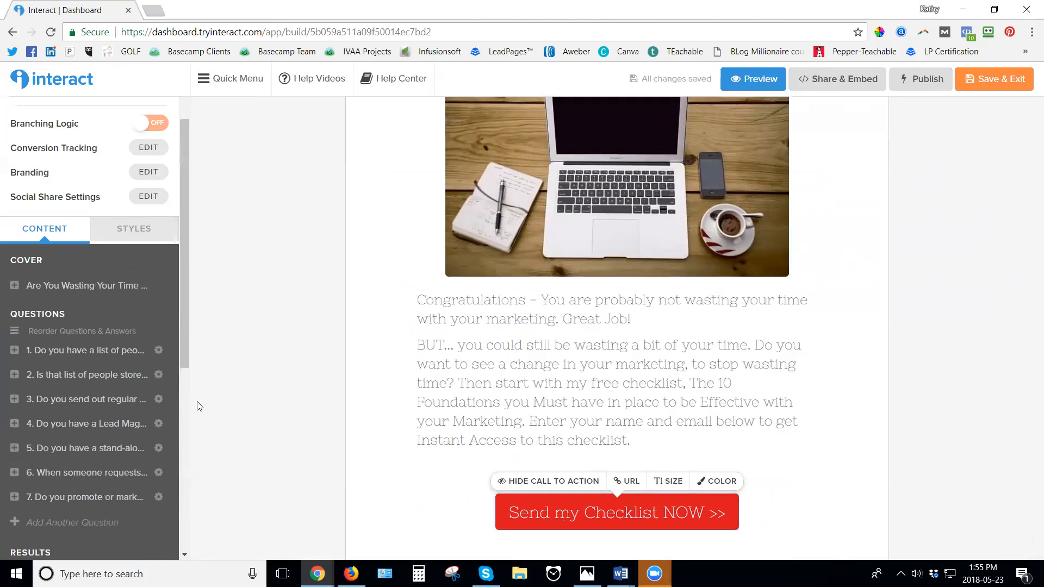
scroll(848, 339, "up", 3)
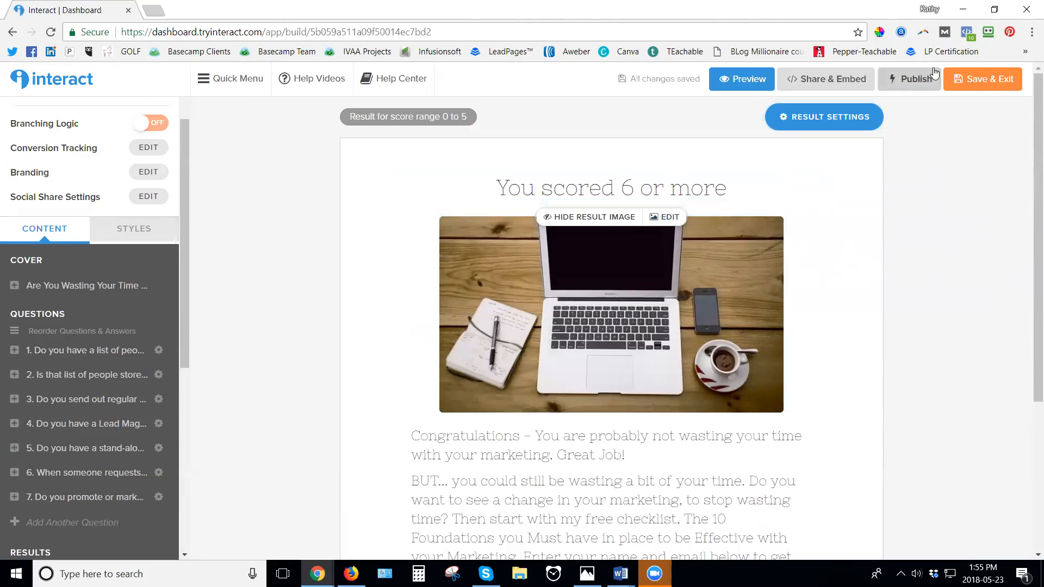
Save and exit the builder, and open the Integration section of the quiz created May 23, 2018
left_click(988, 81)
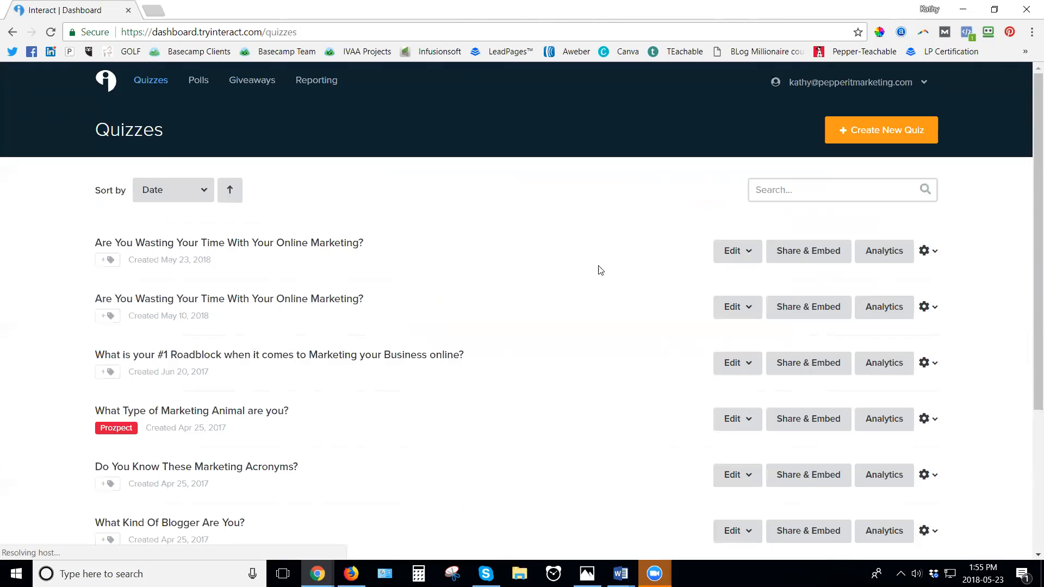
left_click(732, 253)
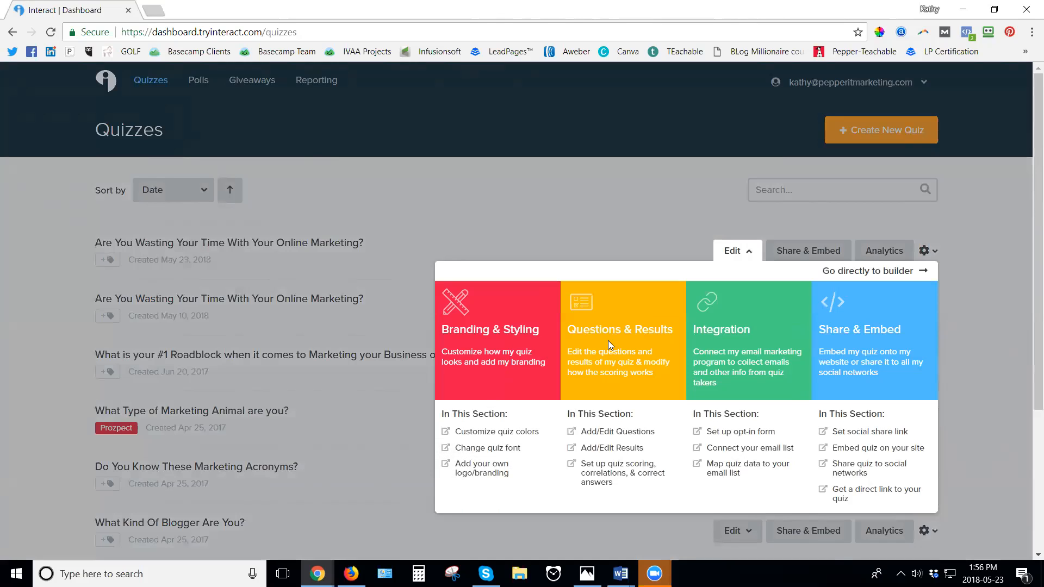
left_click(742, 335)
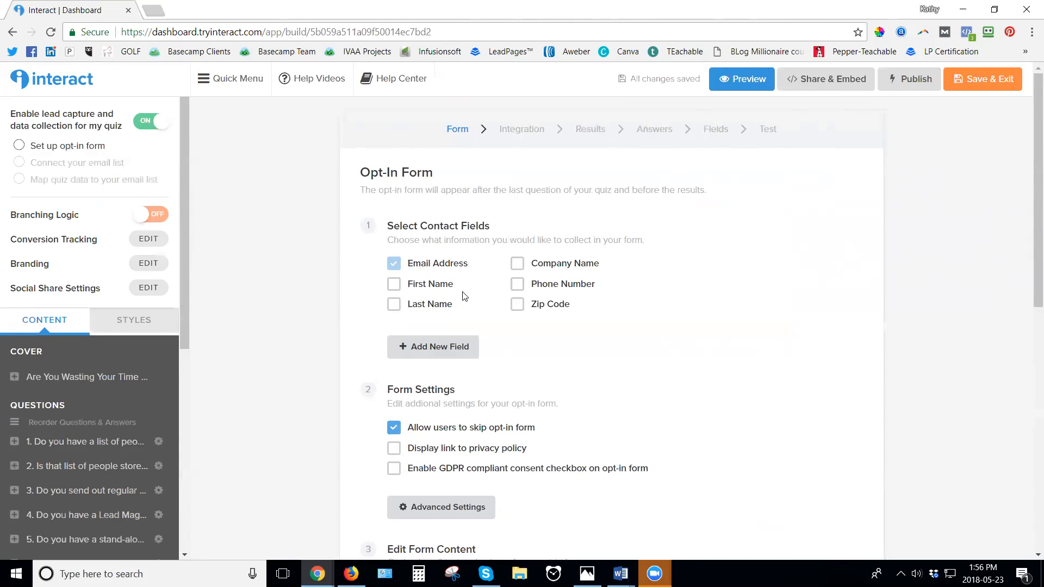
scroll(465, 296, "down", 1)
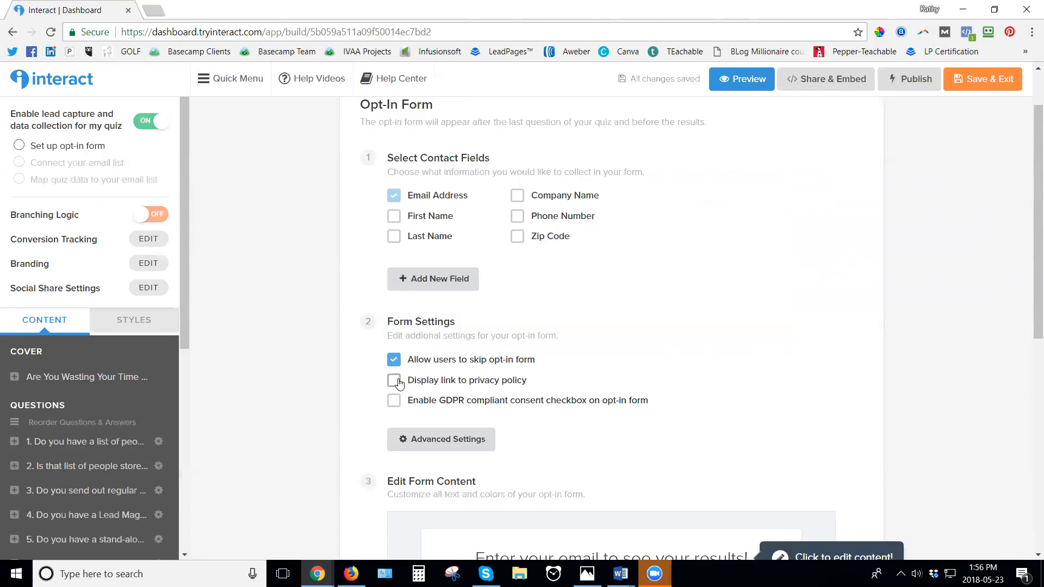
scroll(727, 377, "down", 2)
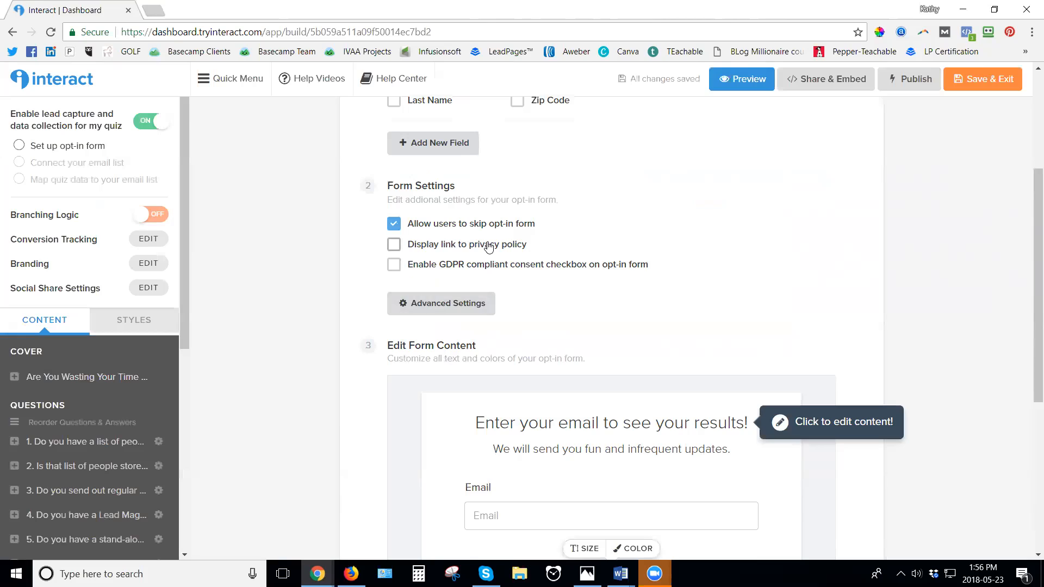
left_click(394, 246)
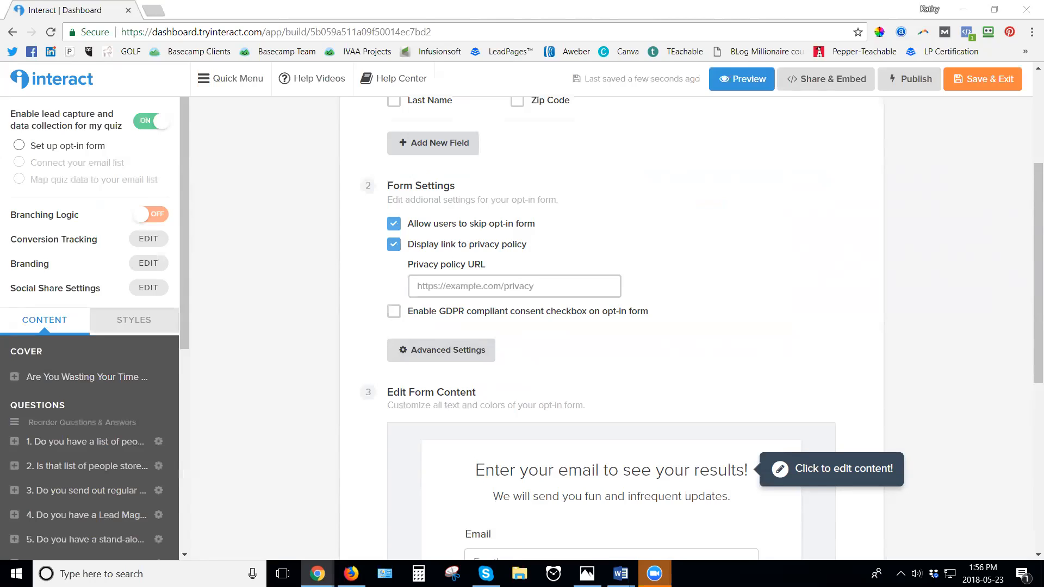
left_click(537, 290)
type("http://www.pepperitmarketing.com/privacy")
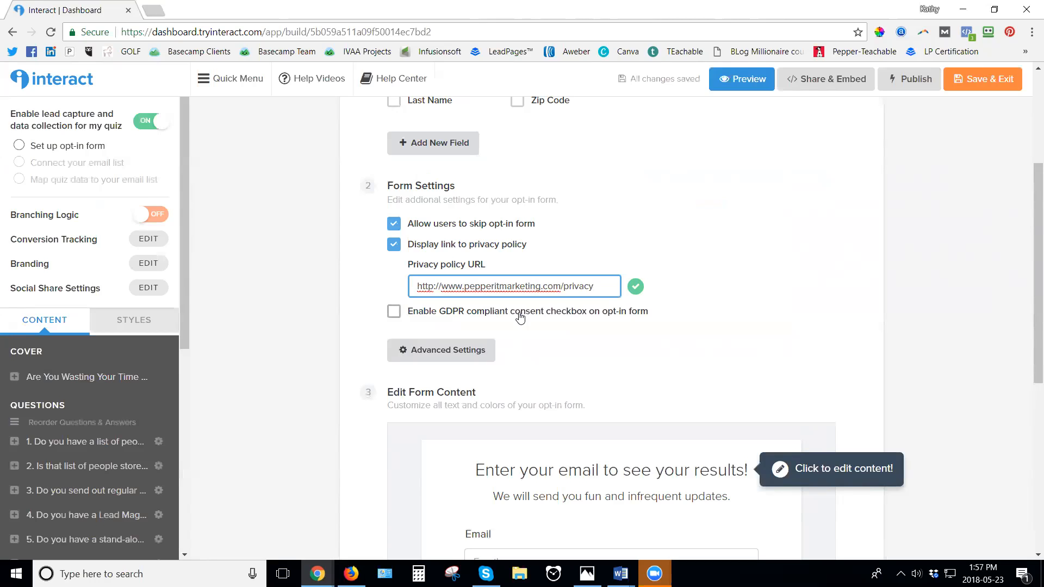
left_click(393, 311)
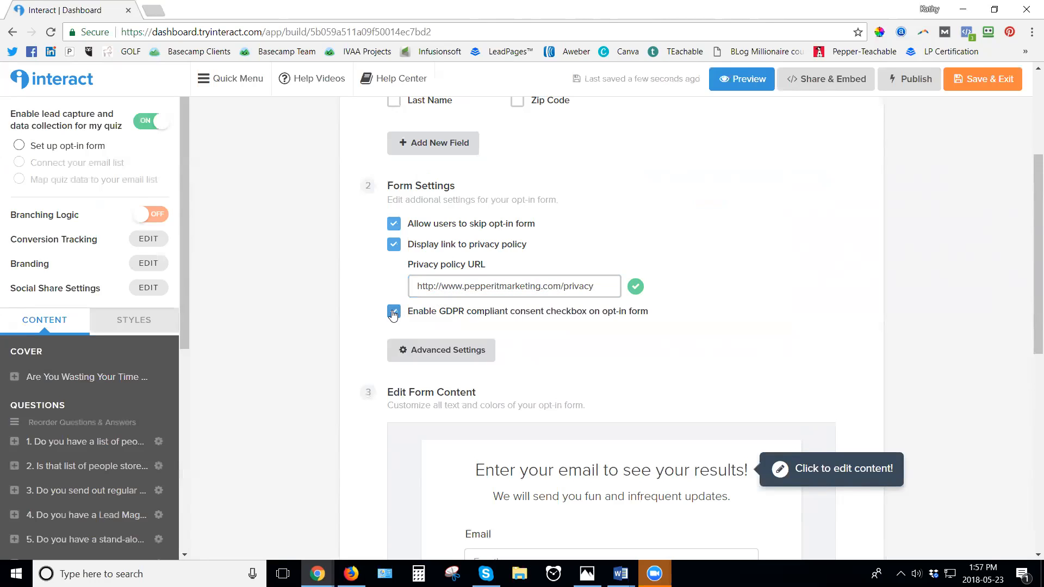
Delete the parenthesized legal disclaimer from the end of the opt-in form's consent text
scroll(713, 318, "down", 3)
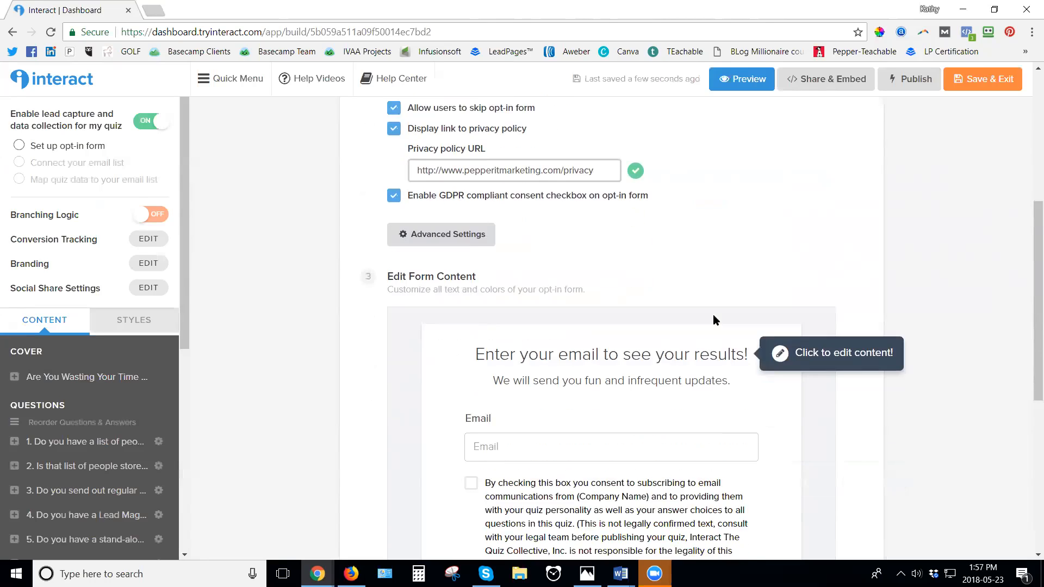
scroll(594, 374, "down", 3)
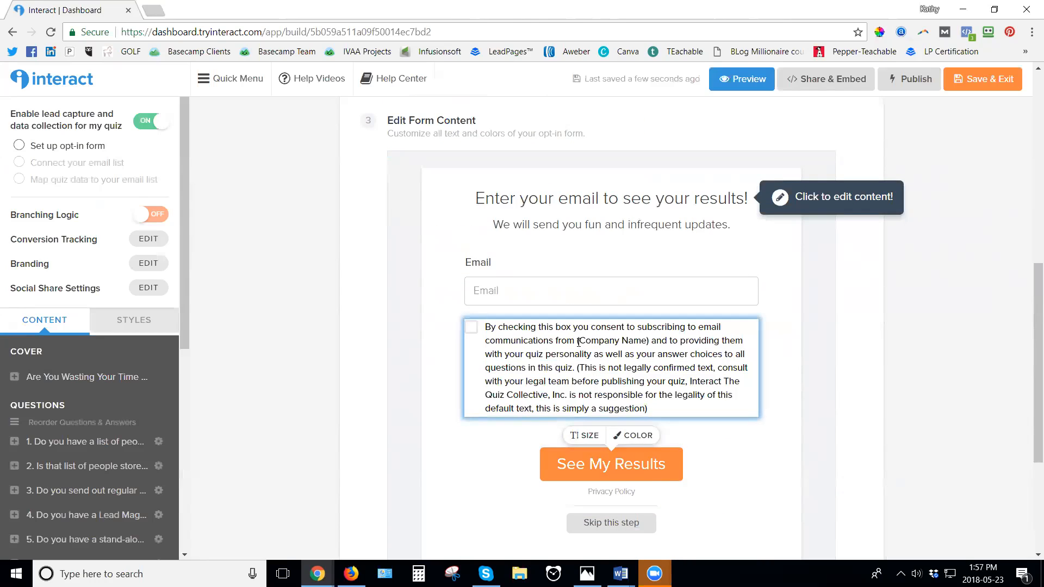
left_click_drag(666, 406, 583, 373)
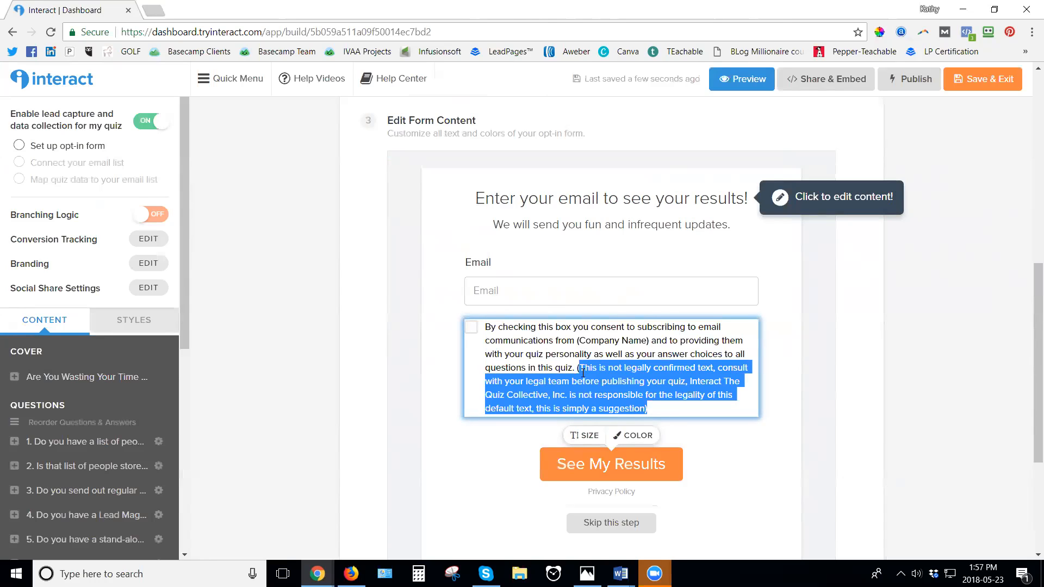
key("BackSpace")
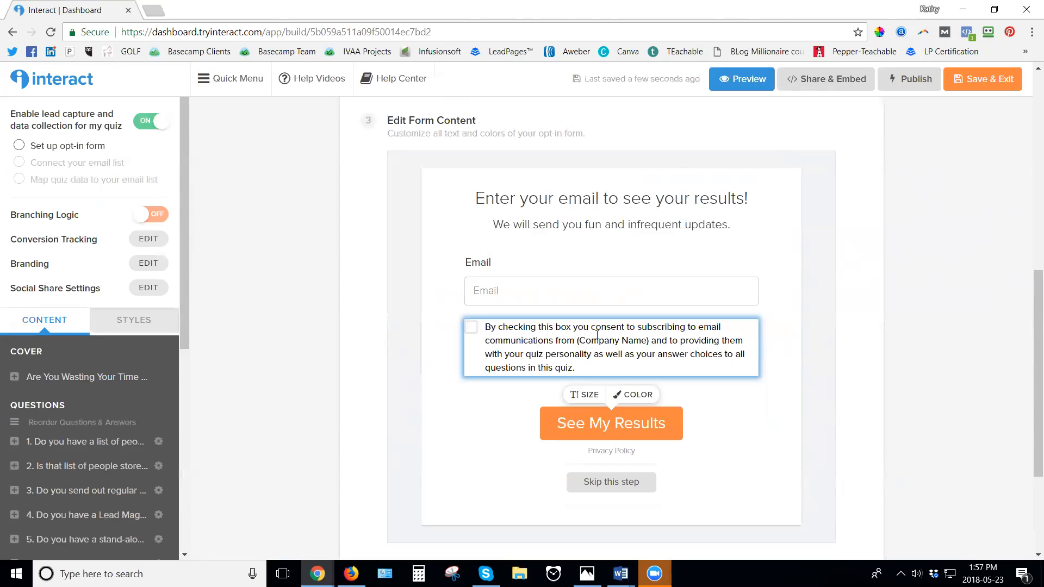
Replace the "Company Name)" placeholder in the consent text with "pEPPER iT mRKETING sERVICES iNC."
type("pEPPER iT ")
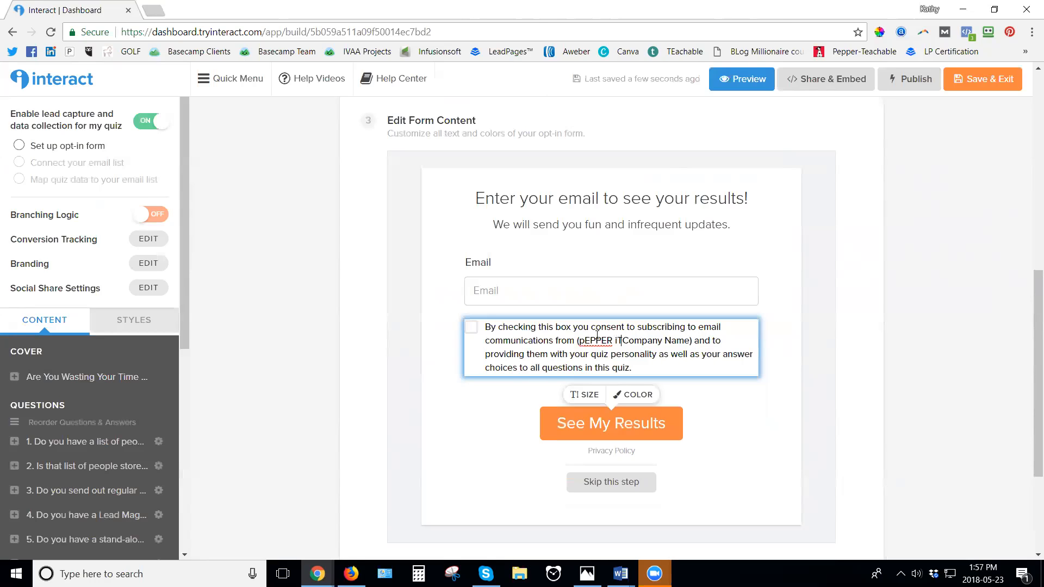
type("m")
type("RKETING sERV")
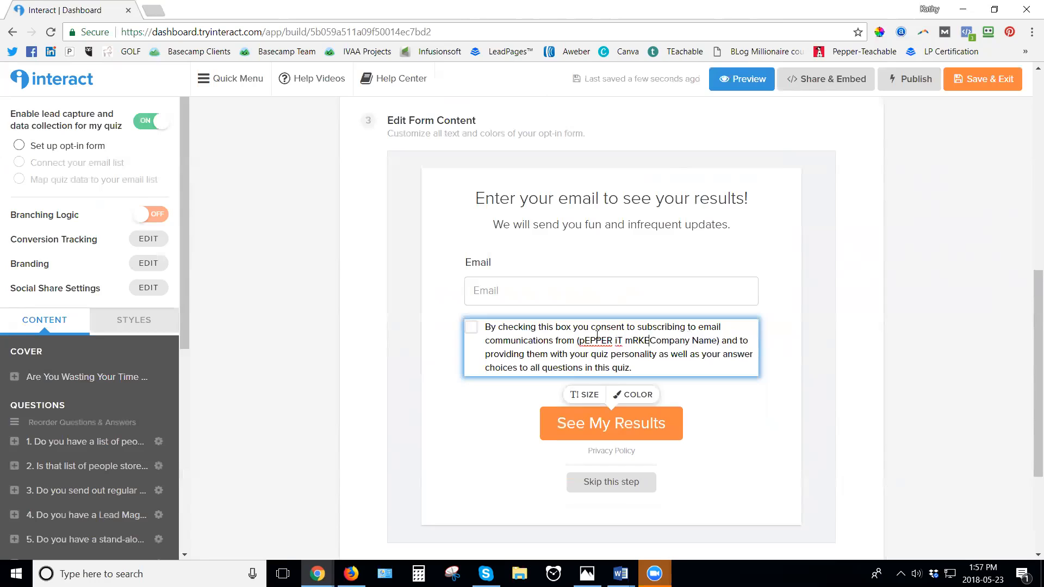
type("ICES iNC.")
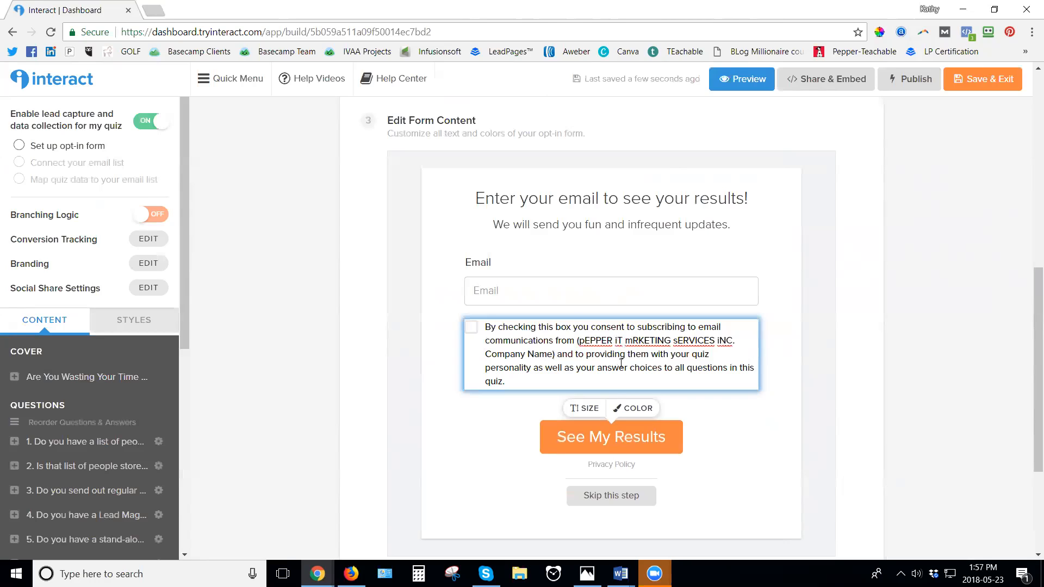
key("BackSpace")
key("BackSpace")
key("BackSpace")
key("BackSpace")
key("BackSpace")
key("BackSpace")
key("BackSpace")
key("BackSpace")
key("BackSpace")
key("BackSpace")
key("BackSpace")
key("BackSpace")
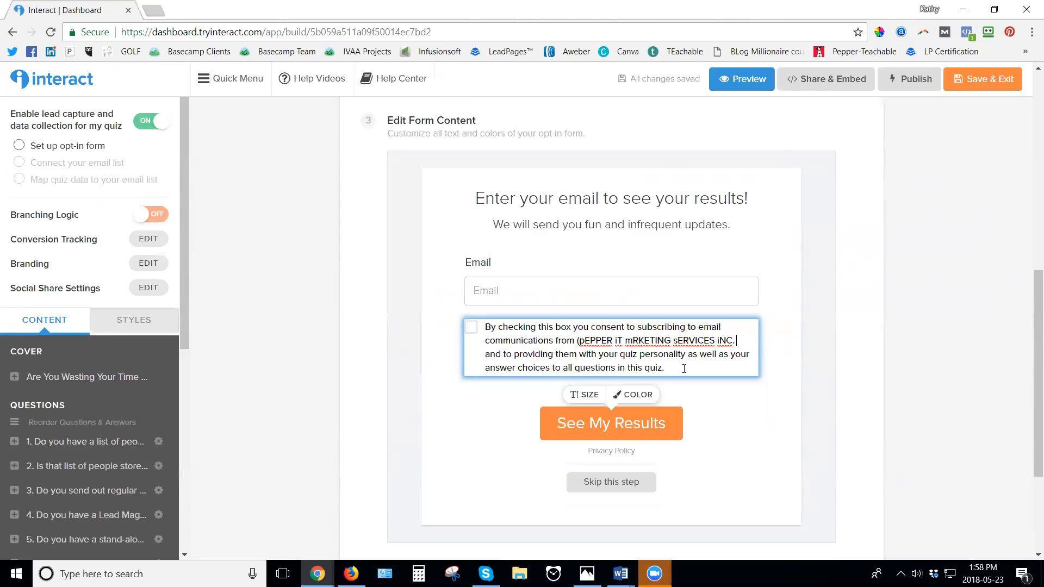
Set the opt-in form's "See My Results" button color to #d91420 and save it
left_click(647, 396)
left_click_drag(643, 297, 680, 296)
type("d91420")
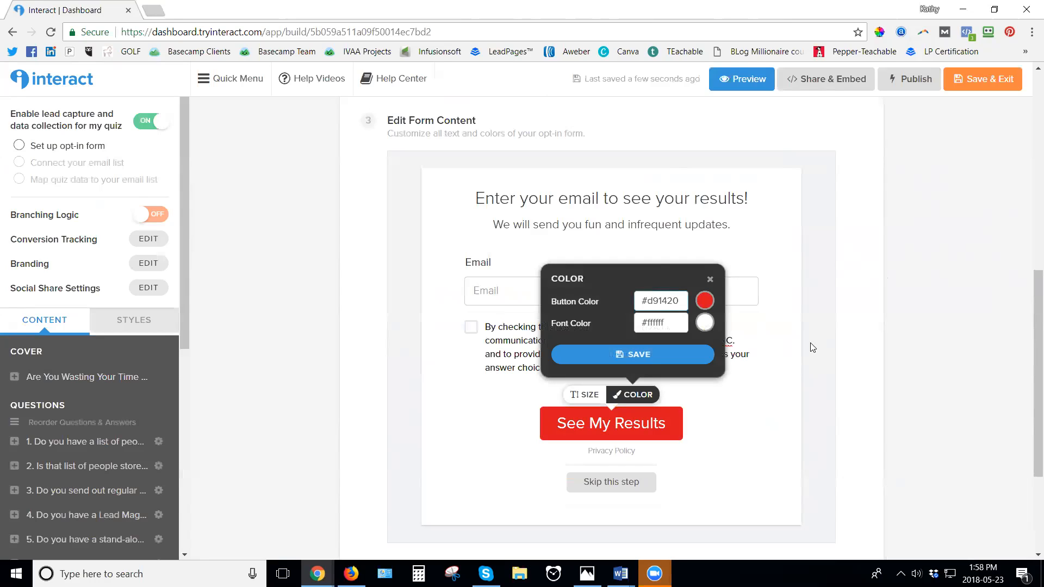
left_click(678, 359)
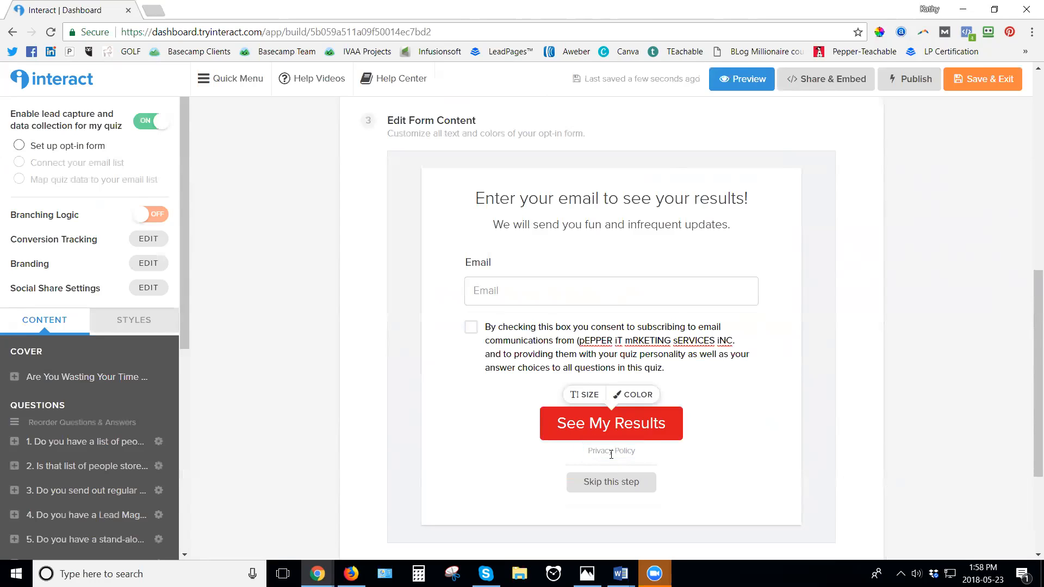
Add the First Name contact field to the opt-in form, then save the form and continue to the integration setup
scroll(503, 251, "up", 5)
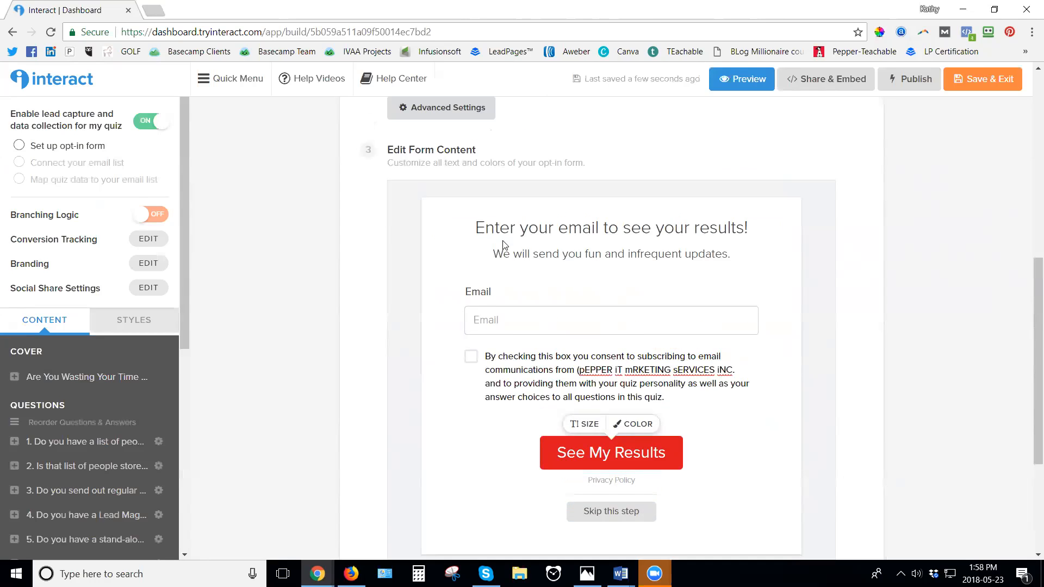
scroll(503, 255, "up", 4)
left_click(394, 285)
scroll(653, 313, "down", 3)
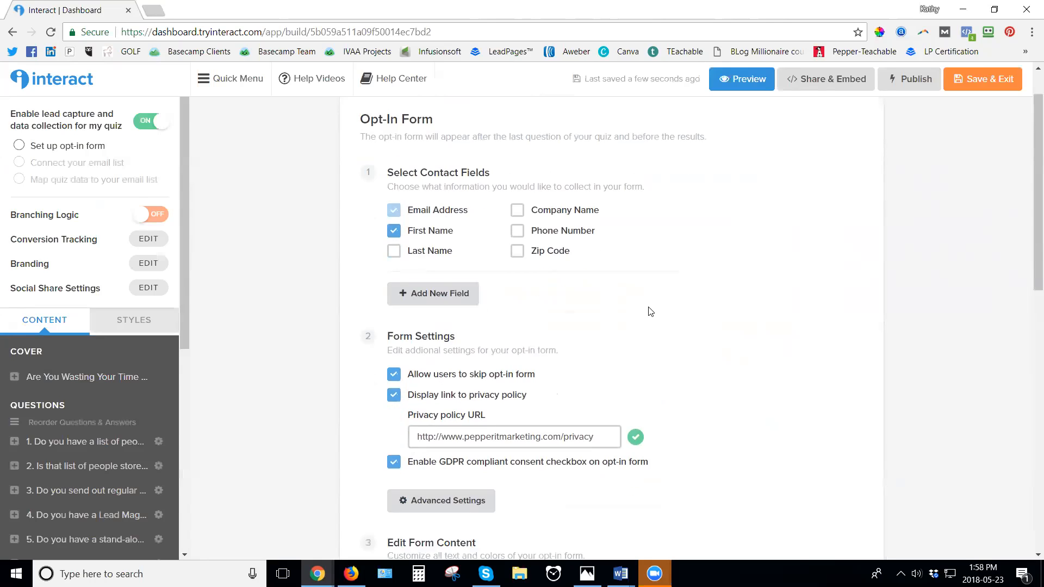
scroll(656, 313, "down", 5)
left_click(741, 398)
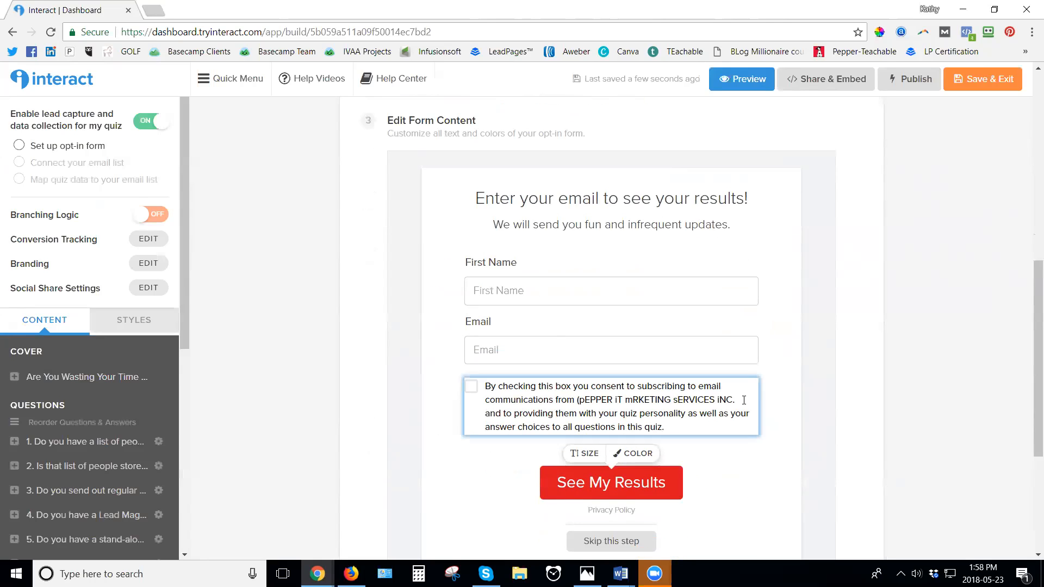
scroll(744, 401, "down", 1)
scroll(744, 400, "down", 3)
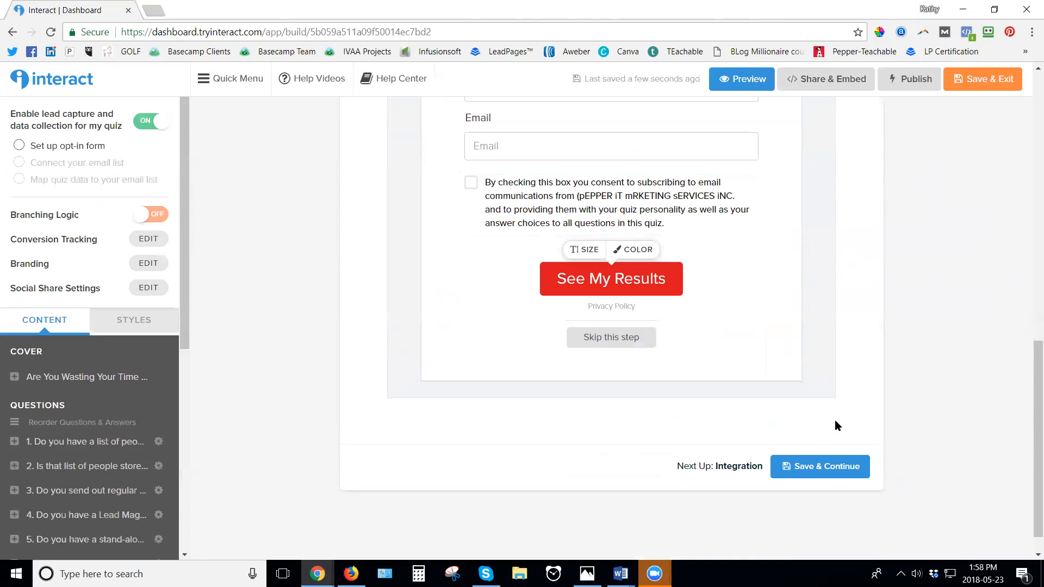
left_click(830, 471)
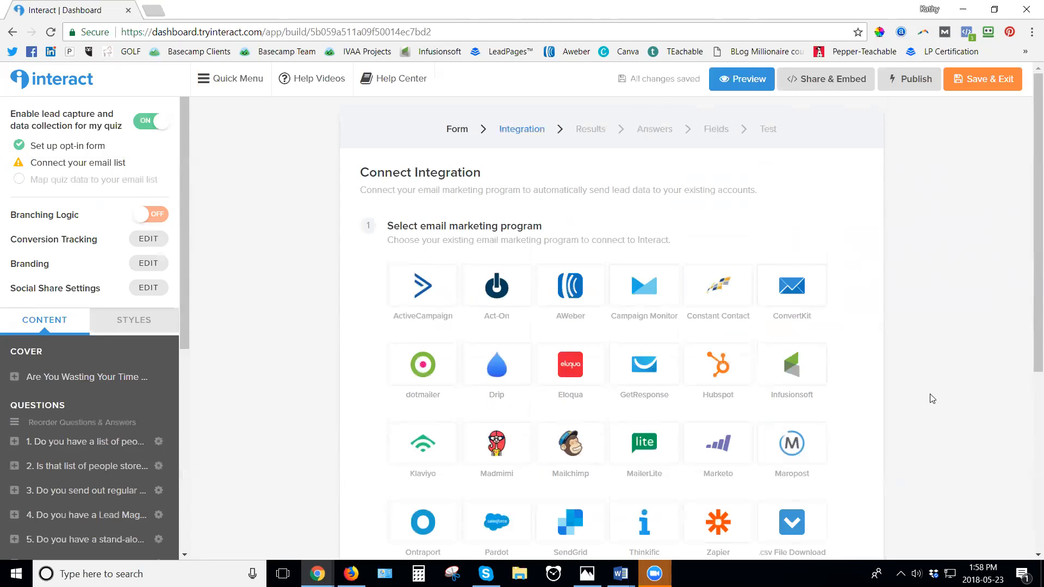
Connect Infusionsoft as the email marketing program and add the tag "You scored 6 or more" to contacts receiving that result
left_click(799, 372)
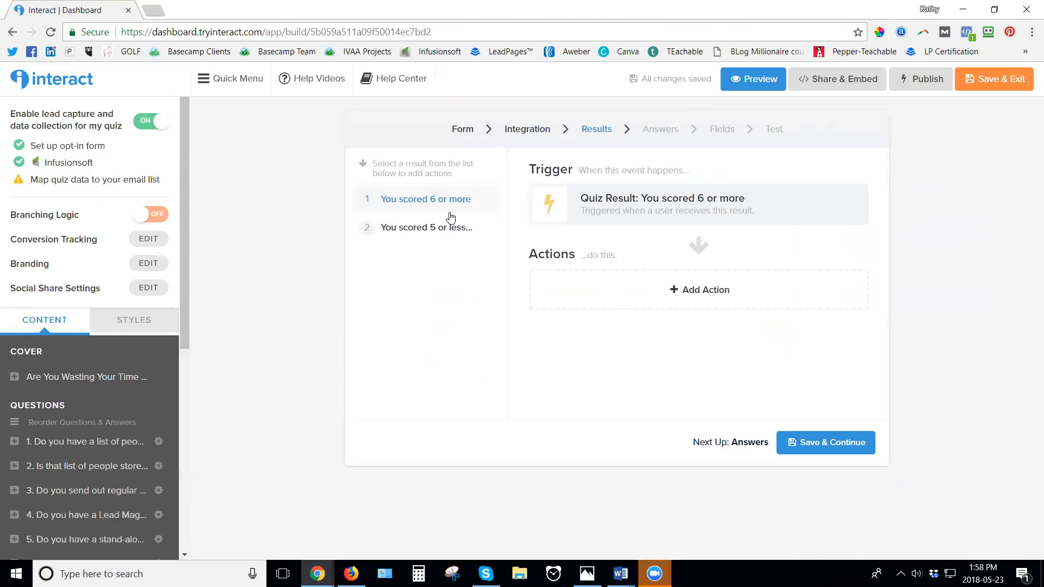
left_click(695, 297)
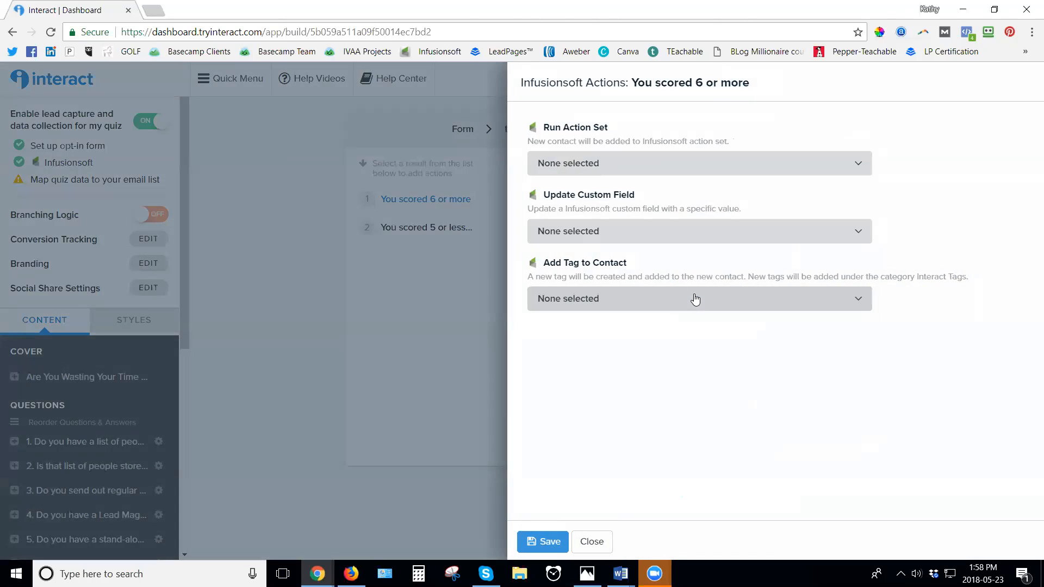
left_click(678, 305)
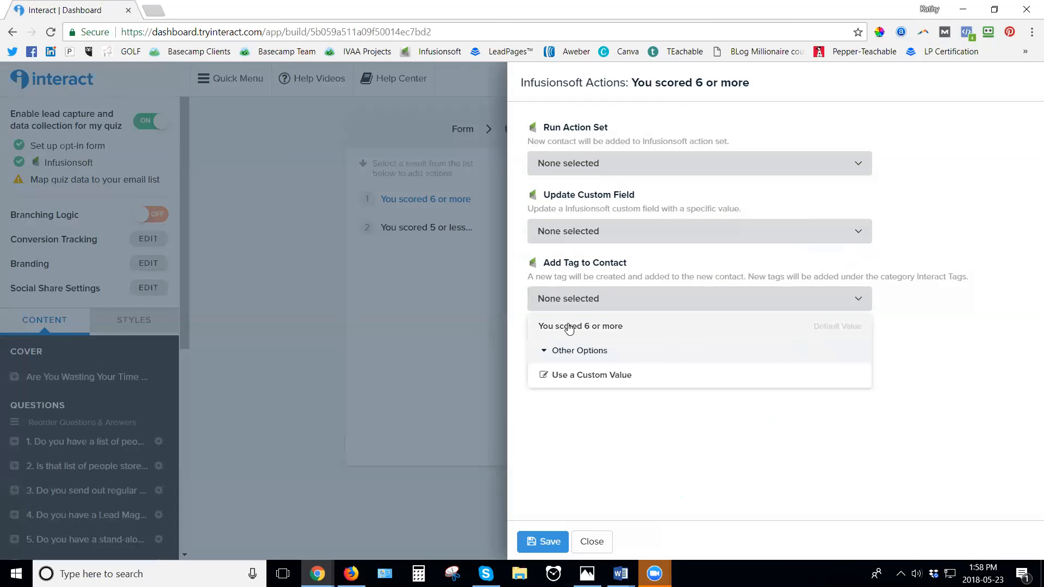
left_click(568, 328)
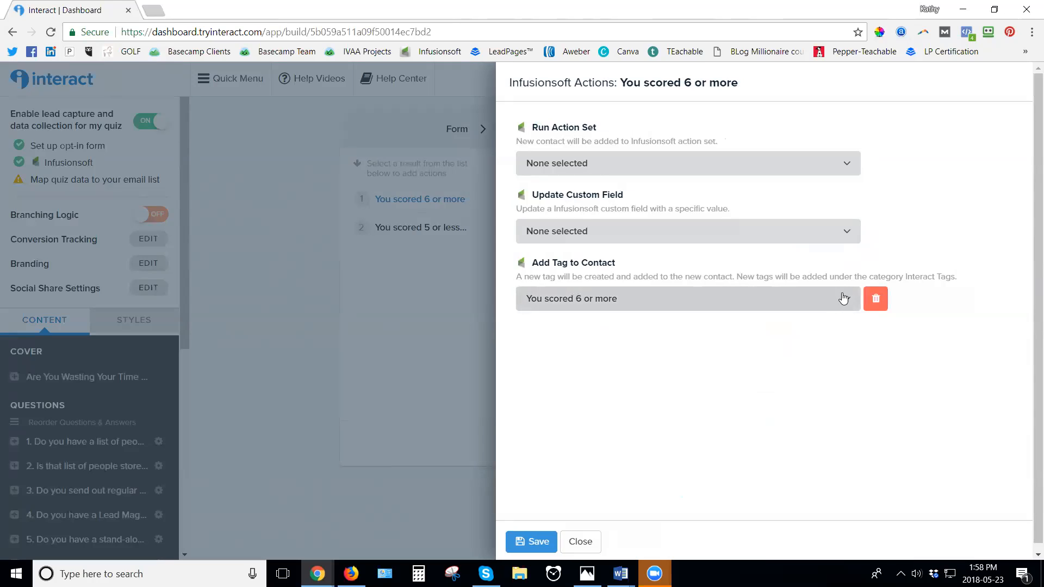
left_click(530, 543)
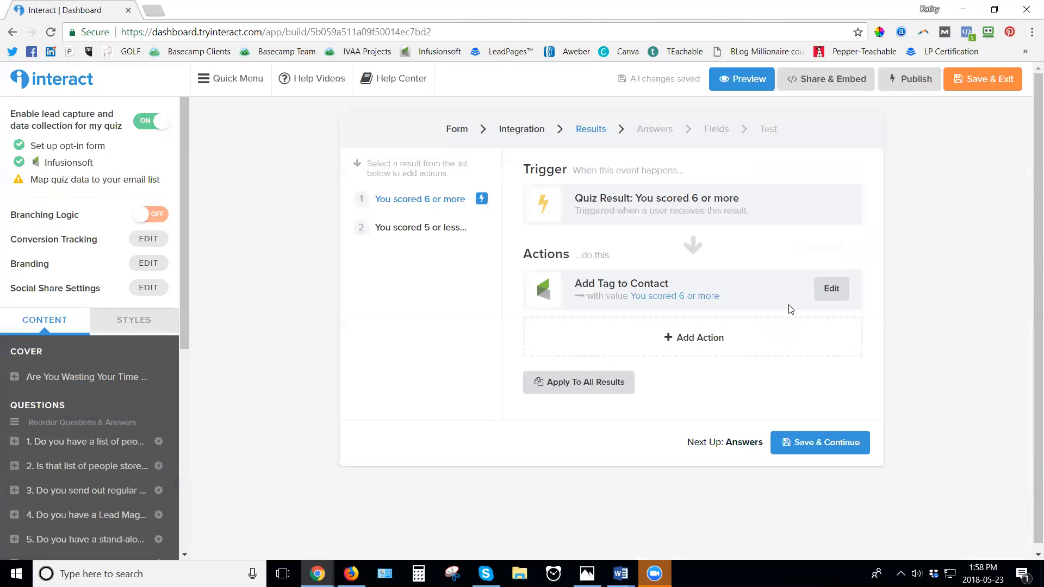
Save the result actions, continue past the answer mapping without adding actions, and save the default form field mapping
left_click(835, 449)
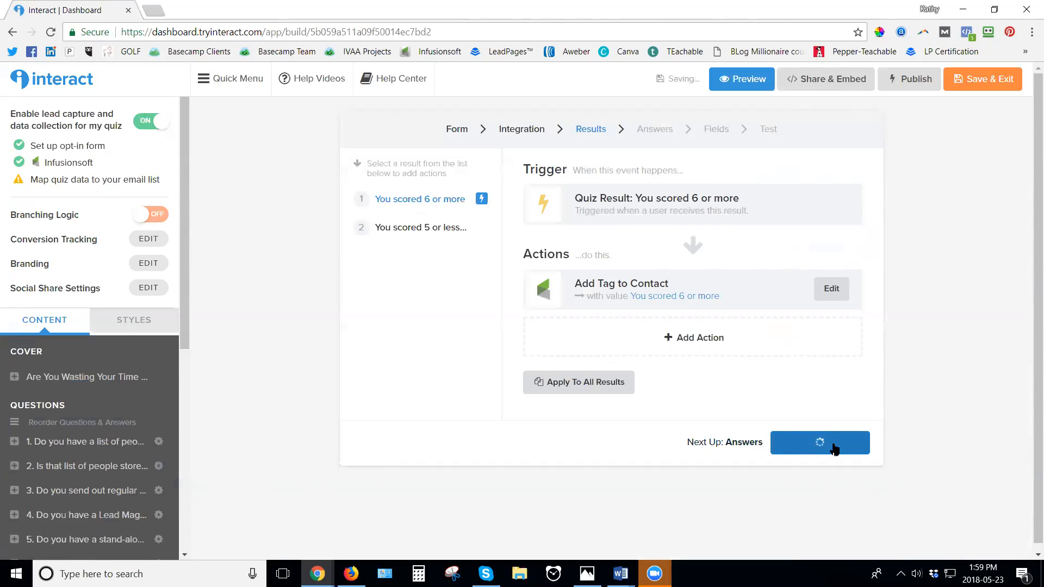
left_click(835, 449)
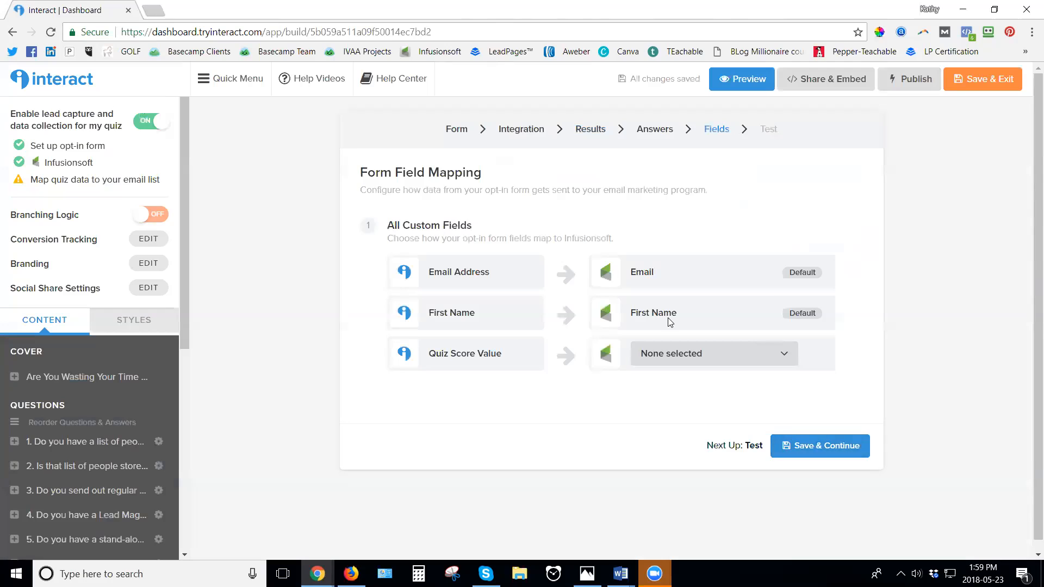
left_click(824, 447)
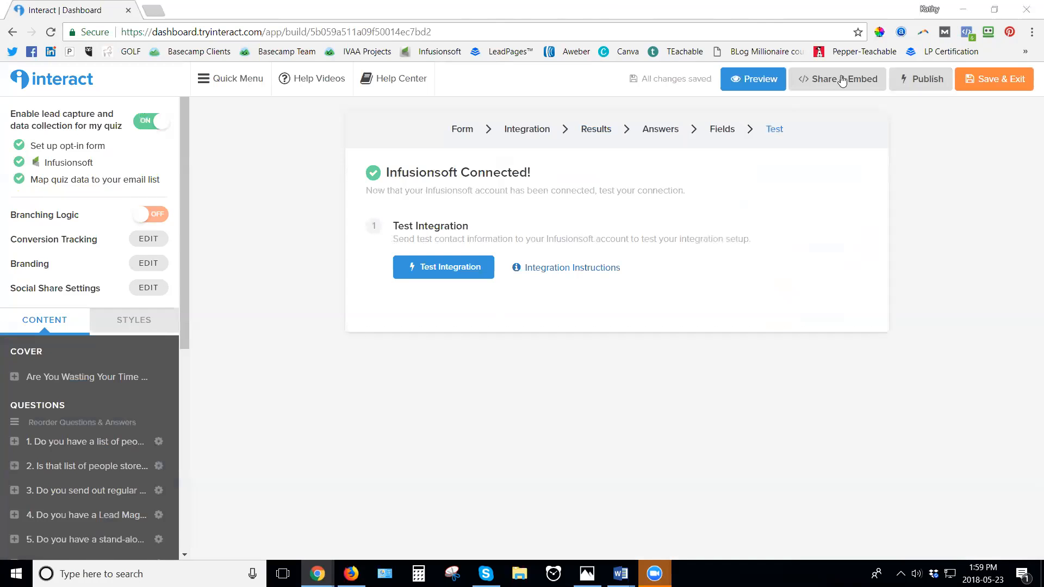
Publish the quiz changes and copy the iFrame code for embedding the quiz on a website
left_click(846, 79)
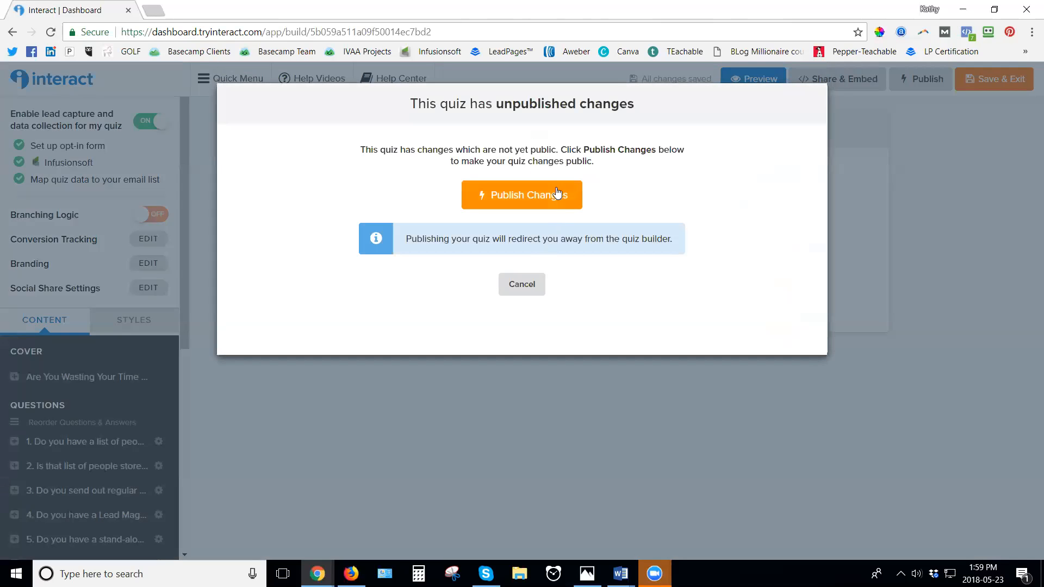
left_click(552, 196)
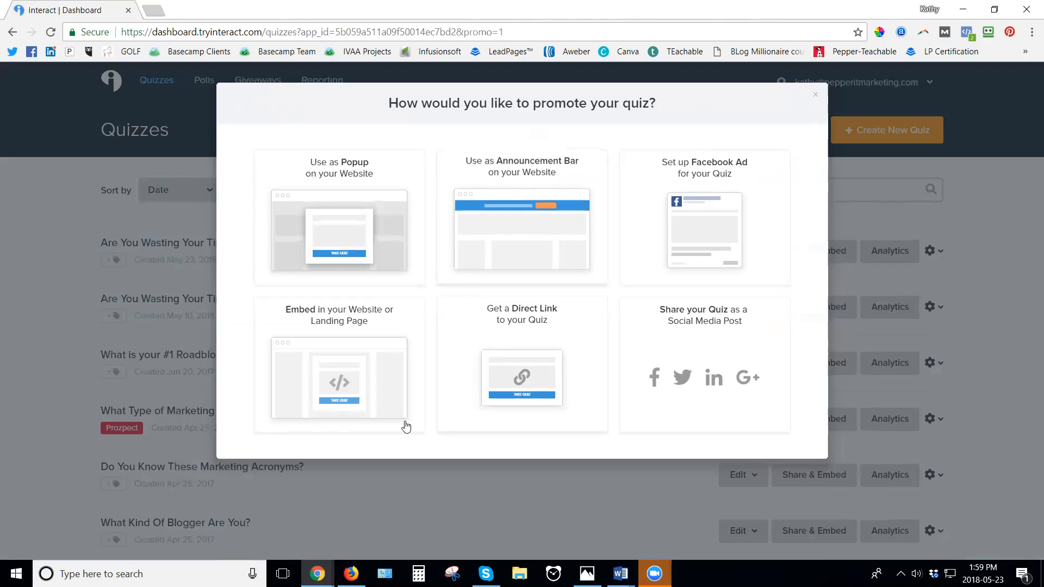
left_click(362, 382)
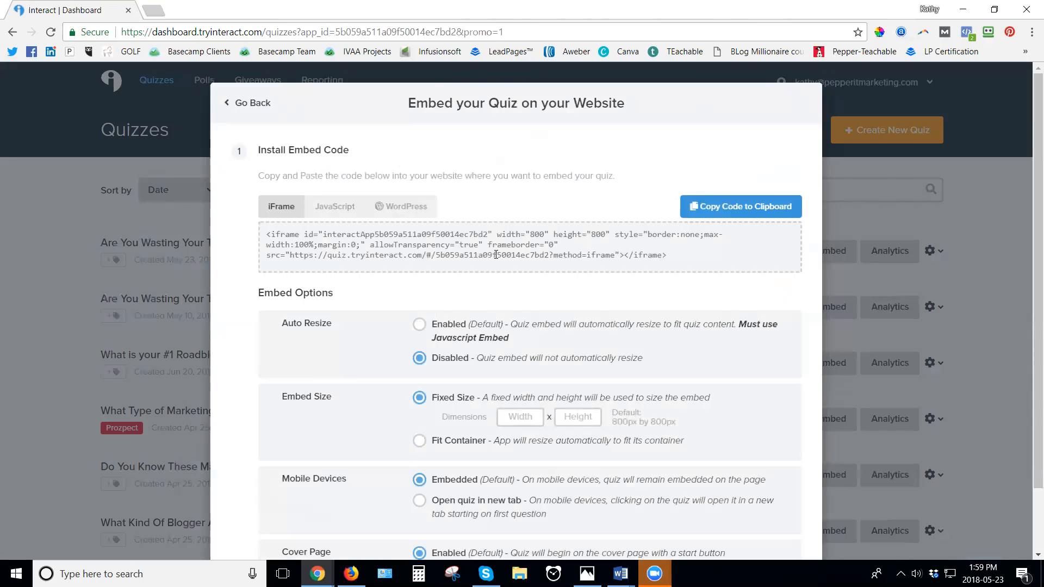
left_click(735, 210)
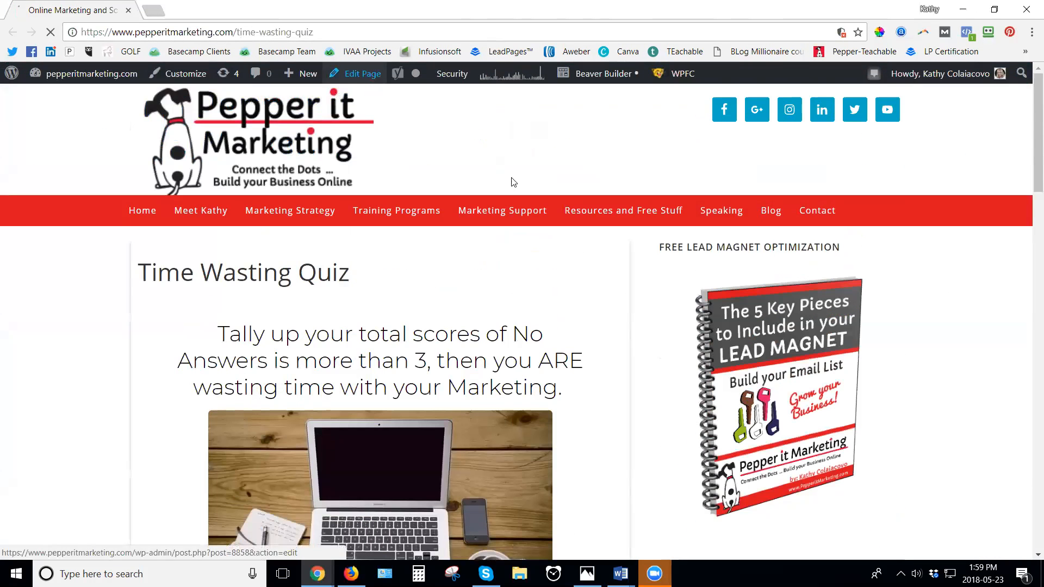
Open the Time Wasting Quiz page in the WordPress editor and view its live page in a new tab
mouse_move(538, 211)
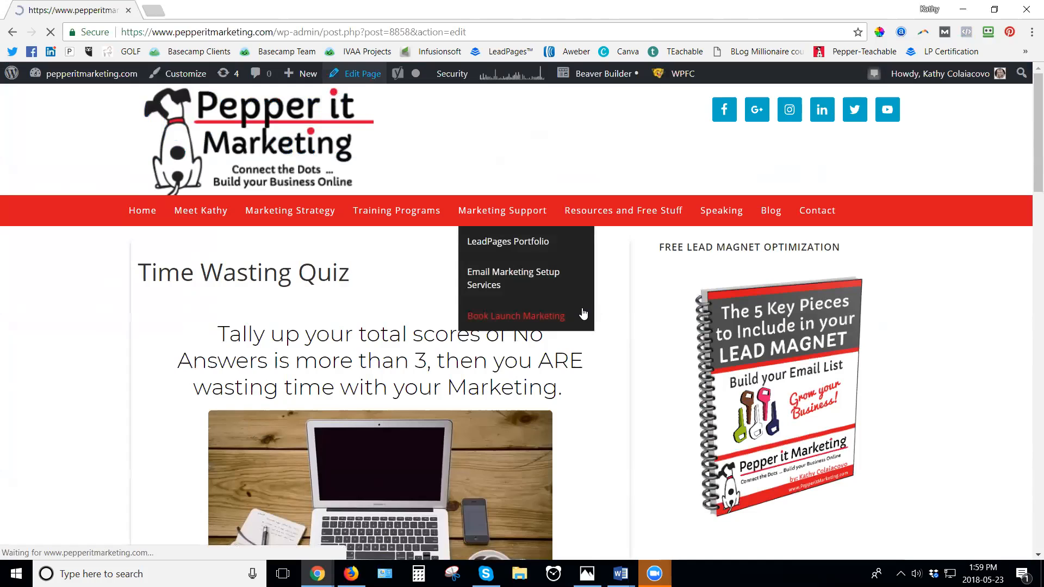
left_click_drag(1043, 30, 376, 18)
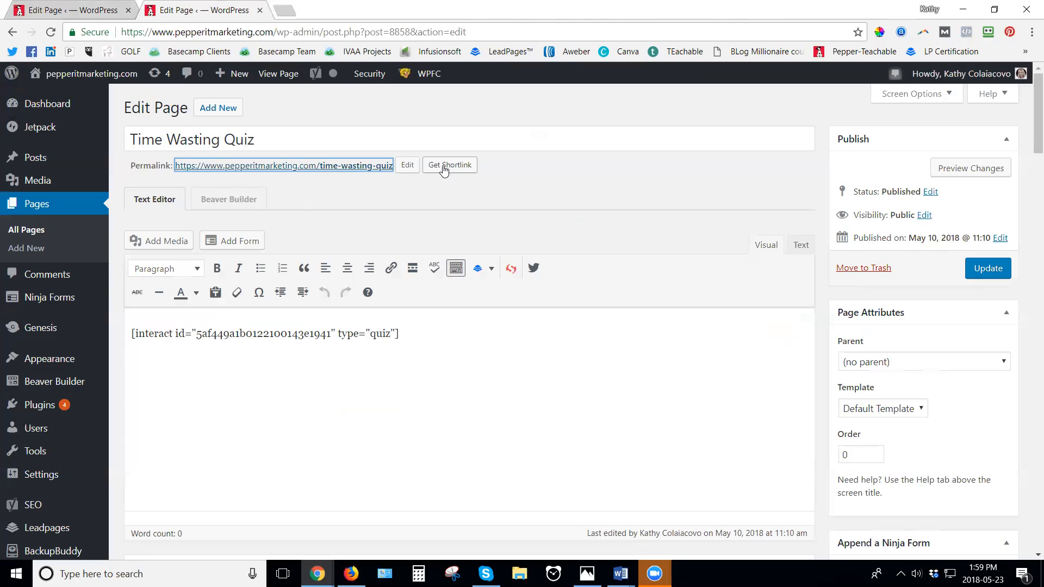
right_click(350, 166)
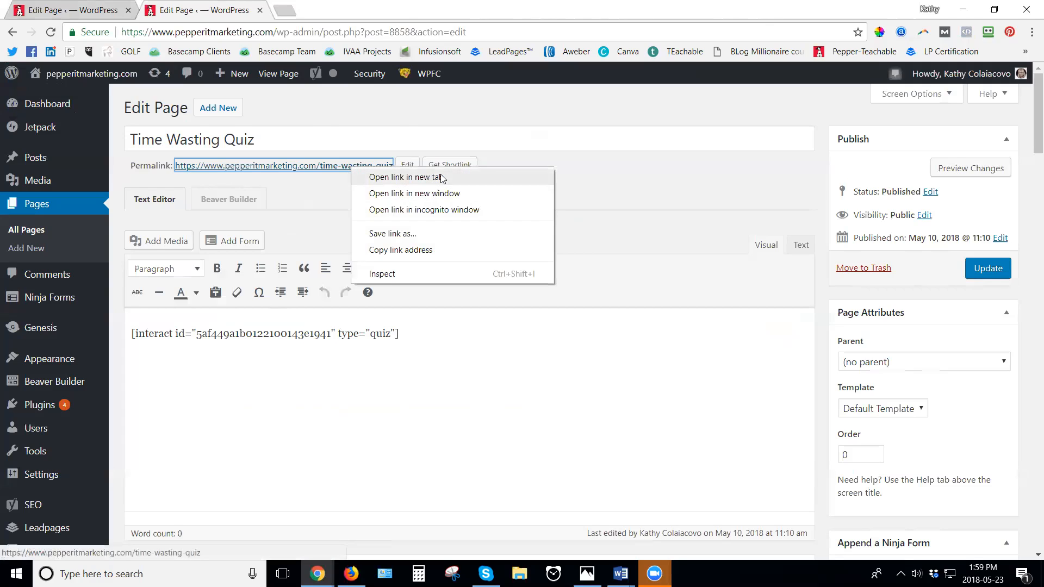
left_click(442, 178)
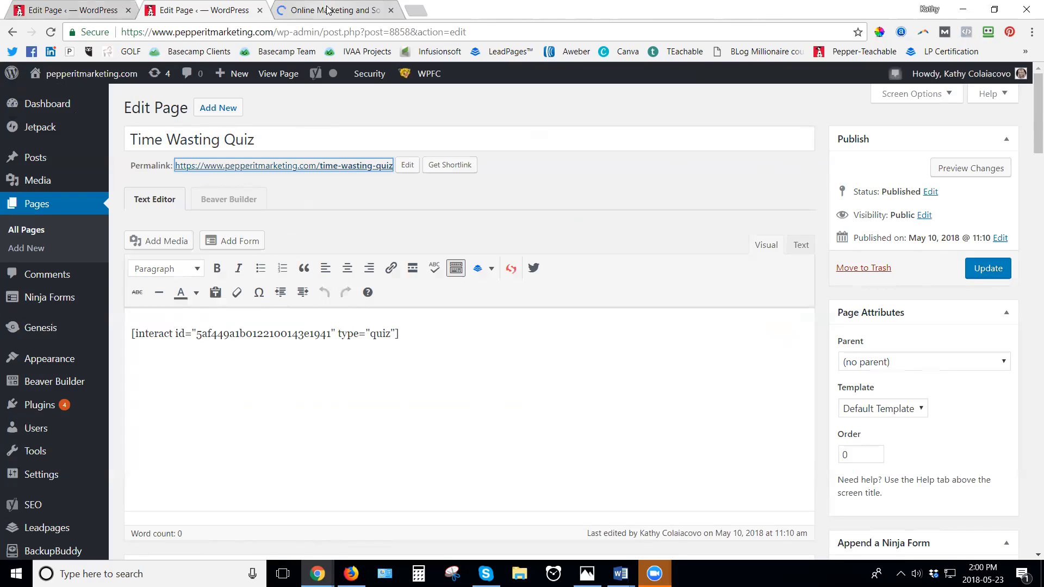
left_click(328, 10)
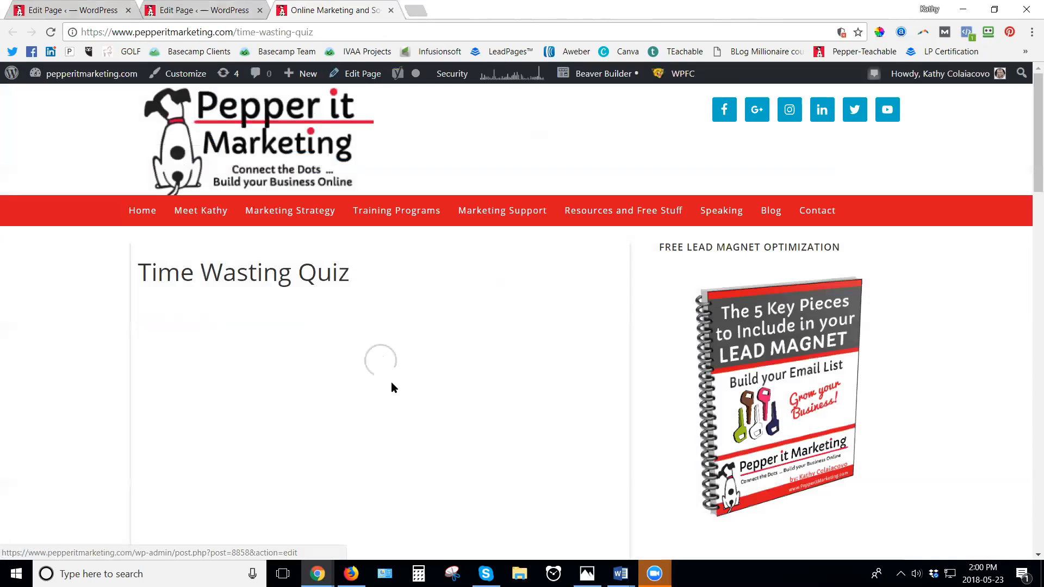
scroll(391, 382, "down", 4)
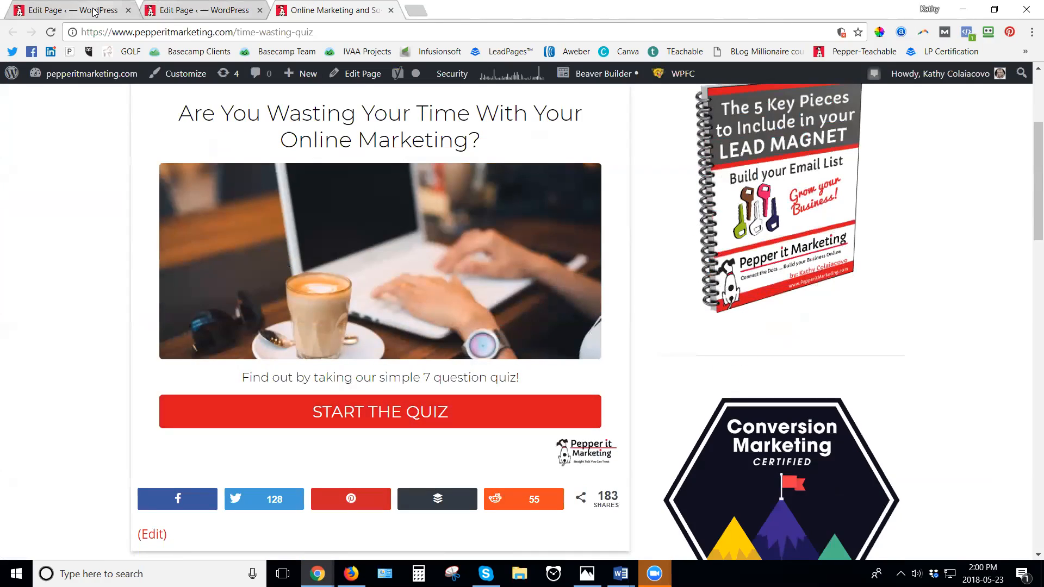
Return the first tab to the live Time Wasting Quiz page, start the quiz and answer its seven questions with No
left_click(76, 10)
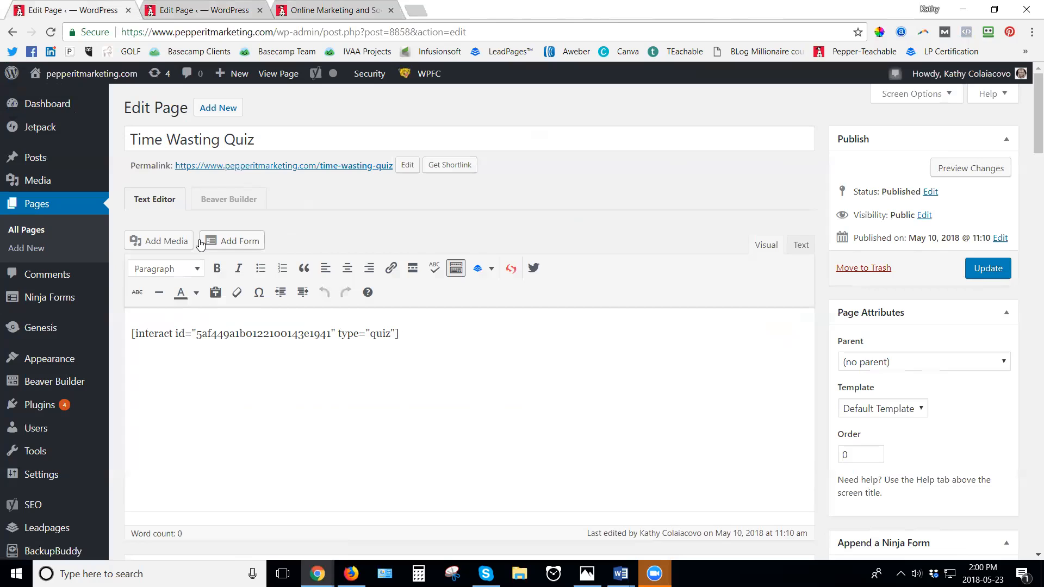
left_click(12, 32)
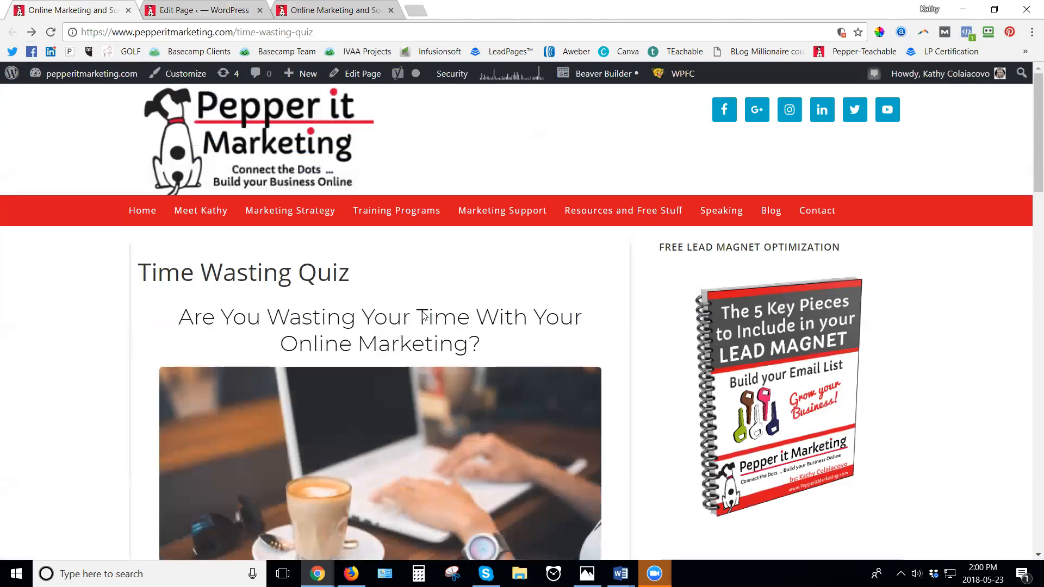
scroll(313, 326, "down", 5)
left_click(287, 216)
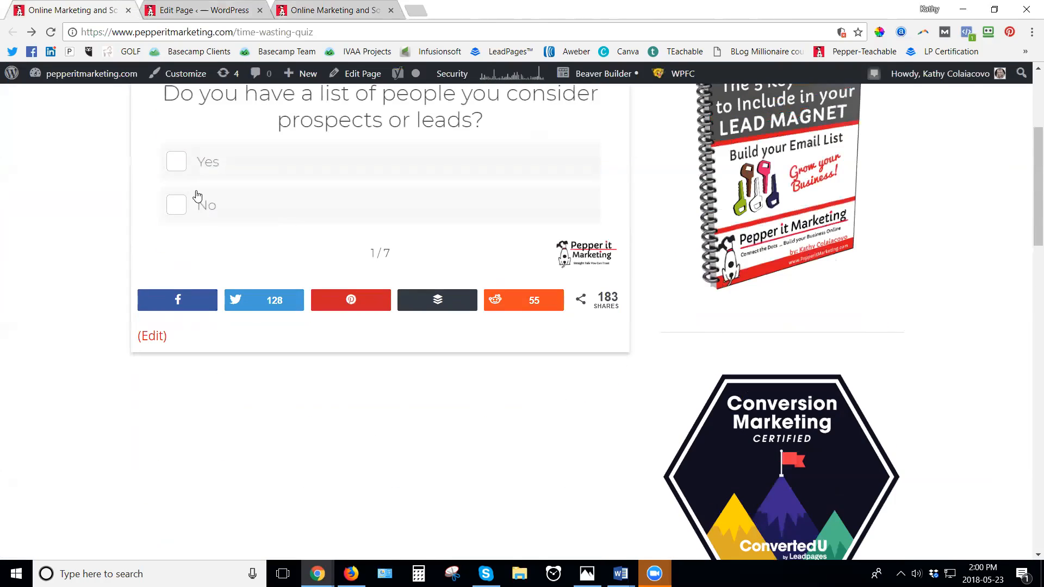
left_click(175, 206)
left_click(184, 457)
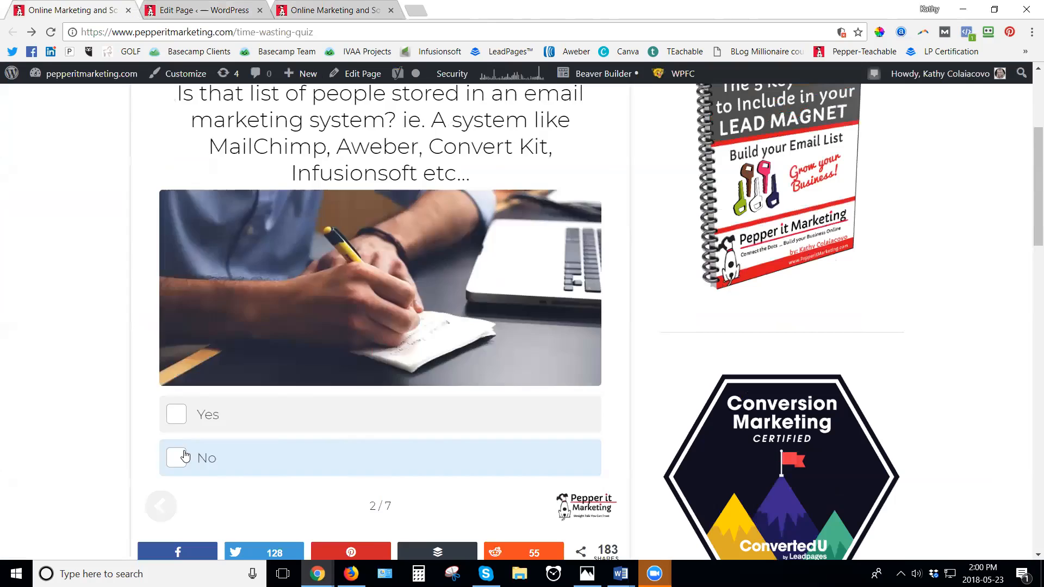
left_click(176, 405)
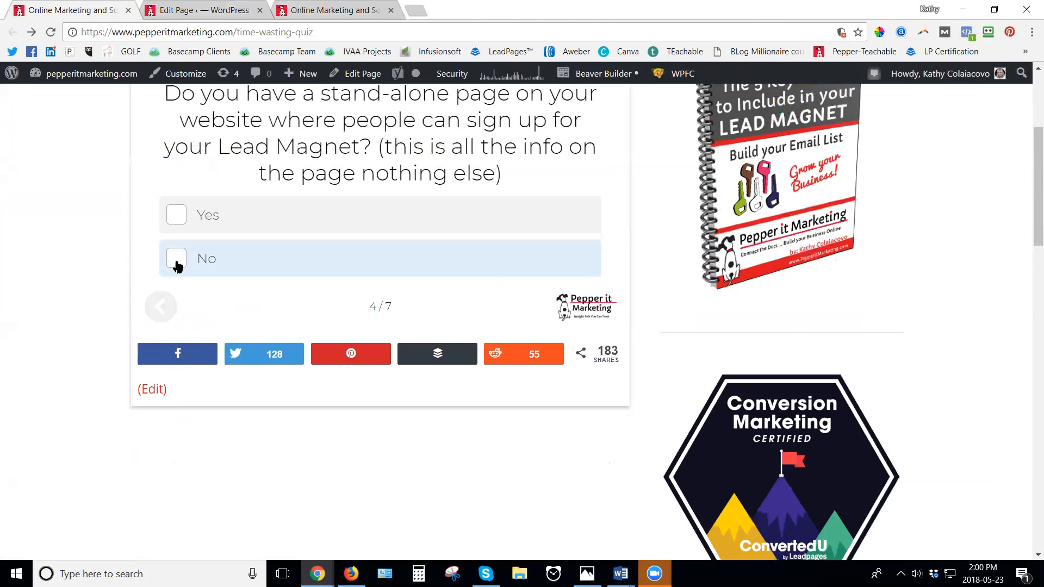
left_click(176, 259)
left_click(177, 285)
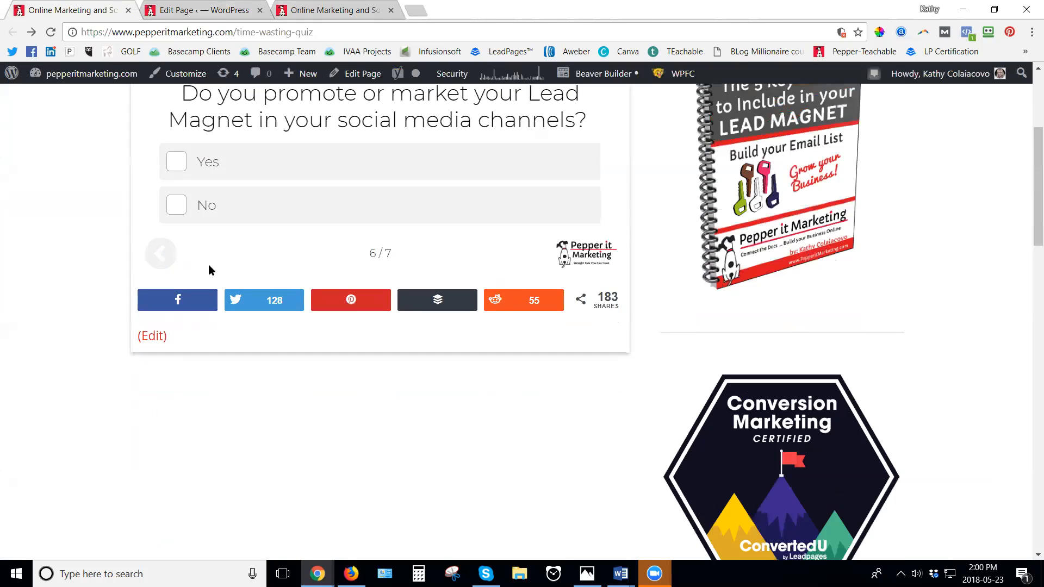
left_click(186, 206)
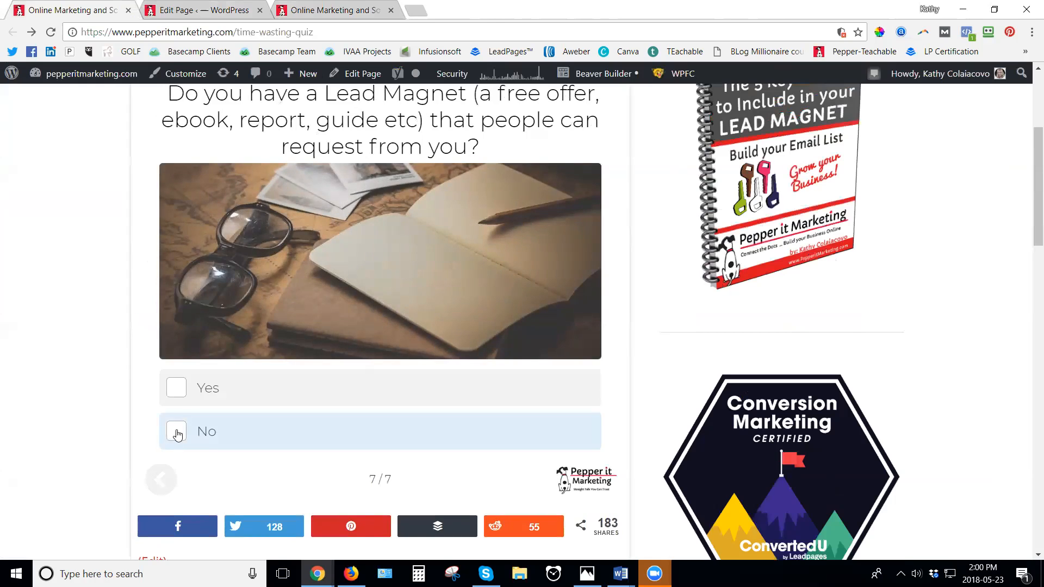
left_click(175, 432)
Review the quiz result page and follow its "Send my Checklist NOW >>" call to action
scroll(503, 394, "down", 1)
scroll(504, 396, "up", 2)
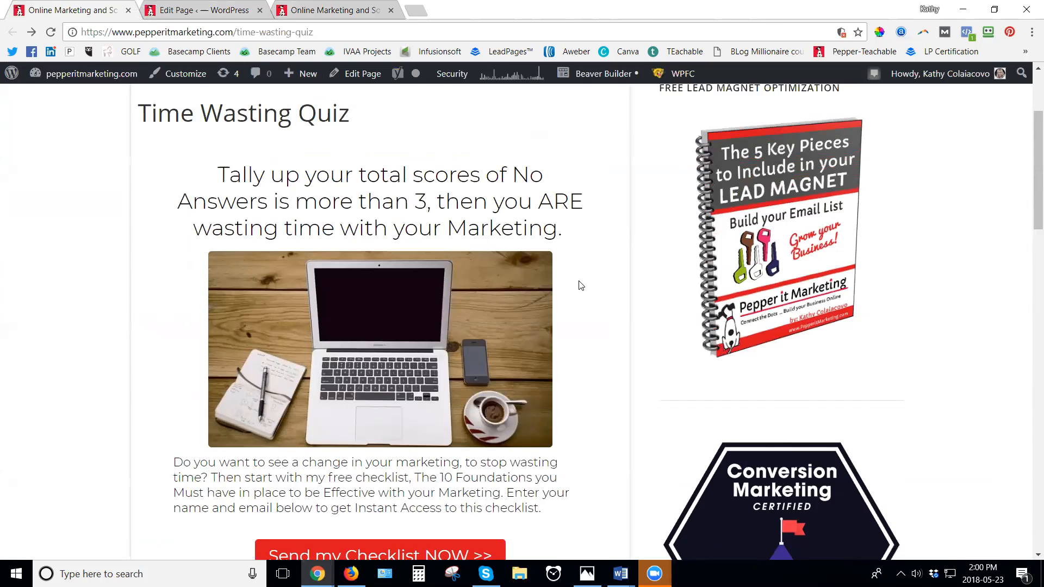
scroll(580, 285, "down", 2)
scroll(578, 284, "down", 1)
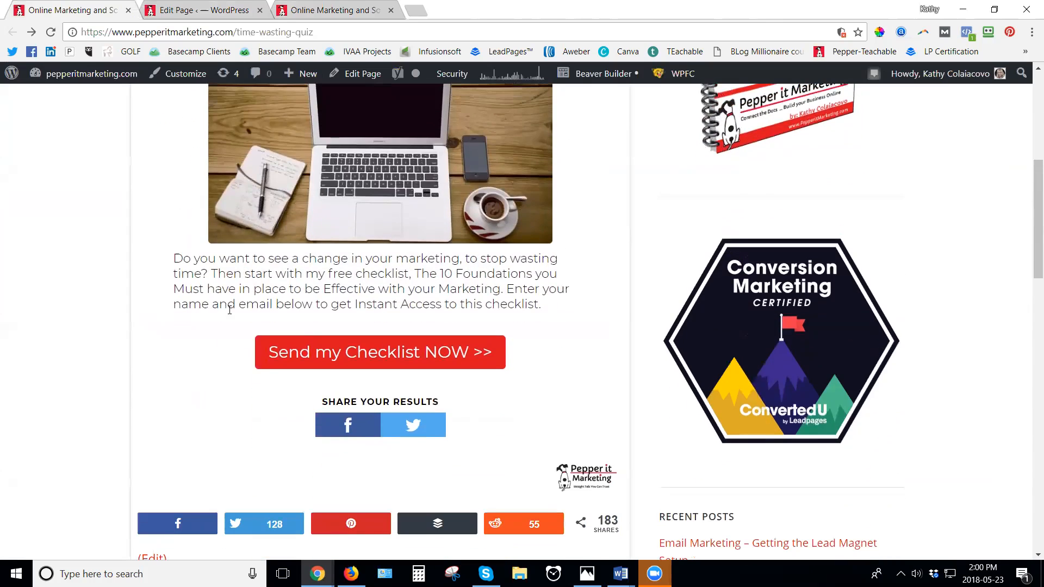
left_click(371, 354)
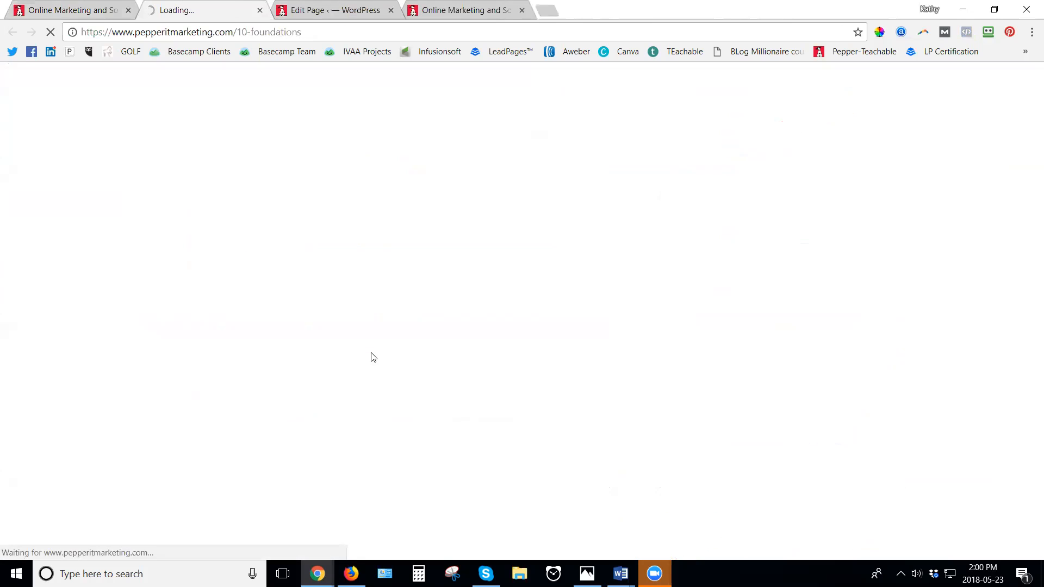